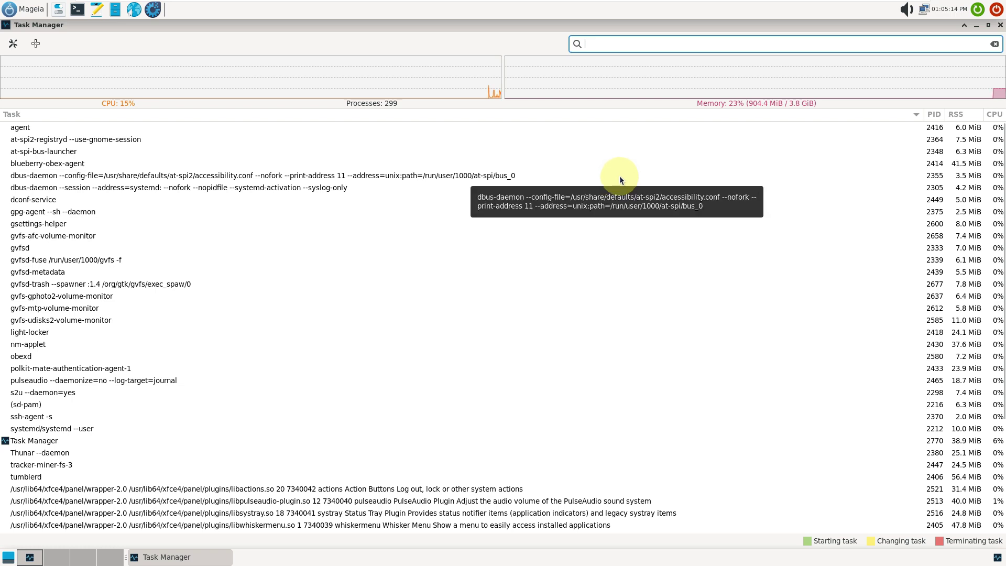
Look through the process list, and restore the maximized Task Manager to a small window in the desktop's upper-right corner
scroll(452, 205, down, 4)
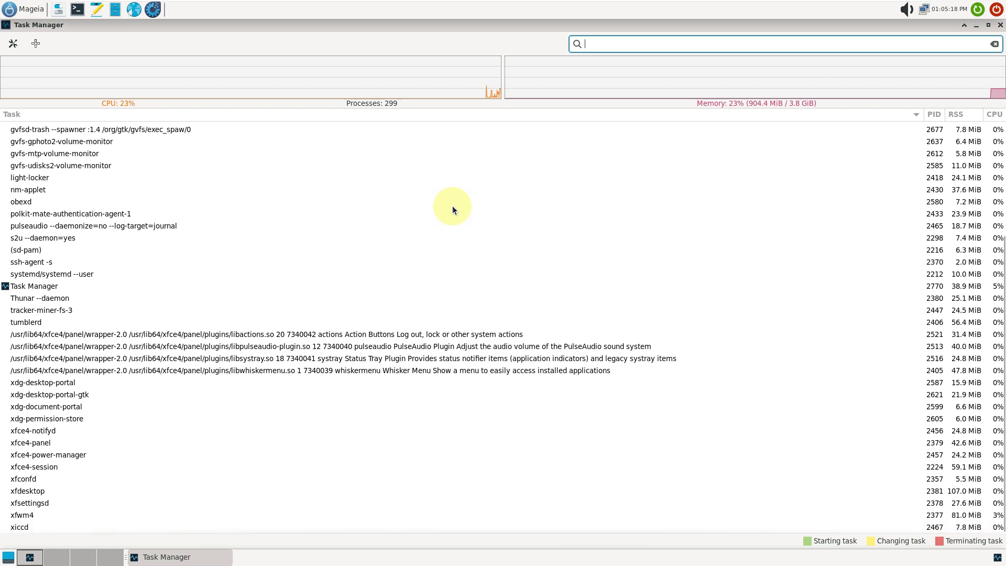
scroll(452, 209, up, 4)
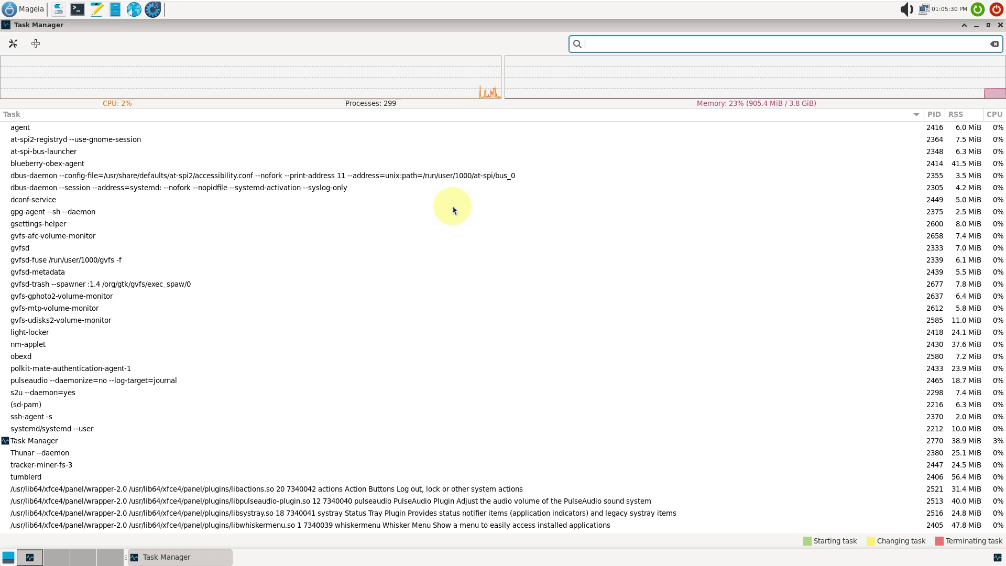
scroll(452, 208, down, 5)
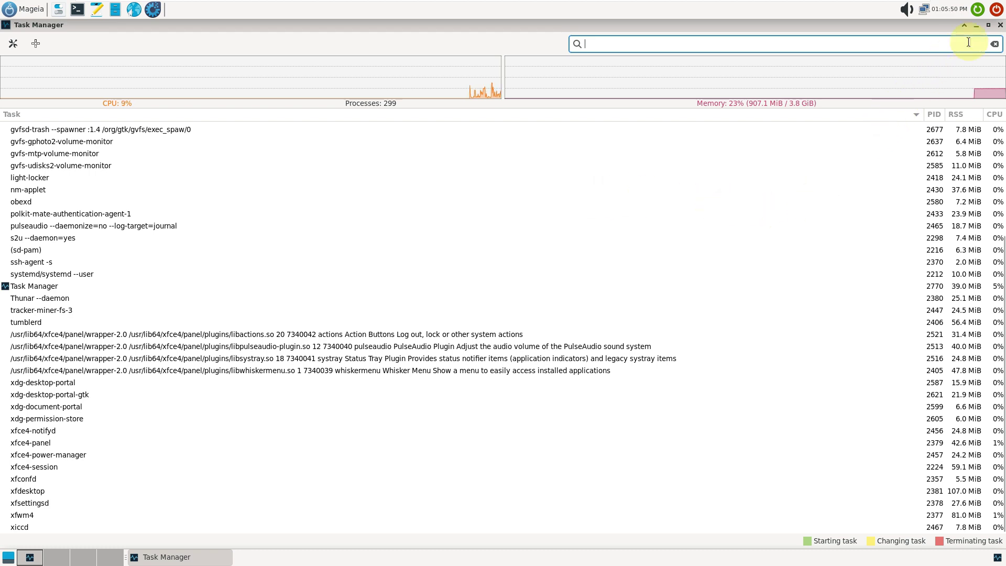
click(988, 26)
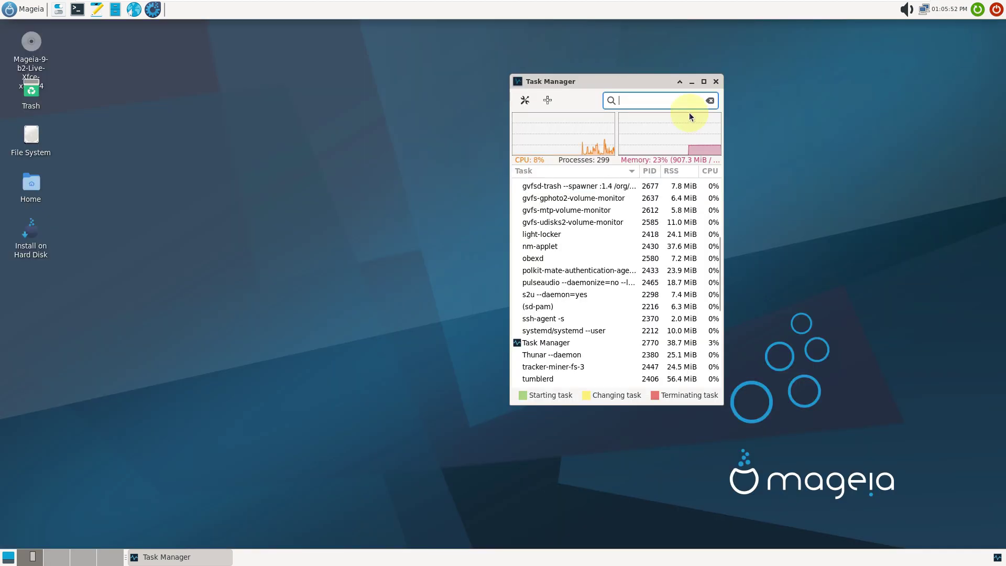
drag(628, 87, 908, 28)
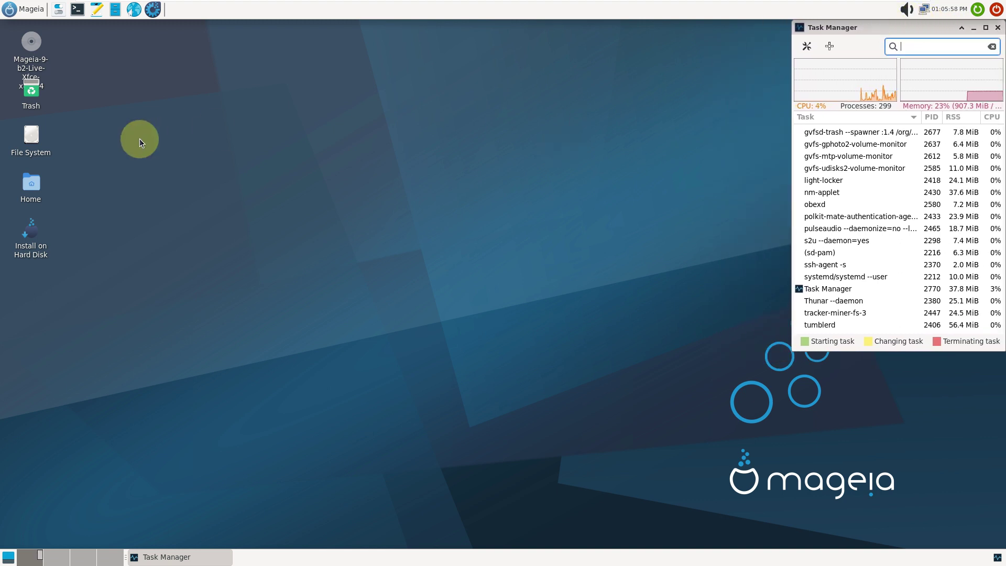
Open a terminal and view its About information, closing the About dialog again
click(77, 10)
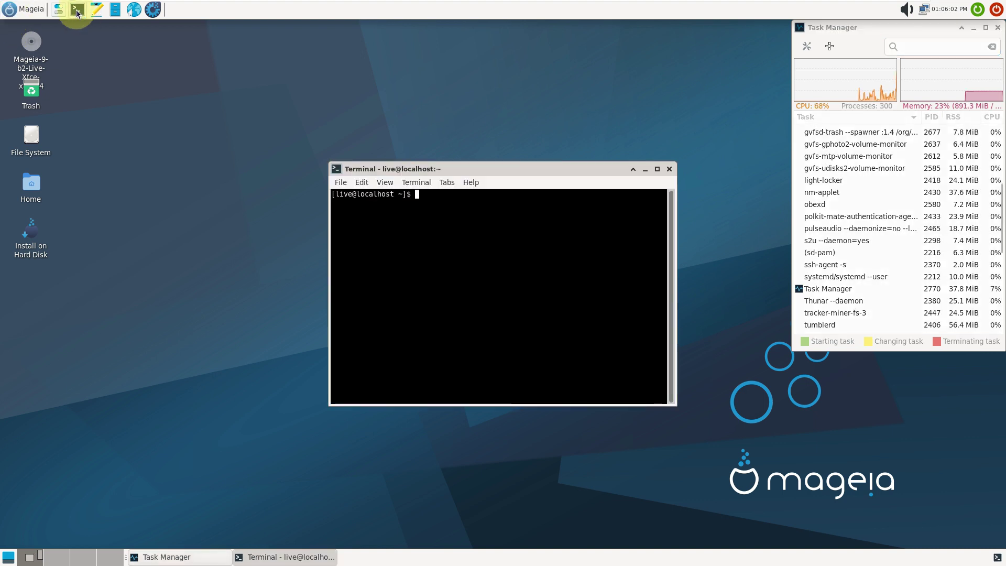
click(470, 181)
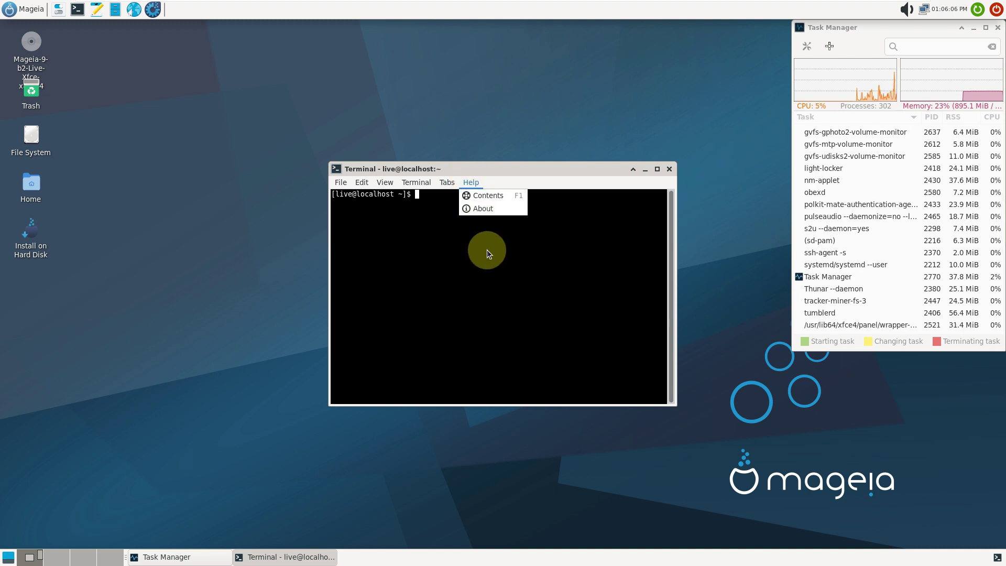
click(496, 210)
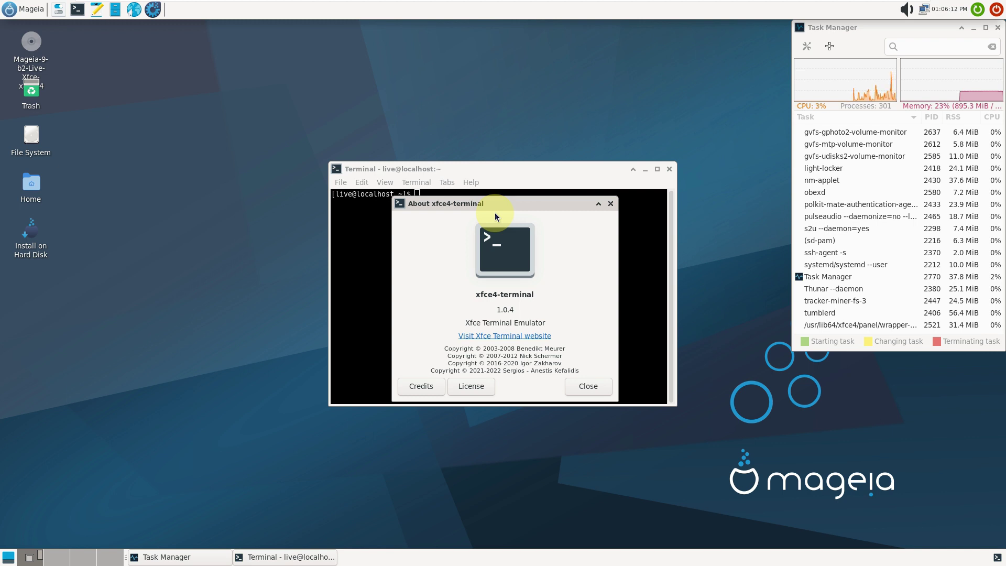
click(611, 203)
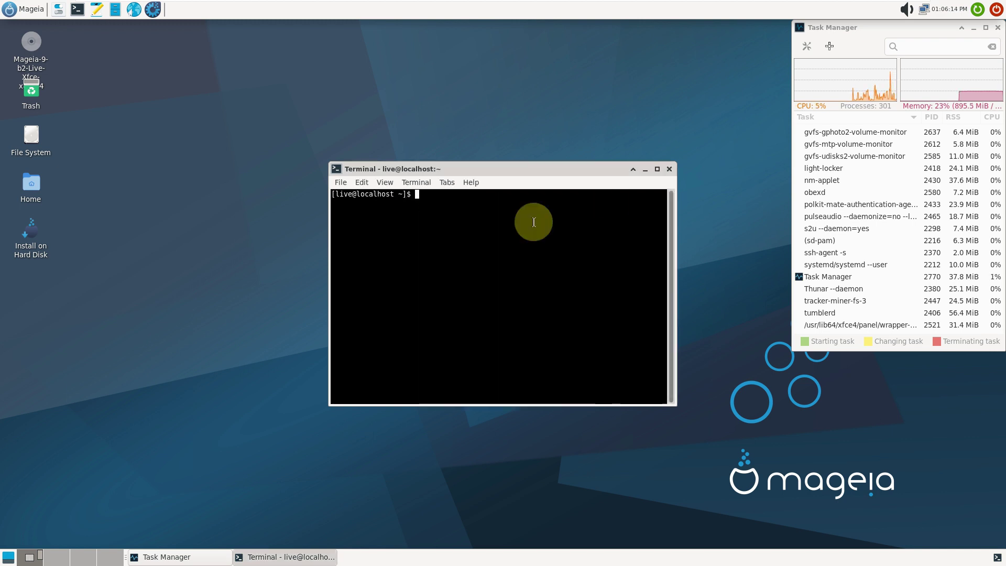
Run inxi in the terminal, and move the window toward the desktop's upper left and enlarge it
text(inxi)
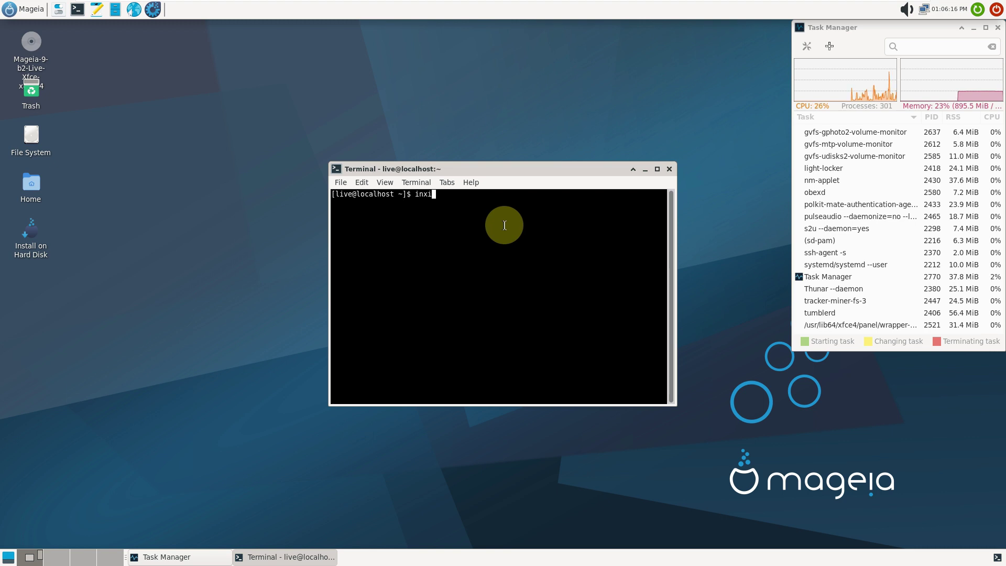
key(Return)
drag(500, 169, 302, 69)
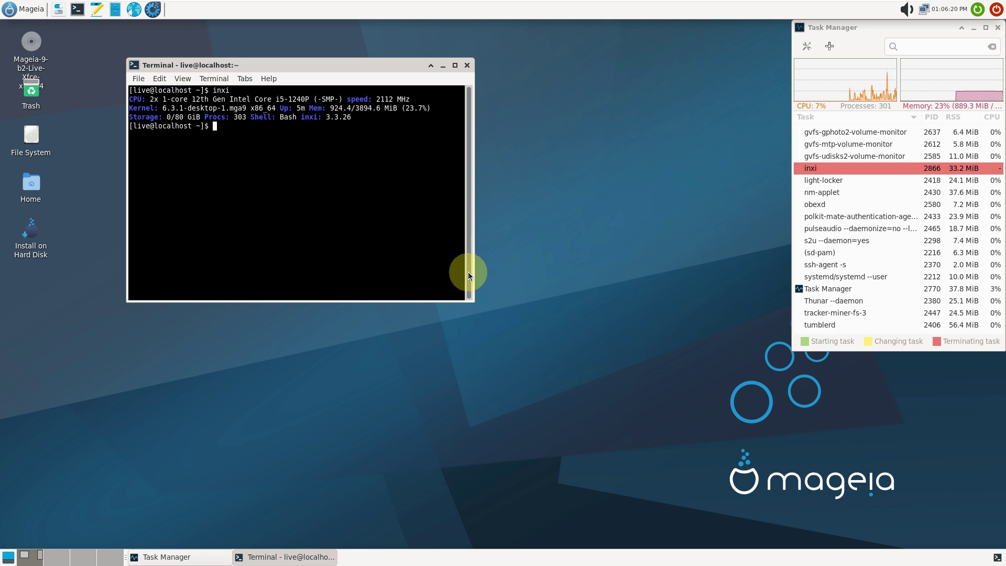
drag(474, 302, 671, 467)
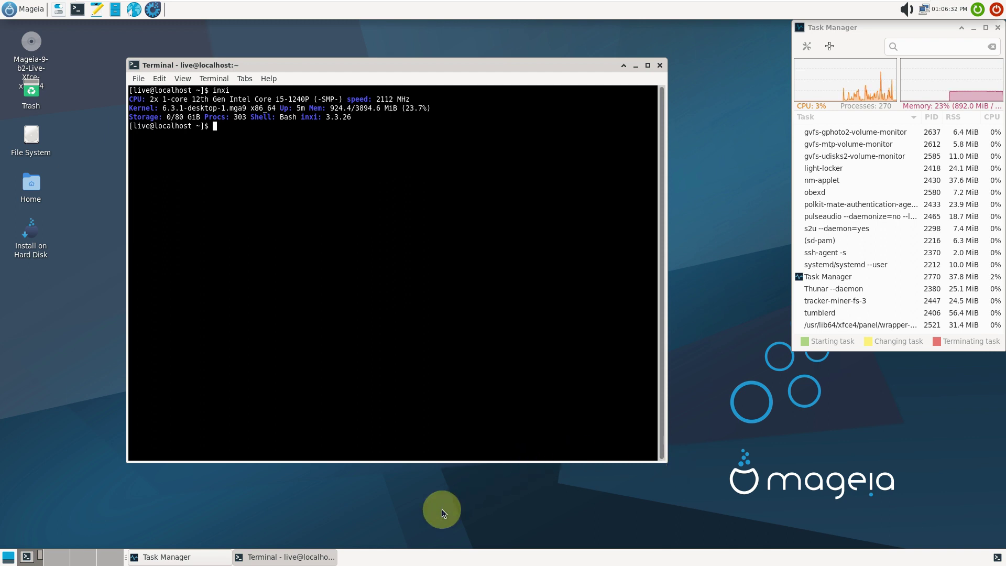
Change the terminal's color preset to Black on White in its preferences
click(159, 78)
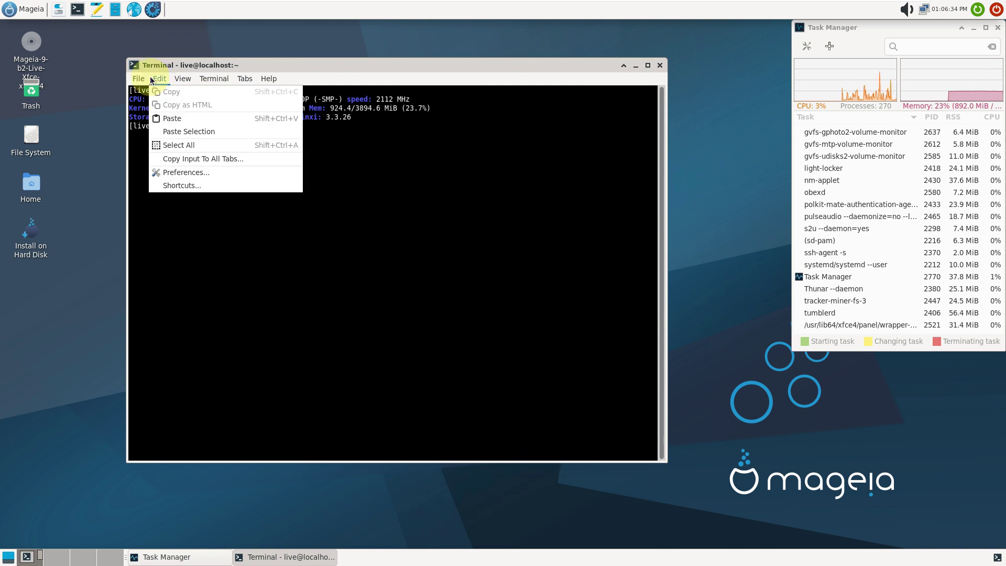
click(203, 175)
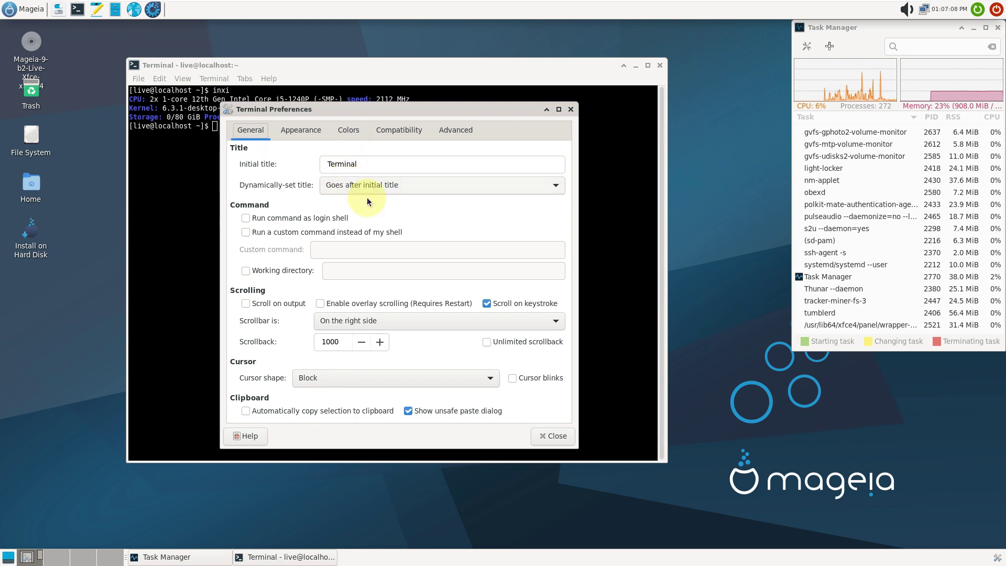
click(349, 131)
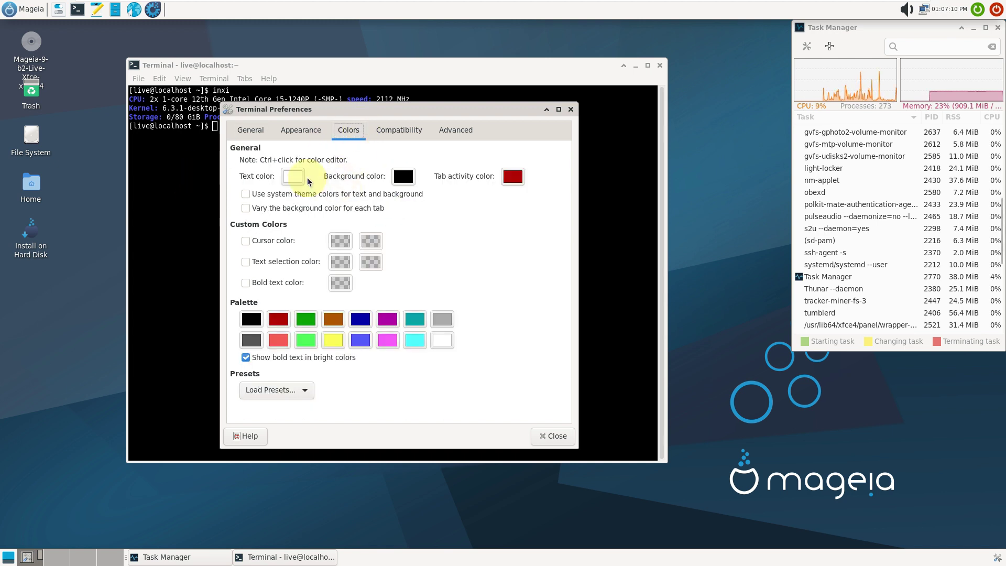
click(283, 397)
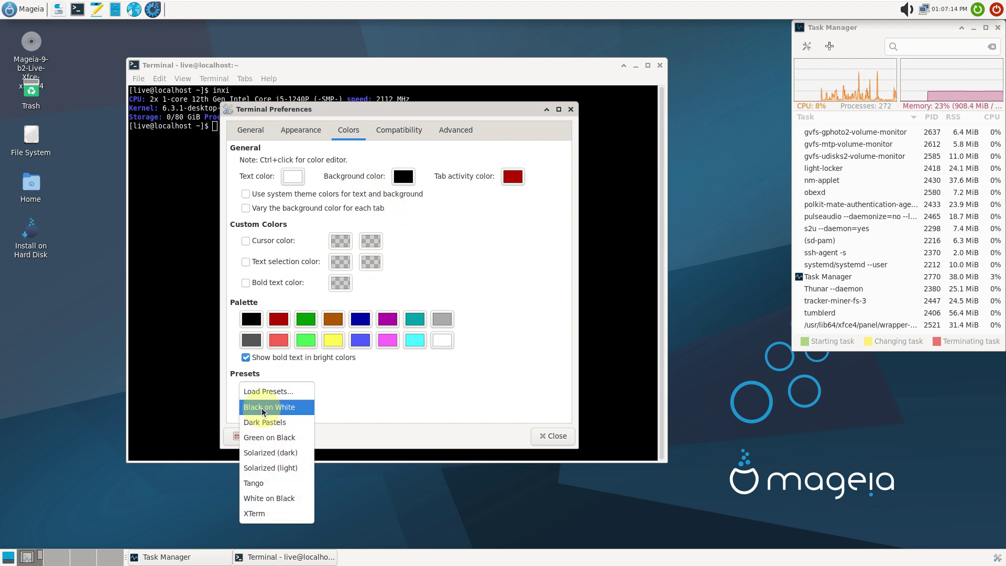
click(263, 408)
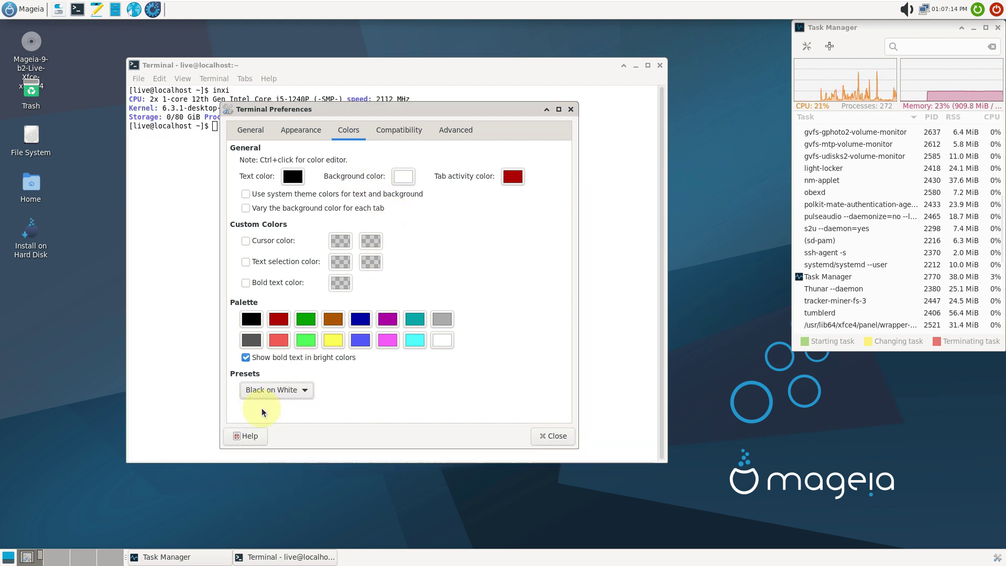
click(570, 109)
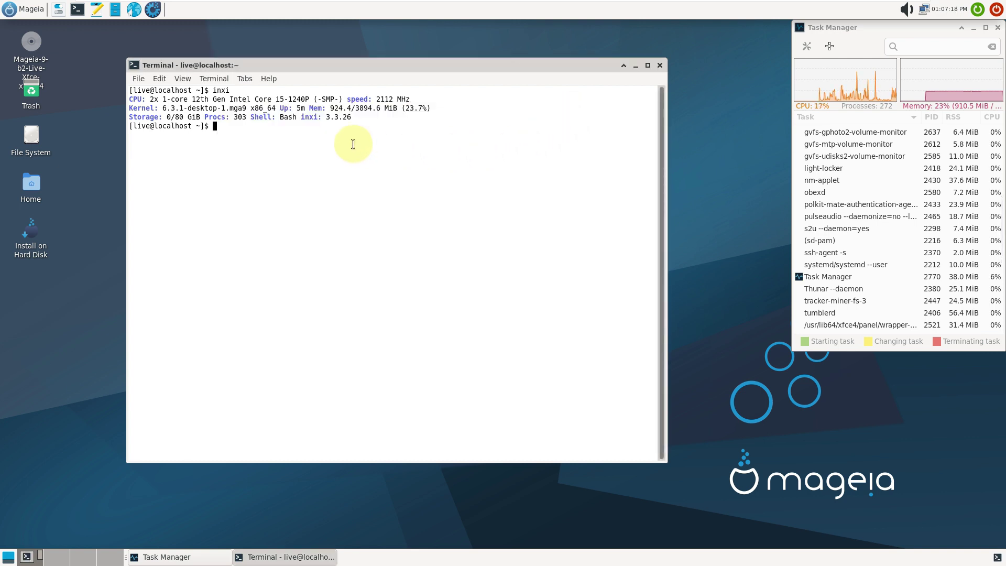
Run inxi -b to show the basic system information
text(in)
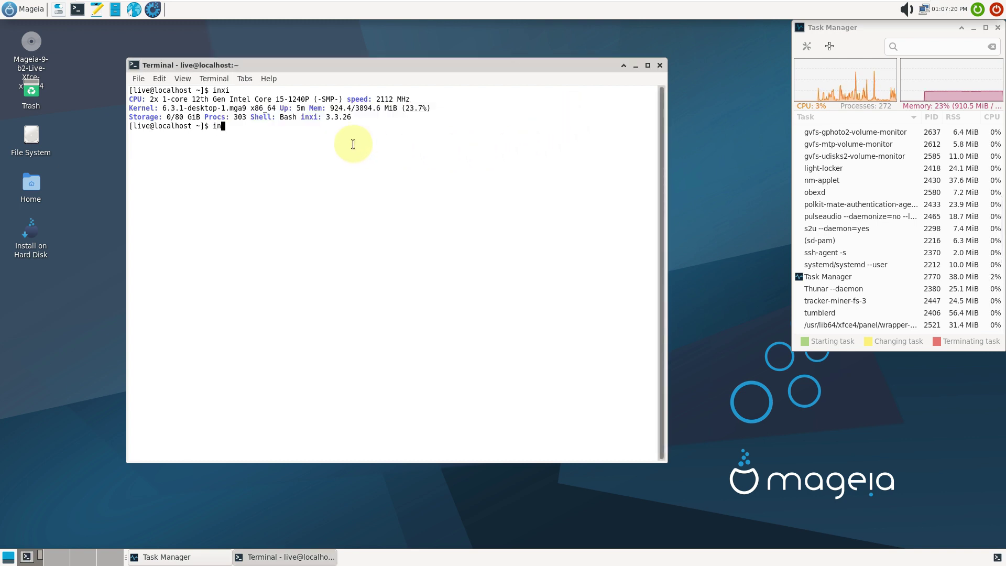
text(xi -b)
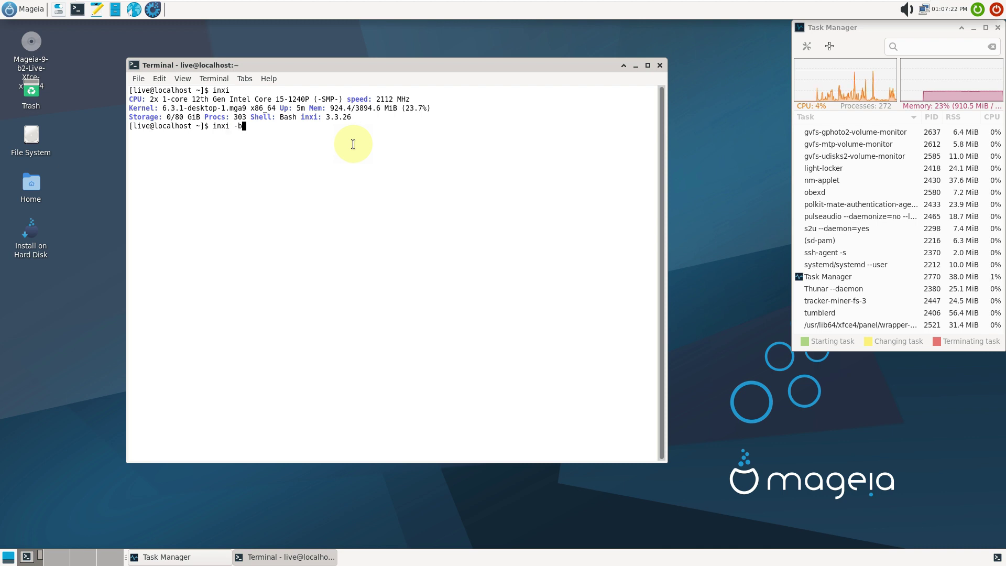
key(Return)
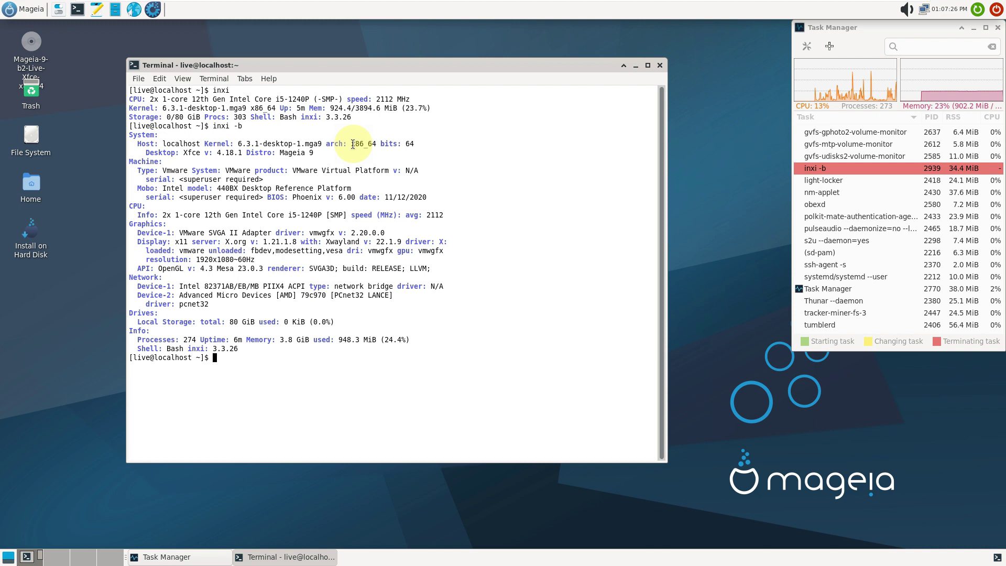
Run inxi -G to show the graphics information
text(inxi )
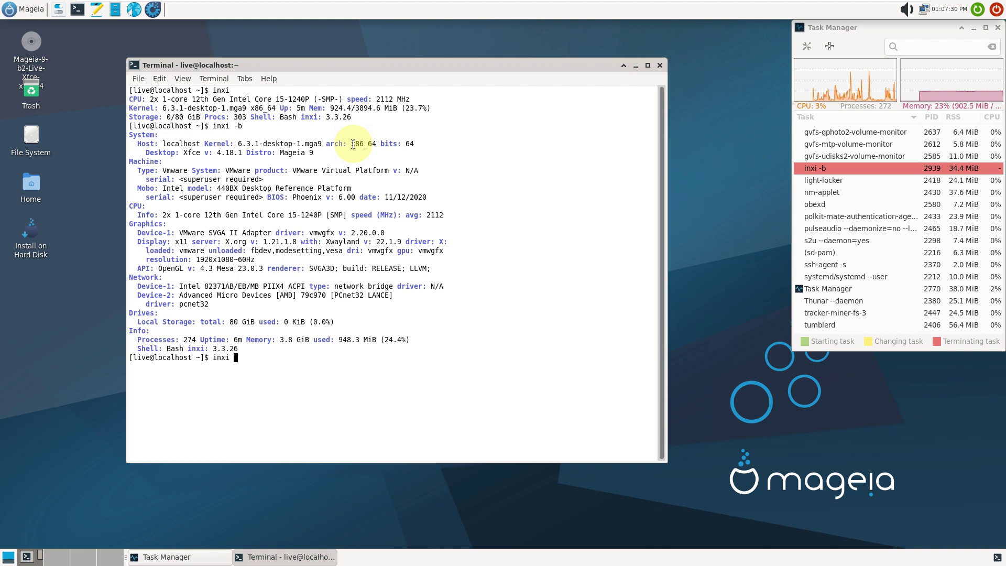
text(-)
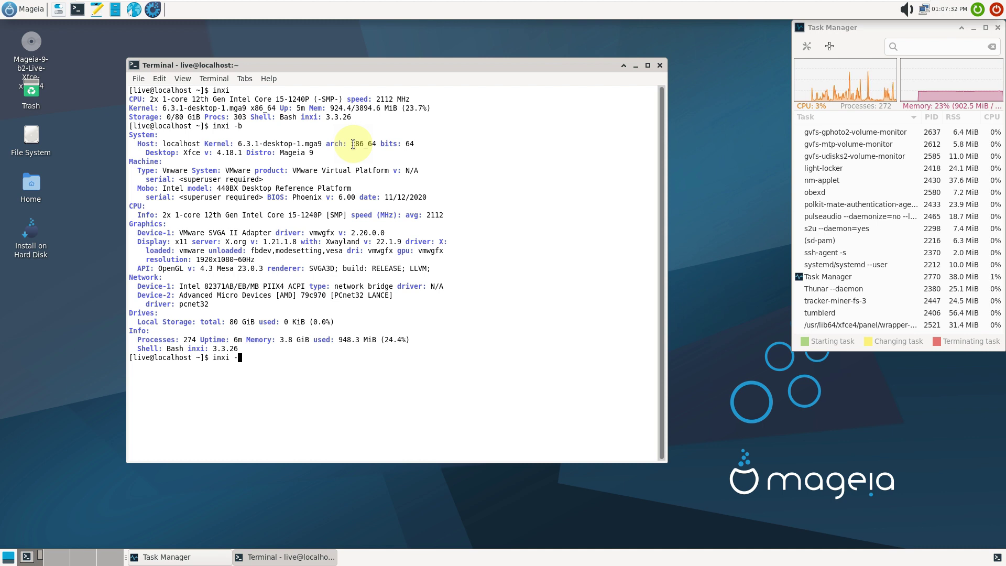
text(G)
key(Return)
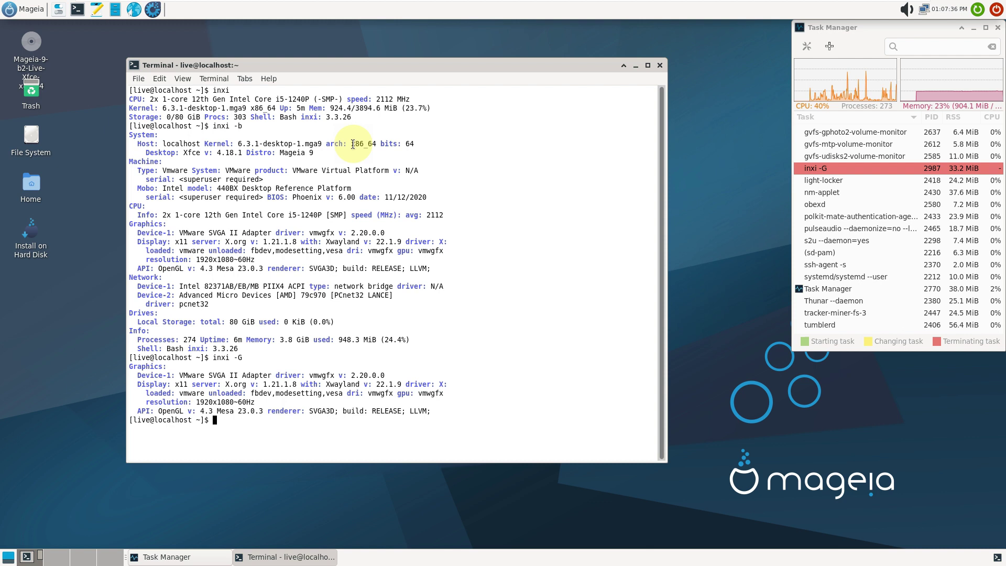
Show the distribution release information with cat /etc/issue
text(cat)
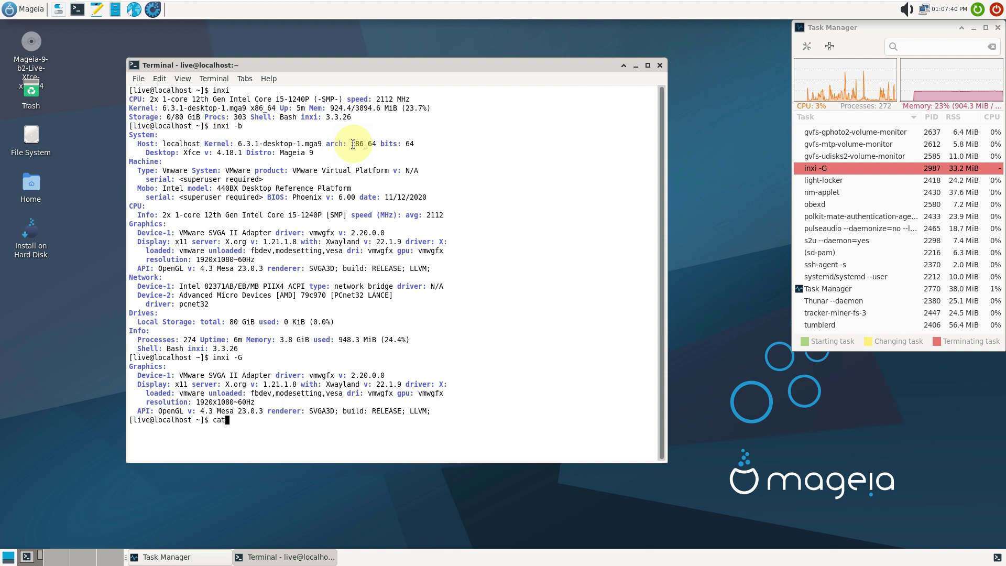
text( /etc/issu)
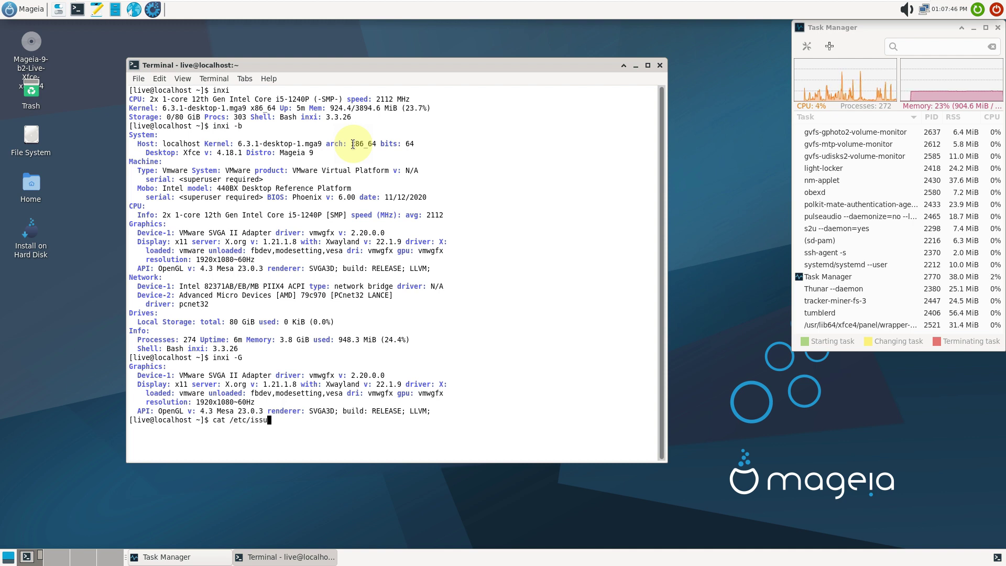
text(e)
key(Return)
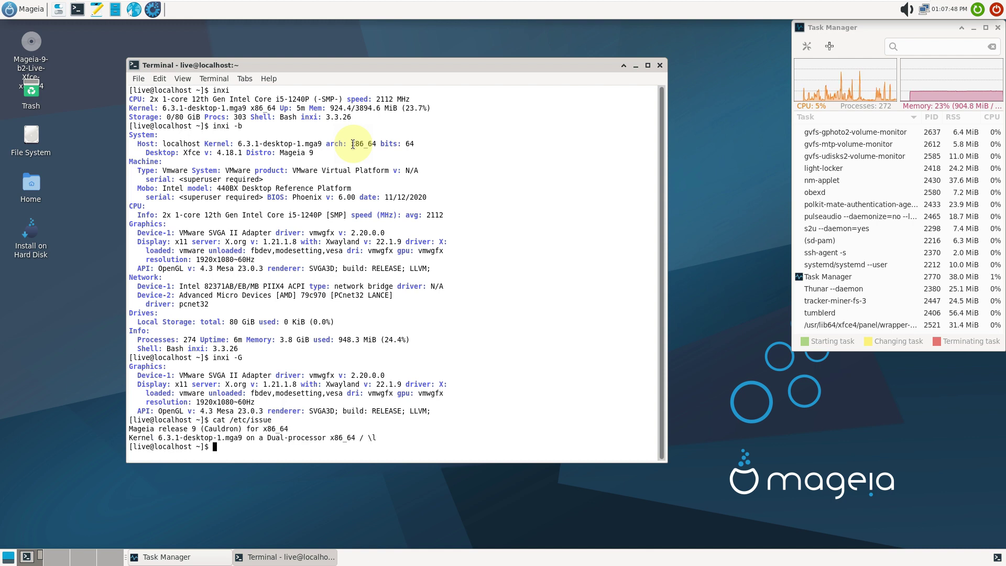
Try the neofetch command in the terminal
text(ne)
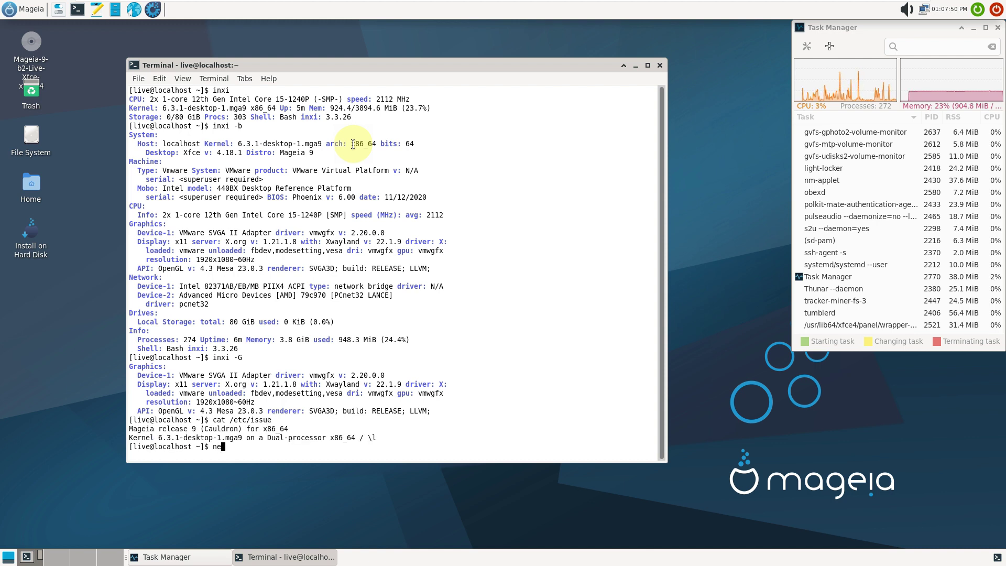
text(ofetch)
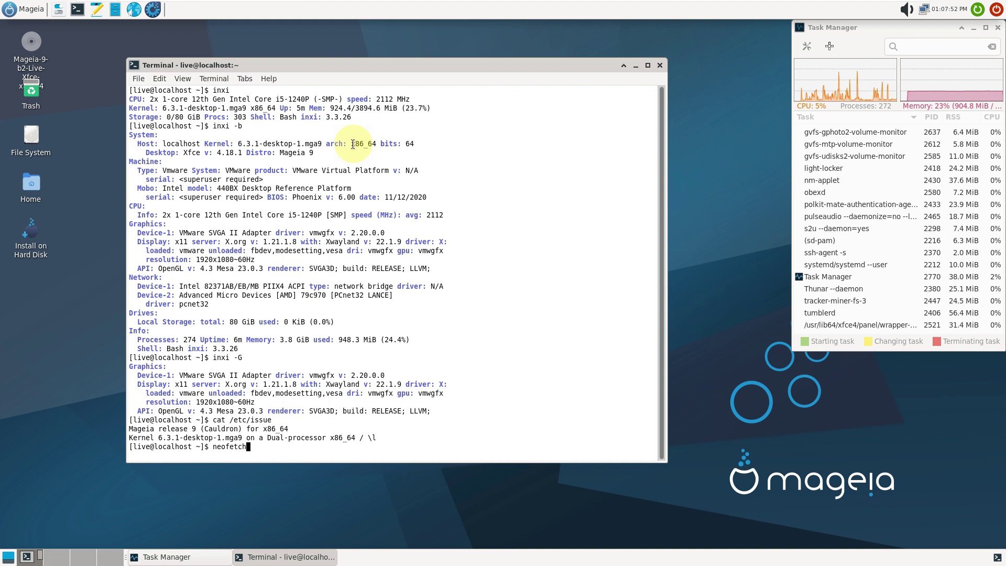
key(Return)
Run inxi -sv8 for the full system report, and try to run htop
text(inxi -sv8)
key(Return)
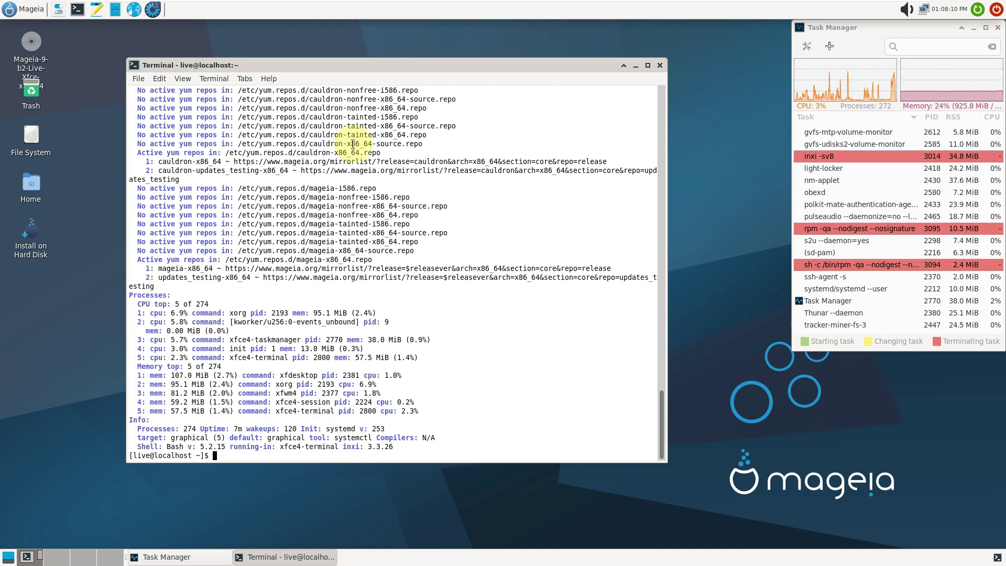
text(top)
key(Return)
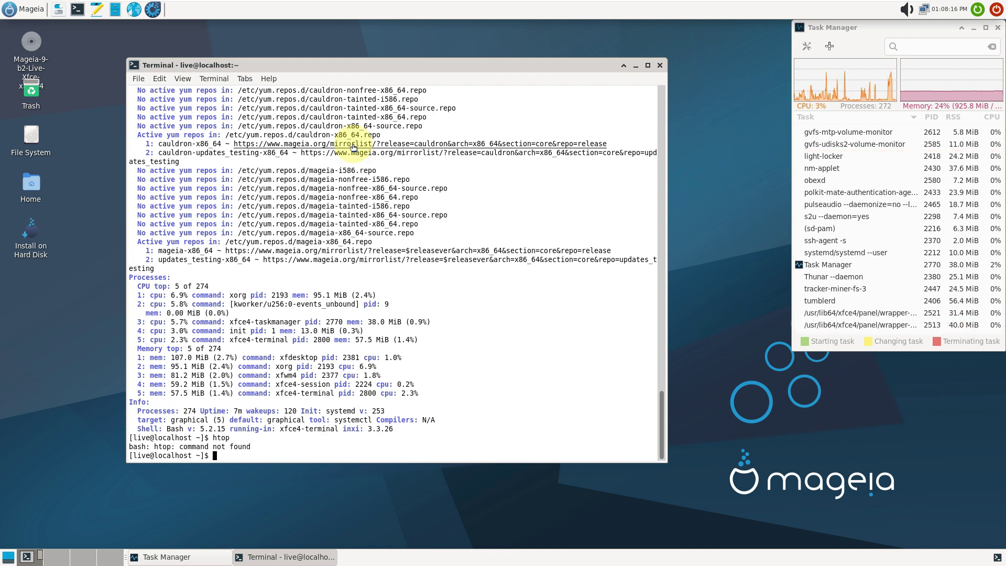
View the terminal's About information again, and close the terminal session with exit
click(269, 78)
click(280, 101)
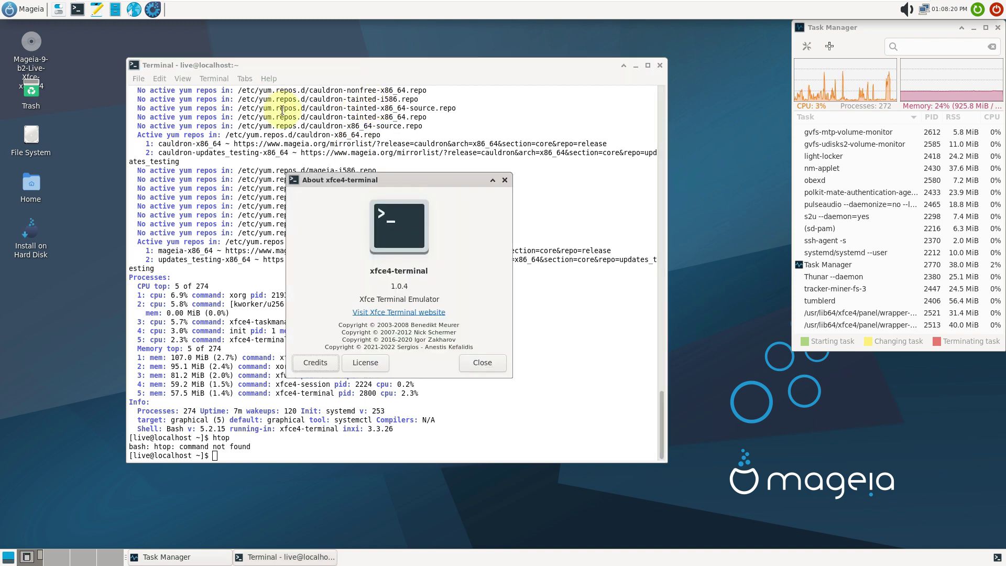
click(501, 180)
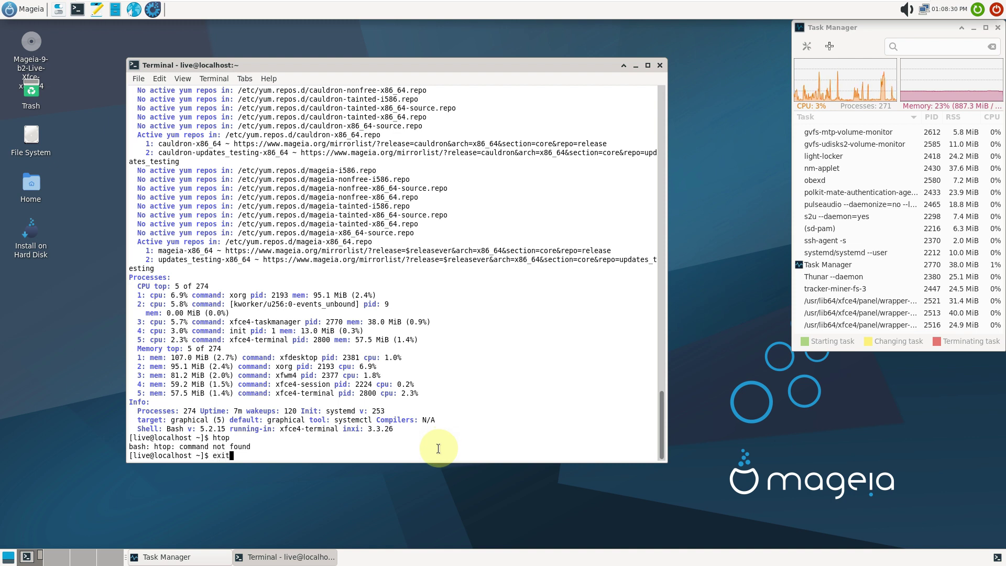
key(Return)
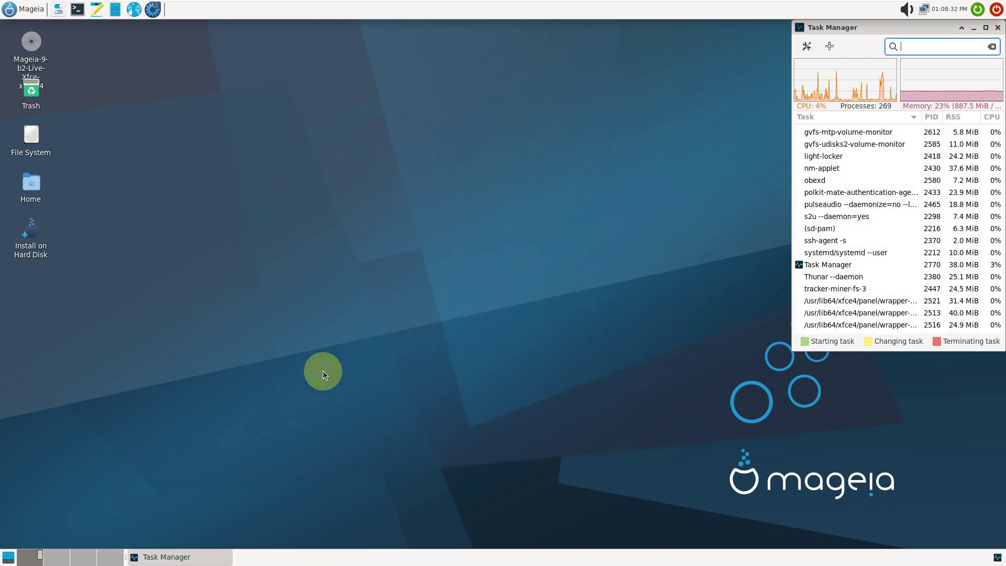
Open the About Xfce window from the full list of installed applications
click(16, 6)
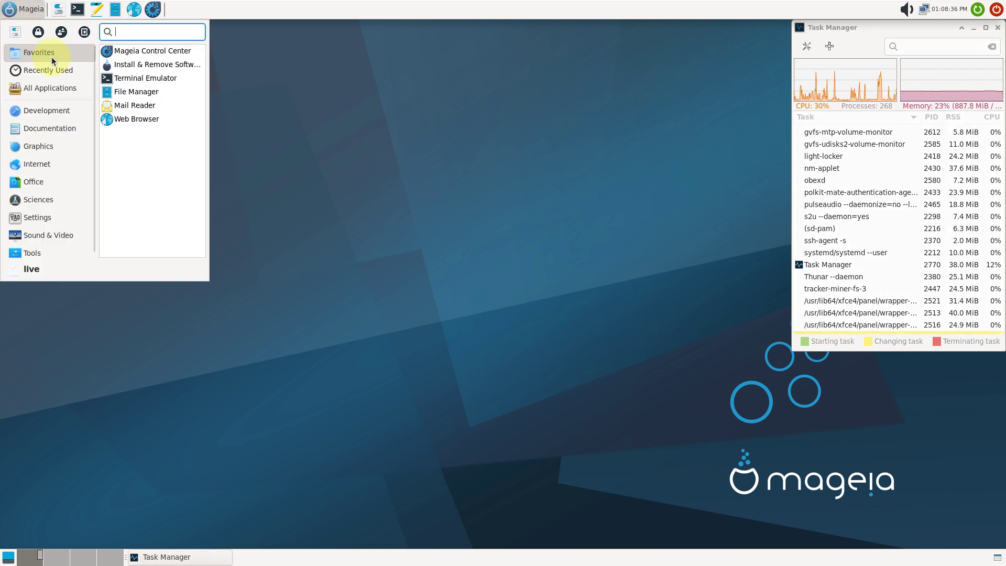
click(58, 89)
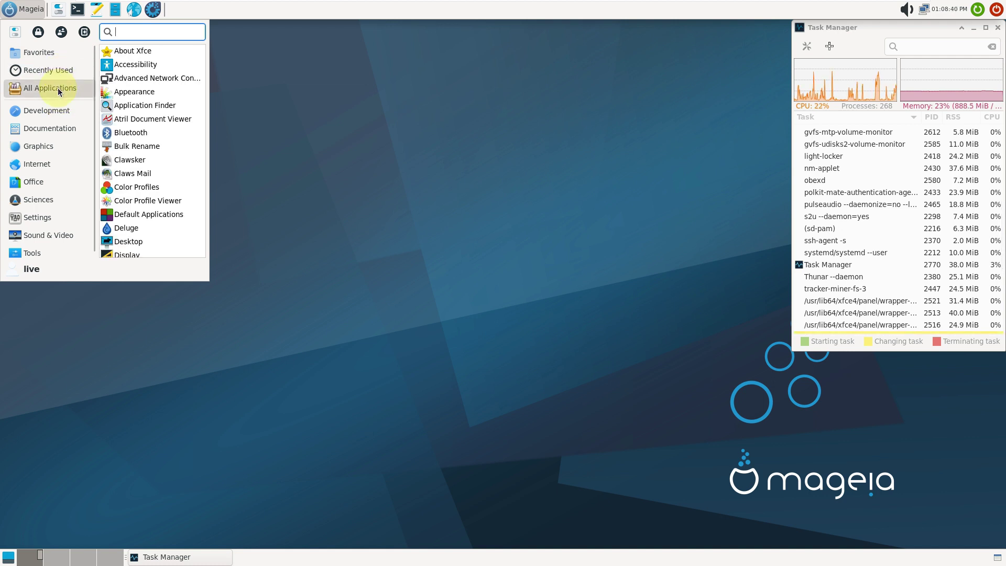
click(162, 53)
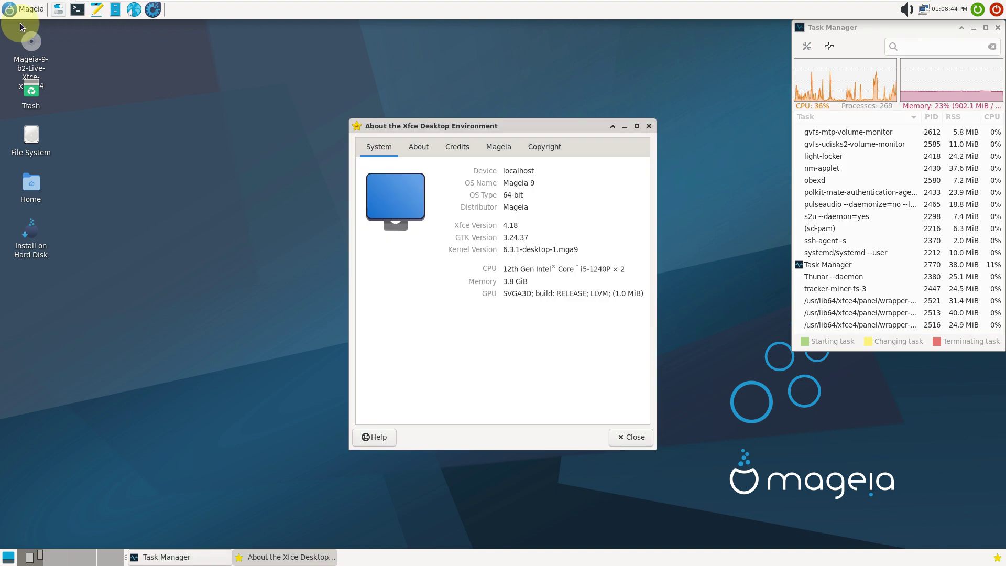
Open the Appearance settings from the full application list, leaving the About Xfce window open
click(21, 9)
click(52, 88)
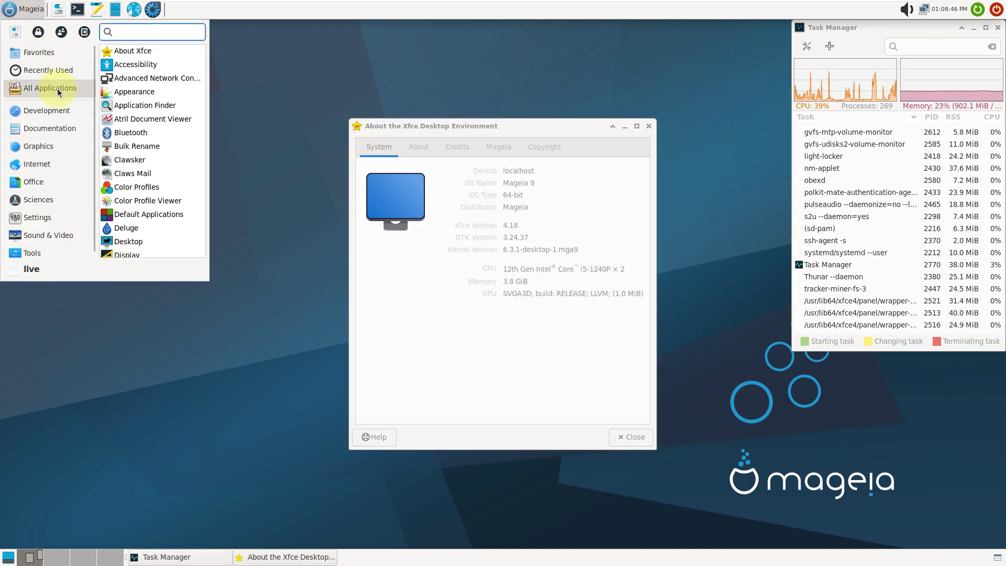
click(135, 91)
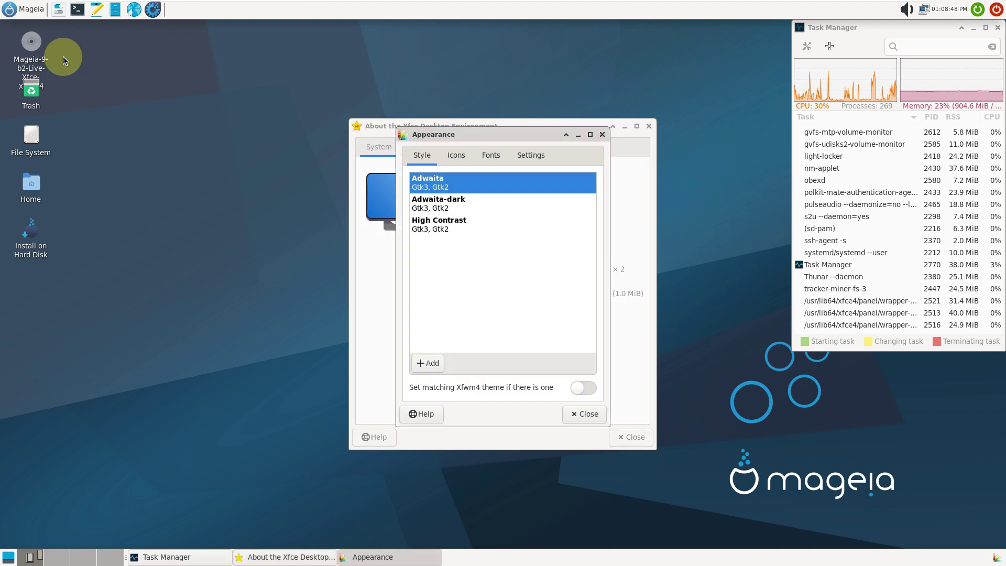
Launch Atril Document Viewer from the full application list
click(19, 9)
click(53, 71)
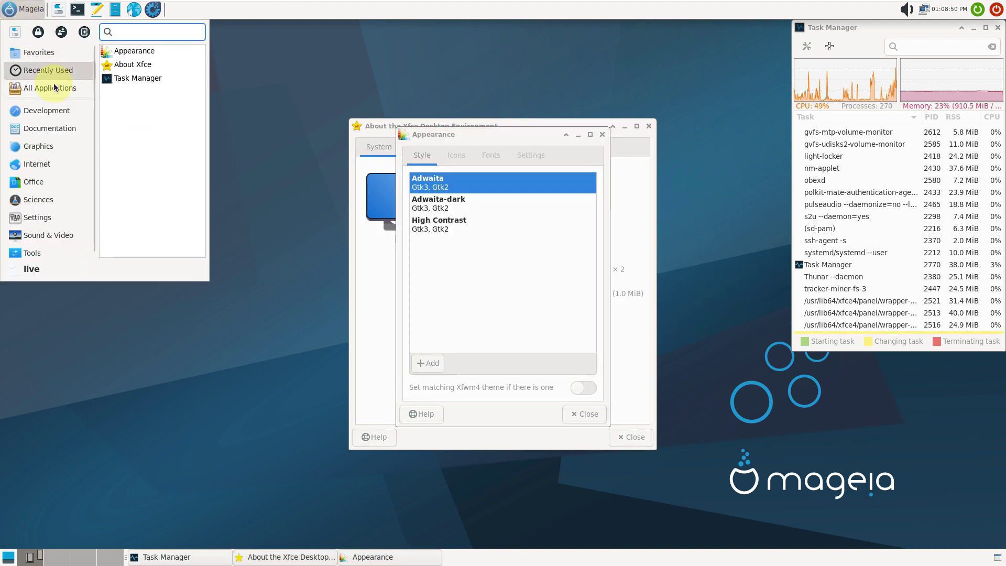
click(55, 89)
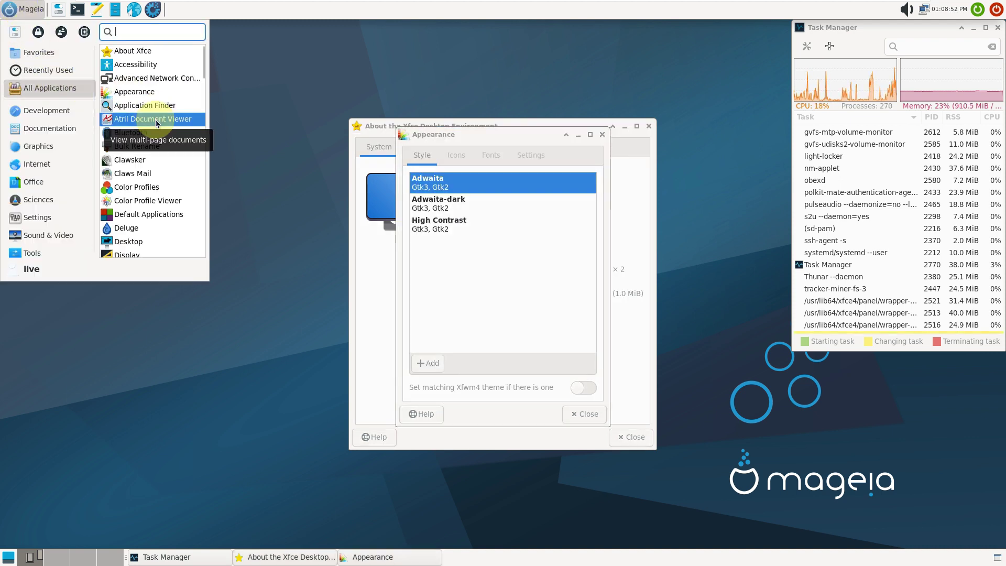
scroll(155, 118, down, 1)
click(159, 95)
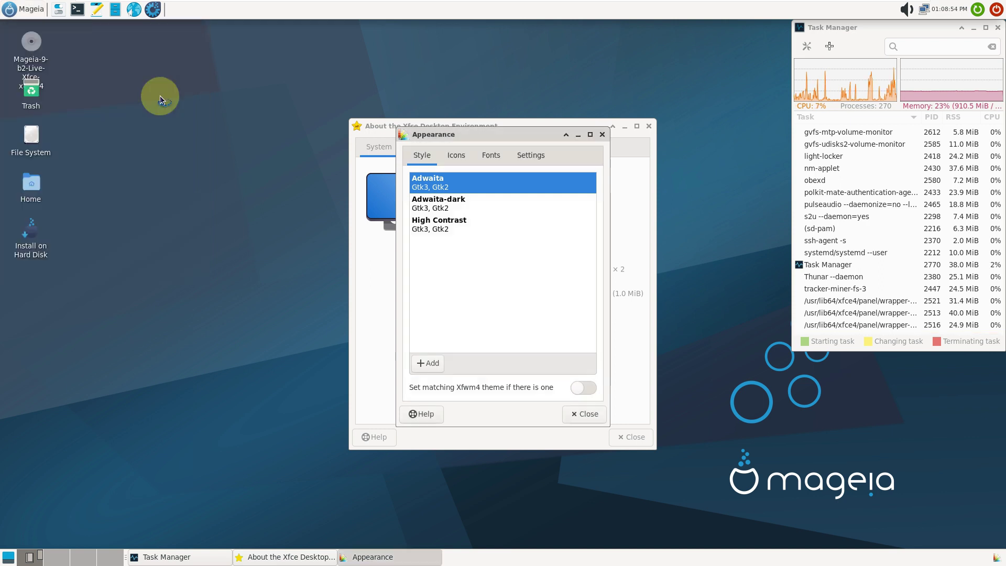
Launch Install & Remove Software and the Mageia Control Center from the favorite applications
click(17, 10)
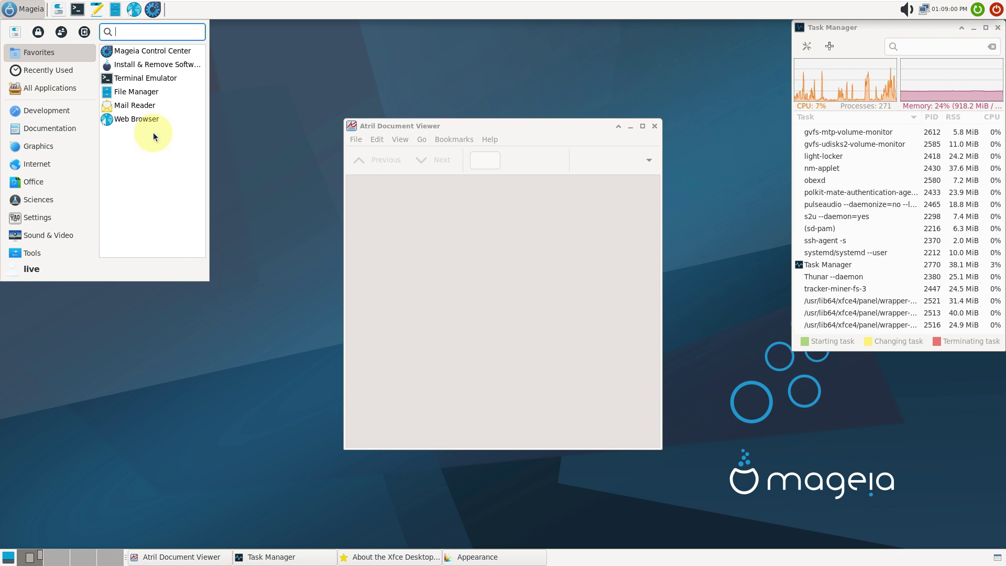
click(145, 64)
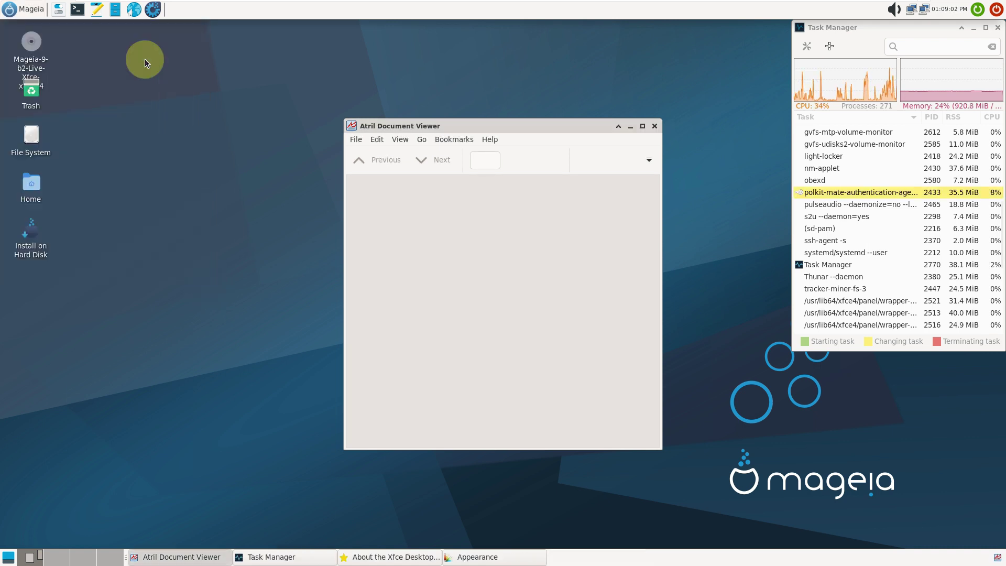
click(30, 10)
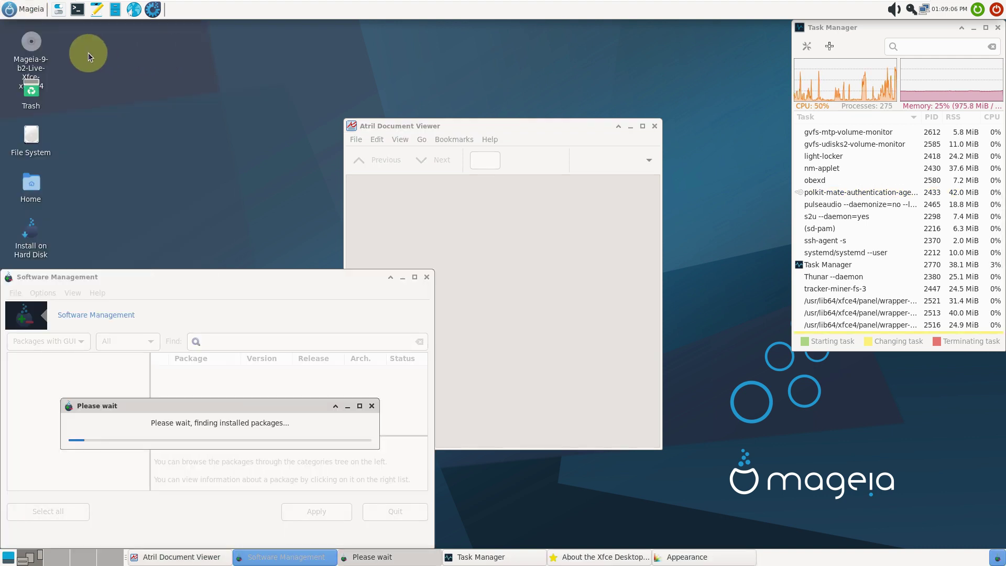
click(24, 11)
click(135, 48)
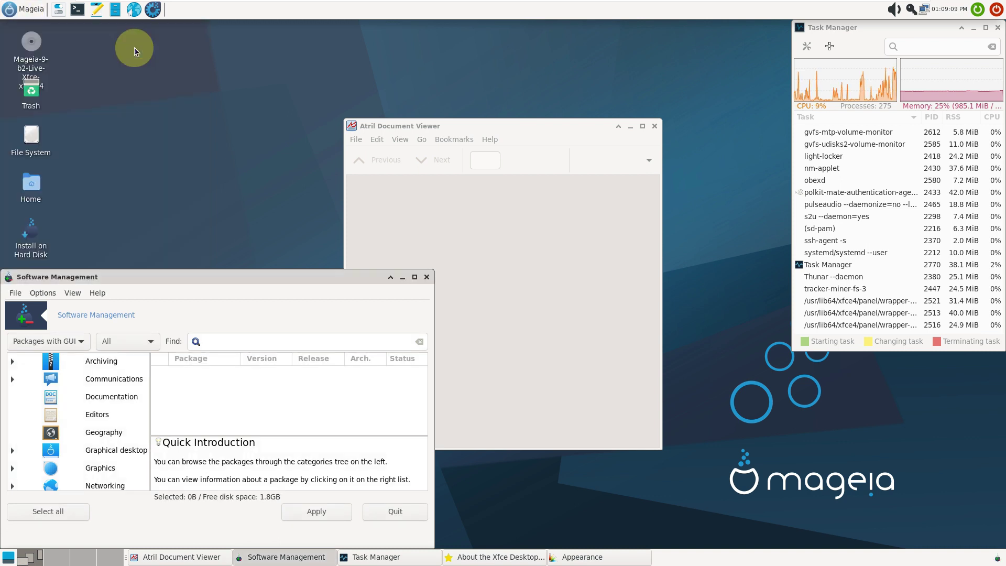
Launch Firefox from the full application list
click(27, 17)
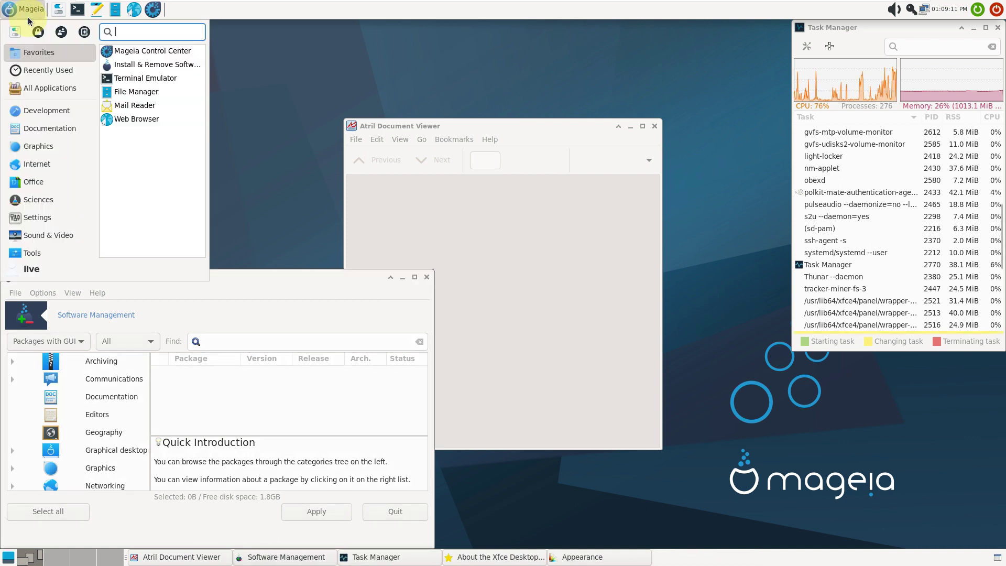
click(46, 88)
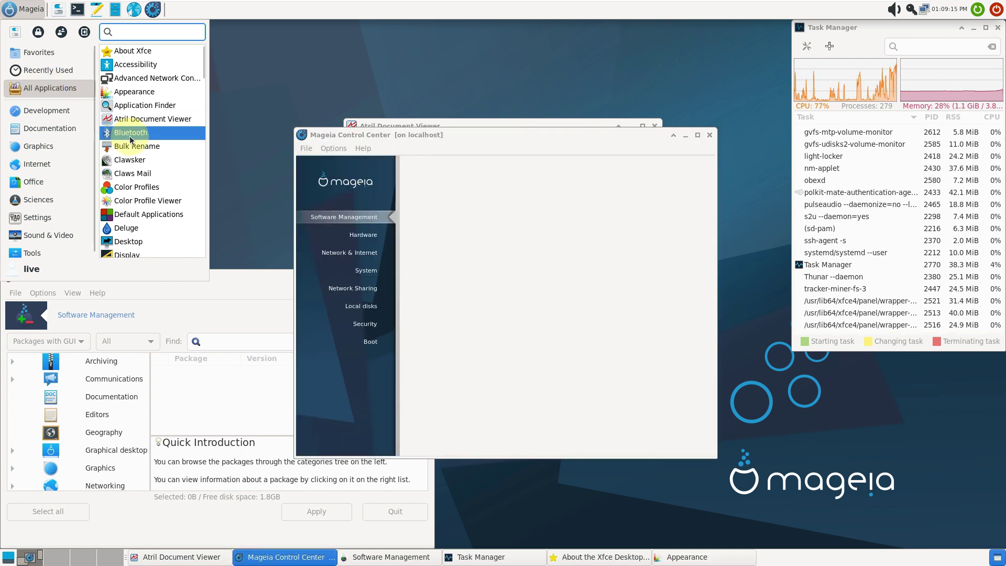
scroll(130, 137, down, 3)
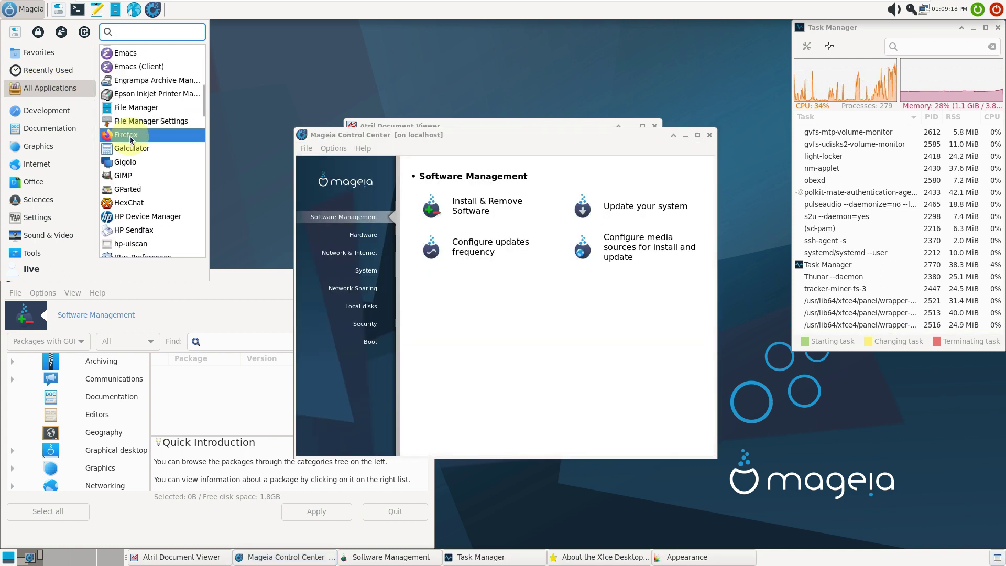
click(130, 136)
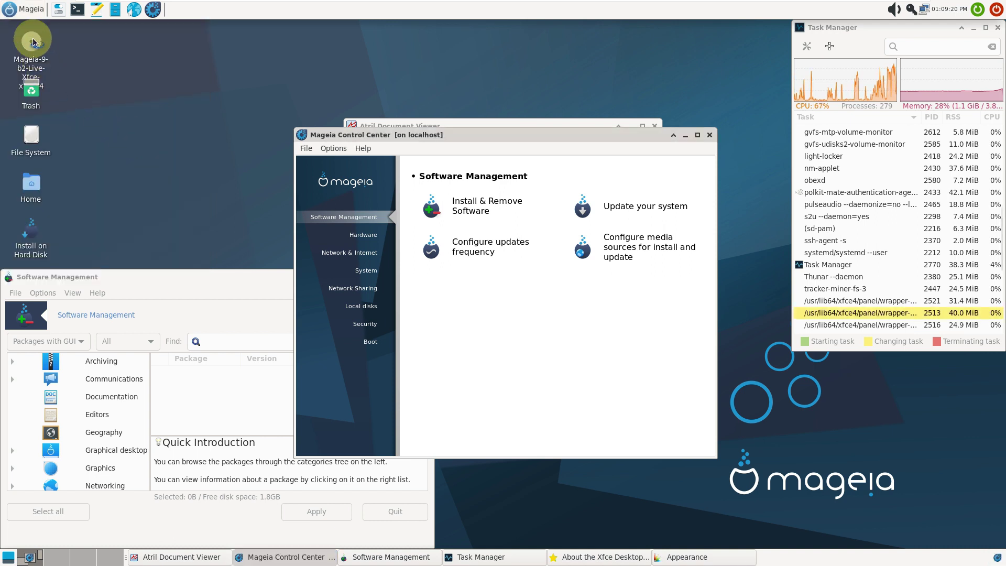
Launch the GIMP image editor from the full application list
click(28, 8)
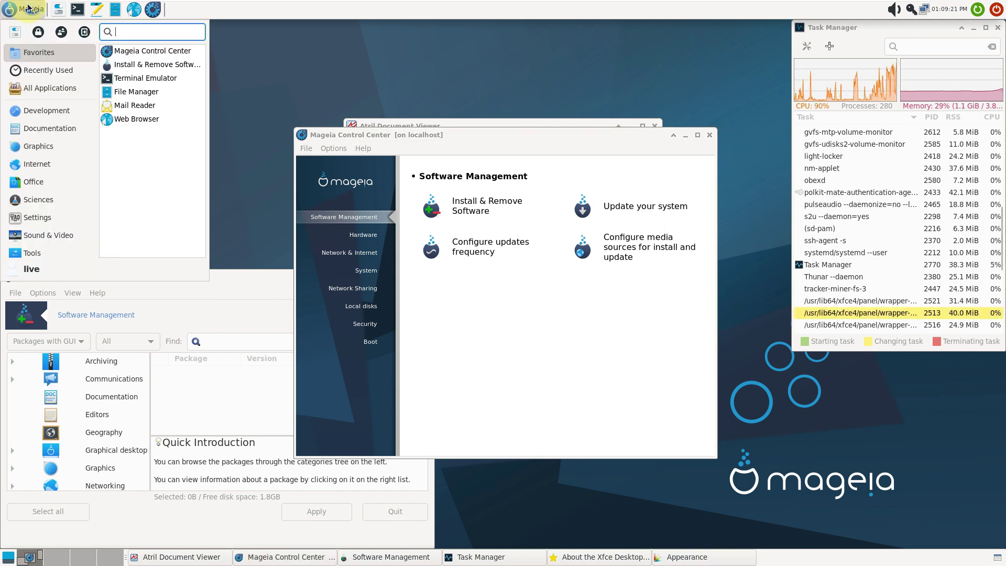
click(49, 88)
scroll(177, 146, down, 5)
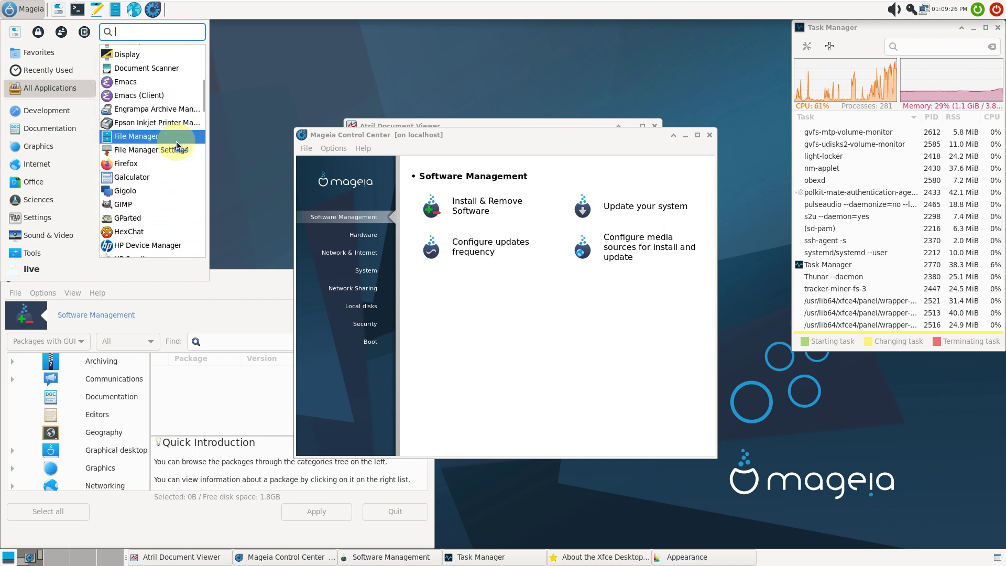
click(156, 206)
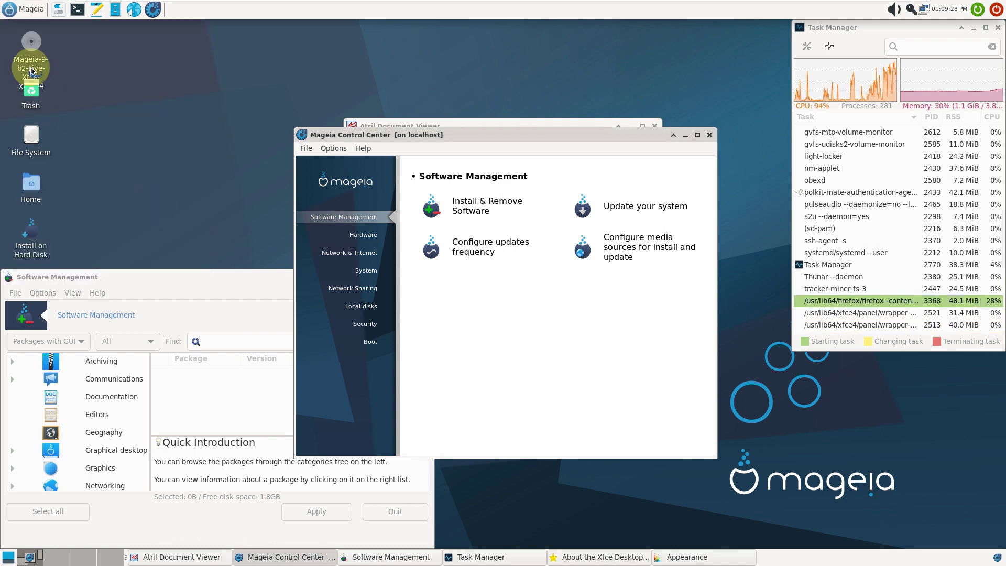
Look through the full application list down to its end and launch the Mousepad text editor
click(21, 9)
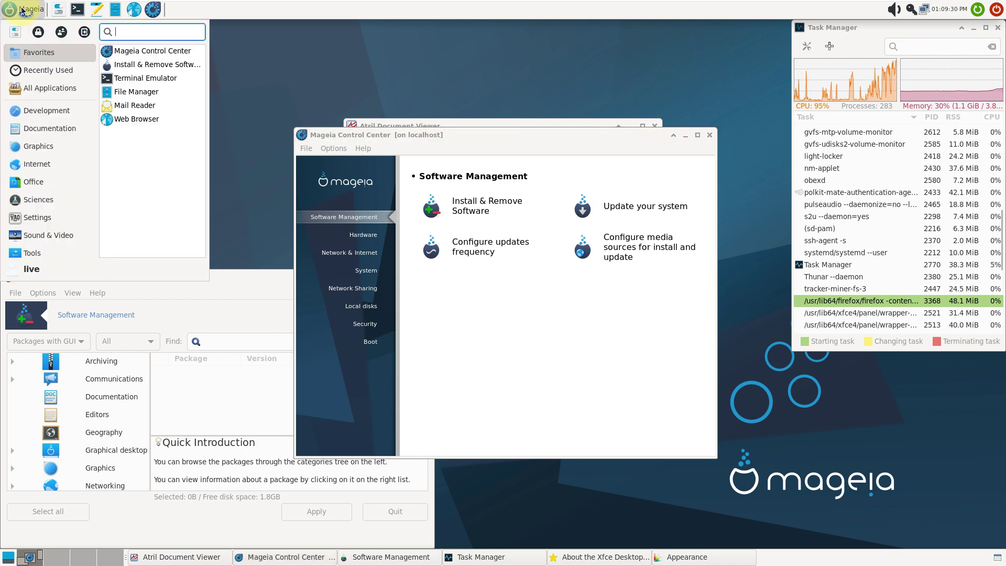
click(70, 87)
scroll(173, 139, down, 5)
scroll(172, 142, down, 12)
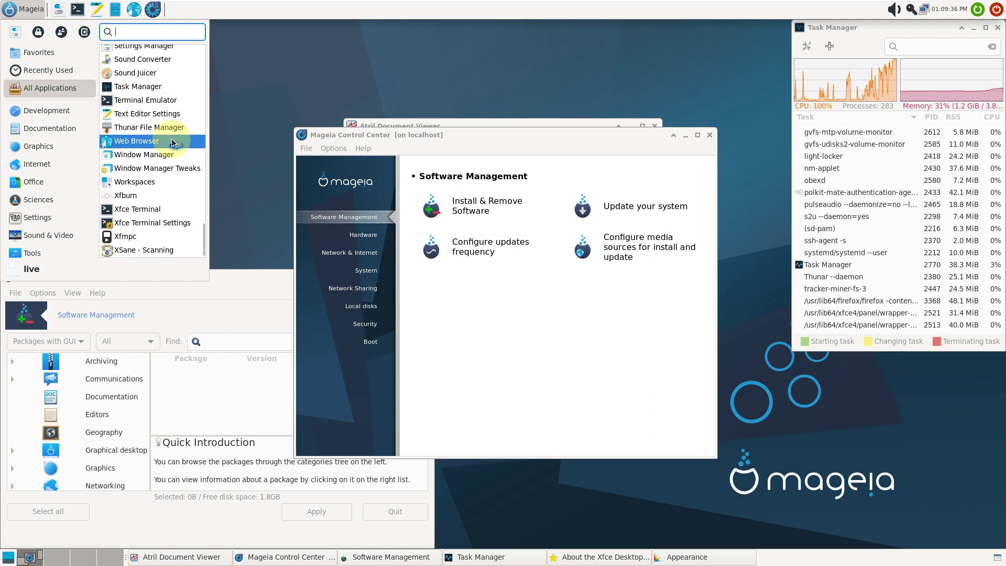
scroll(174, 125, up, 4)
scroll(175, 122, up, 10)
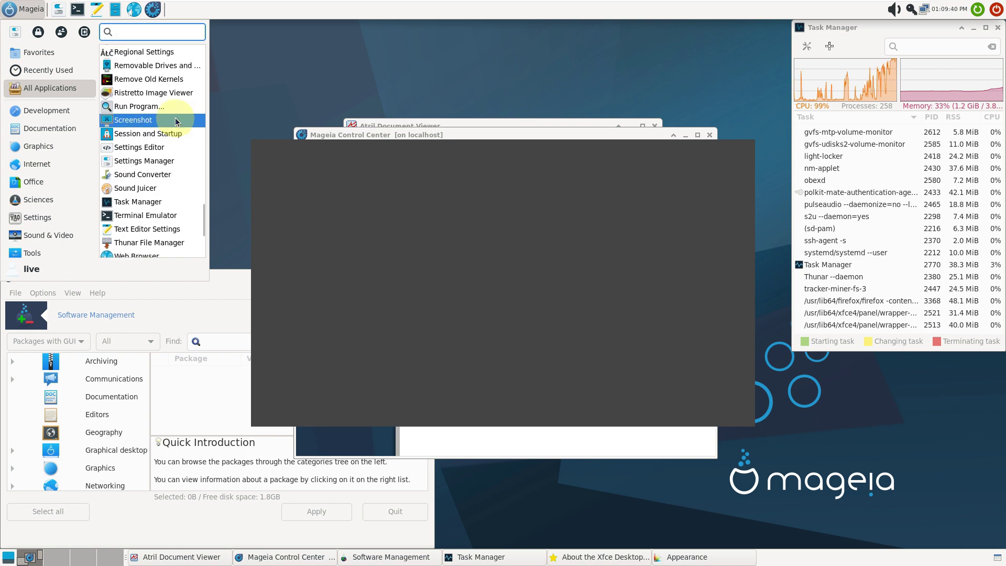
scroll(176, 122, up, 5)
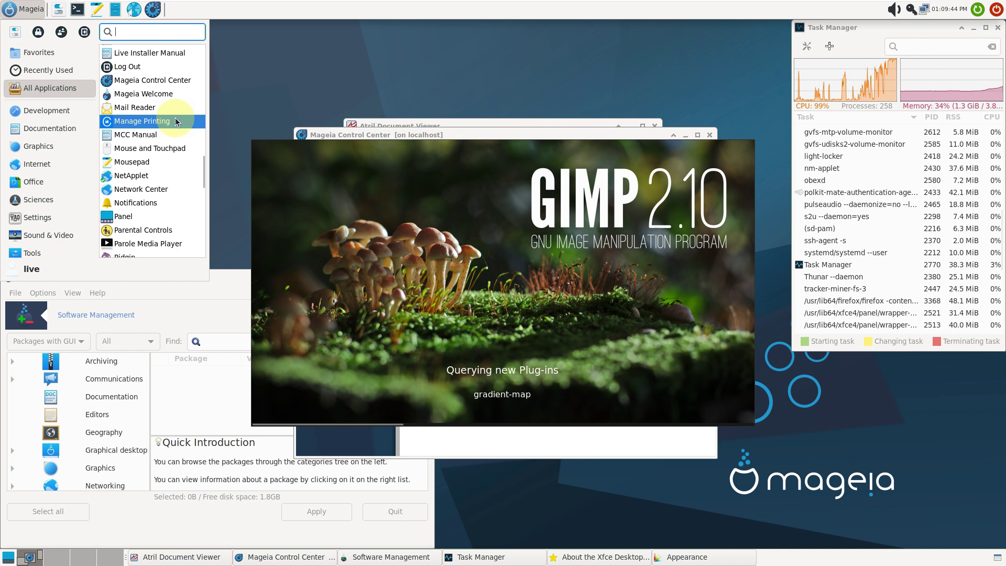
click(162, 167)
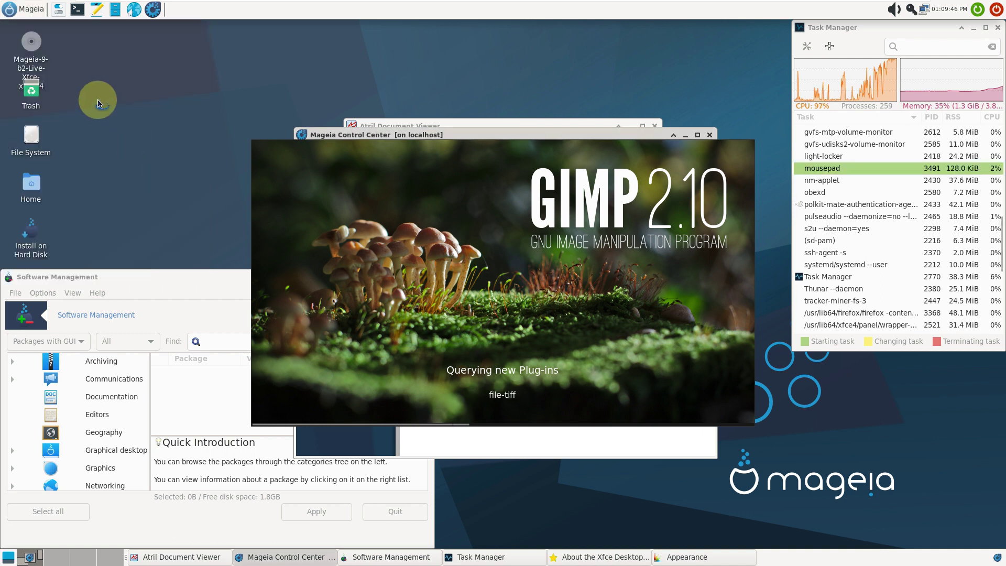
Launch Ristretto Image Viewer from the full application list, and open the Xfce Settings manager
click(19, 20)
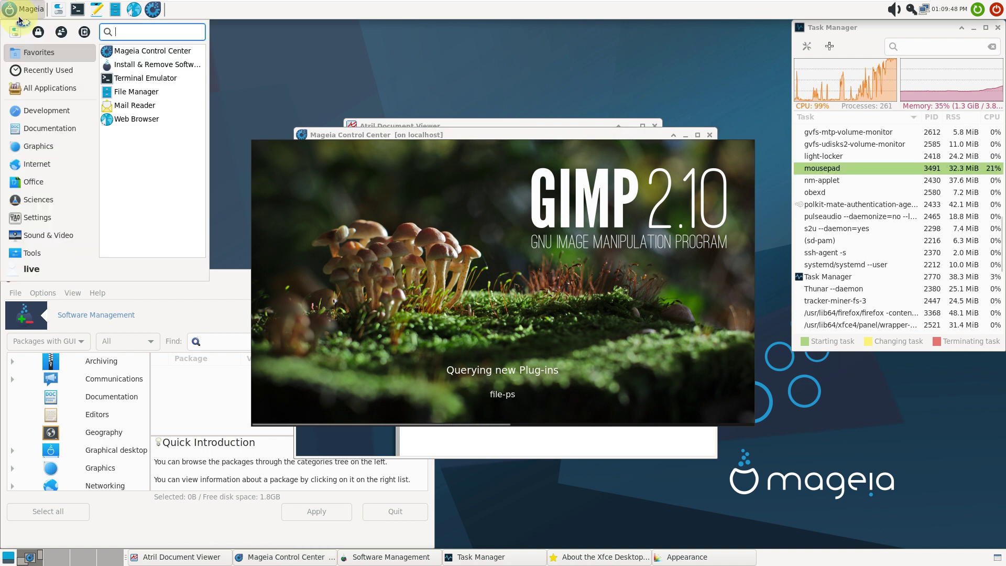
click(75, 91)
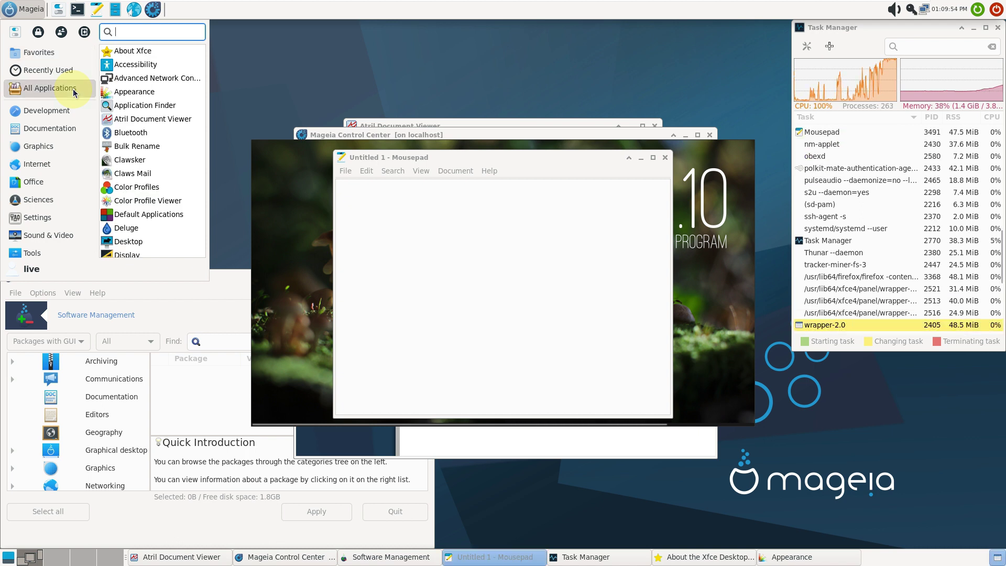
scroll(135, 103, down, 5)
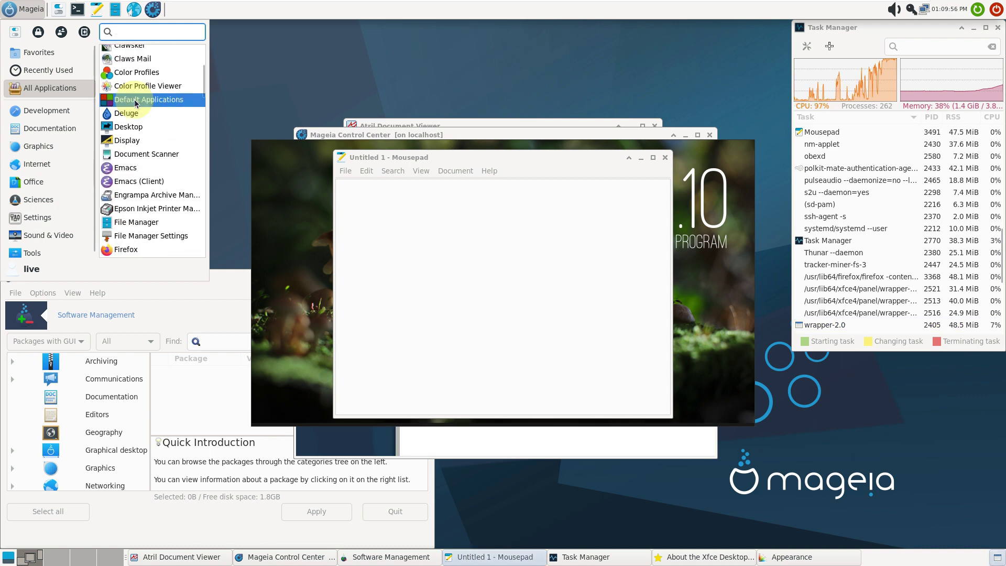
scroll(135, 103, down, 5)
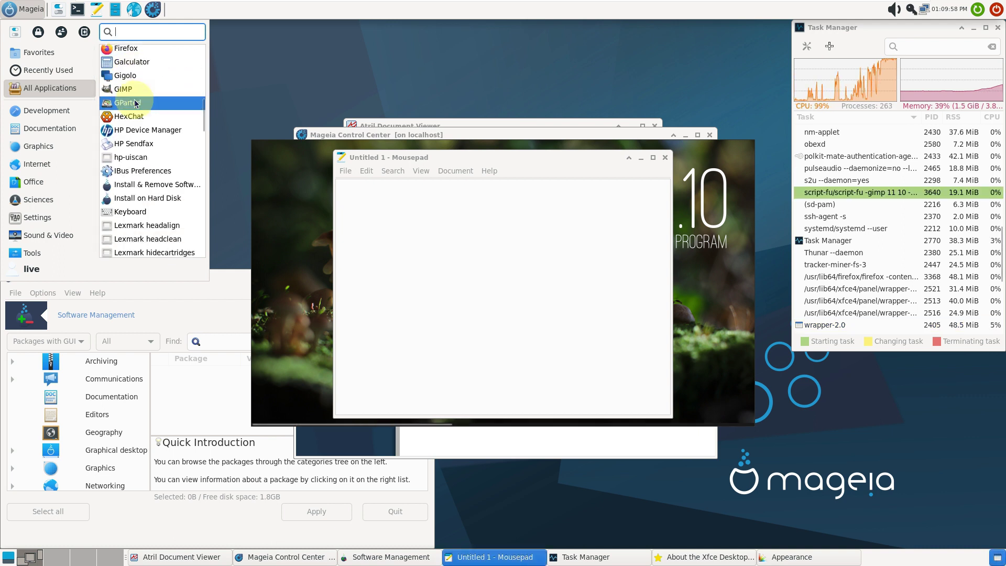
scroll(135, 103, down, 8)
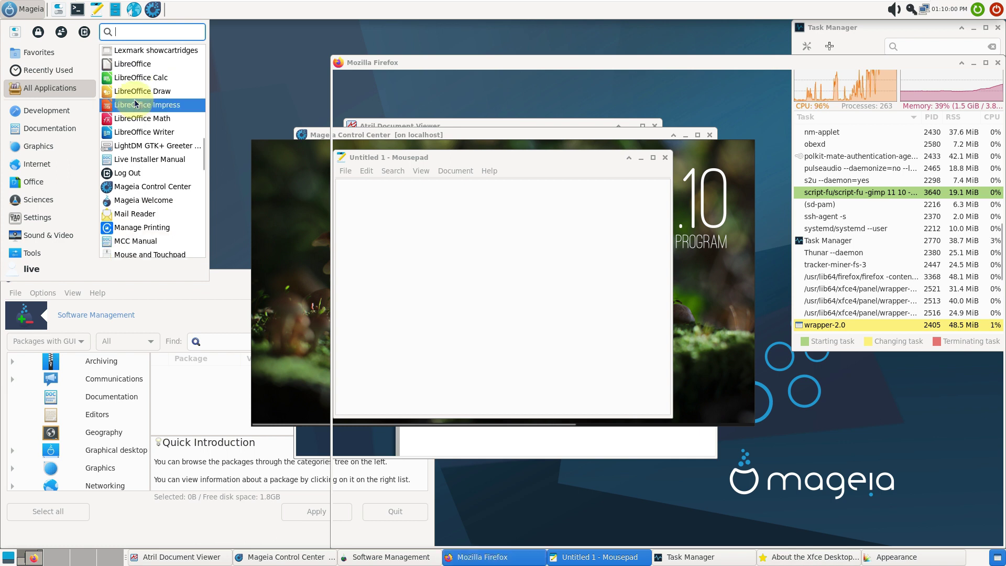
scroll(135, 103, down, 2)
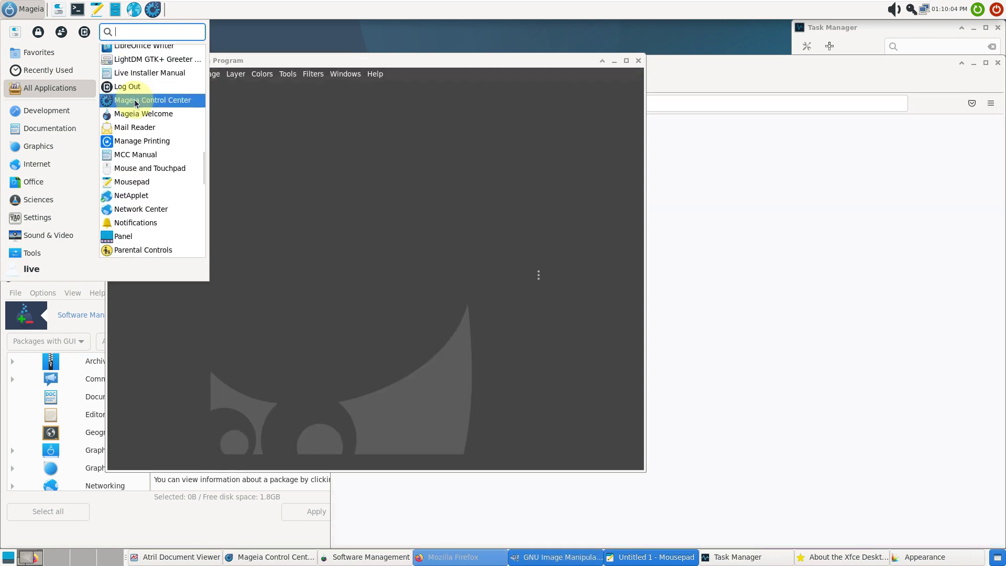
scroll(136, 104, down, 2)
scroll(135, 103, down, 2)
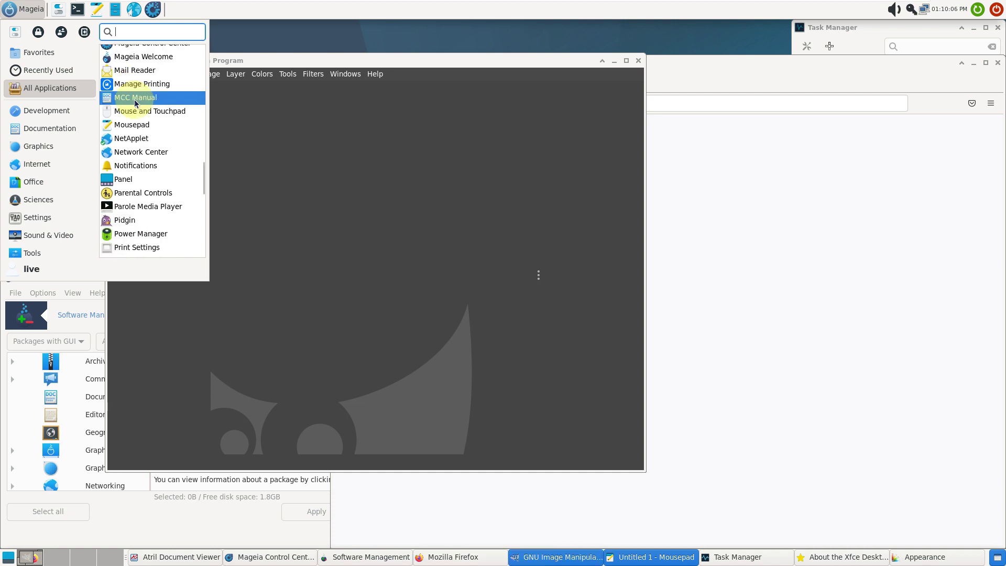
scroll(136, 103, down, 7)
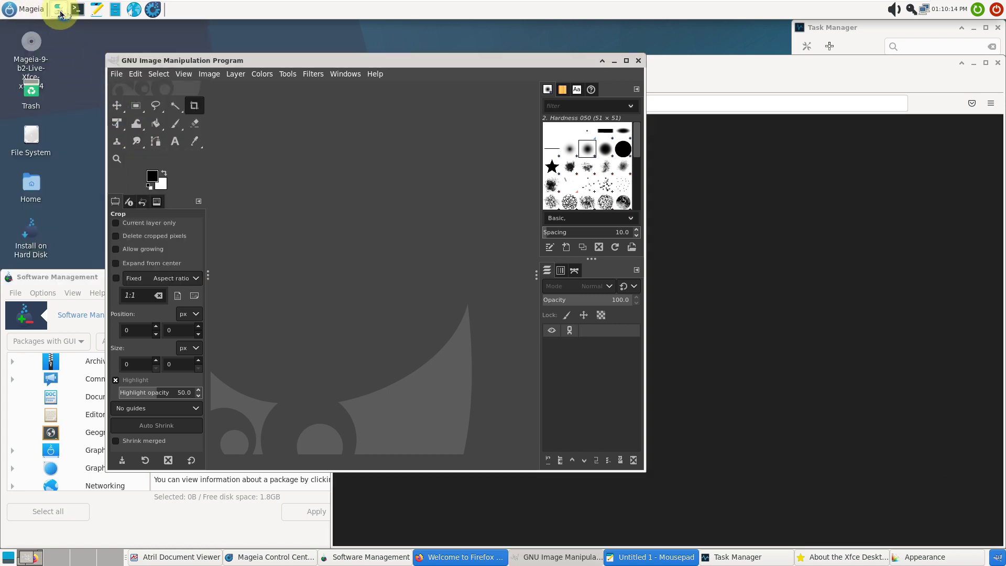
click(59, 14)
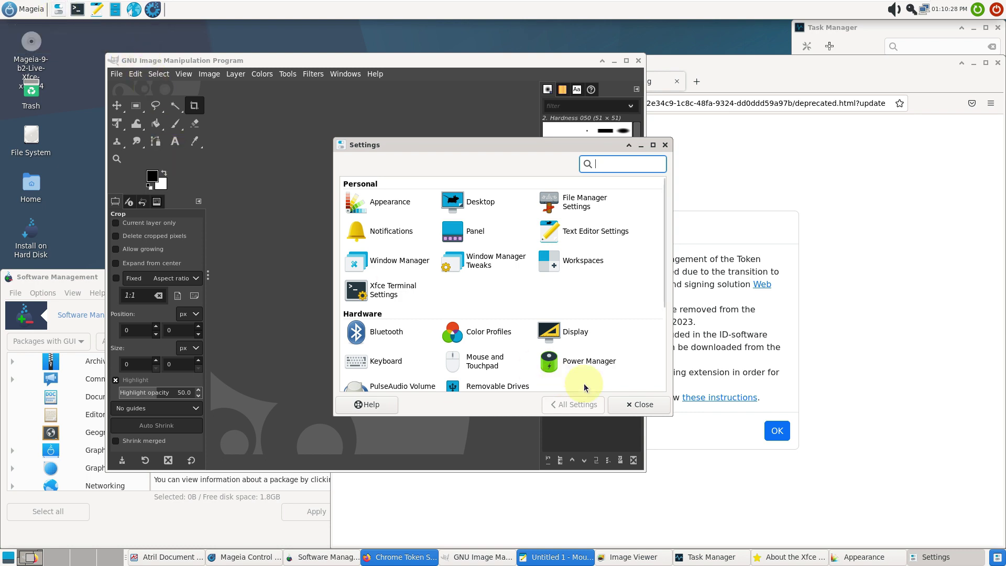
Bring the Task Manager to the front and review the running processes down to the end of the list
click(703, 557)
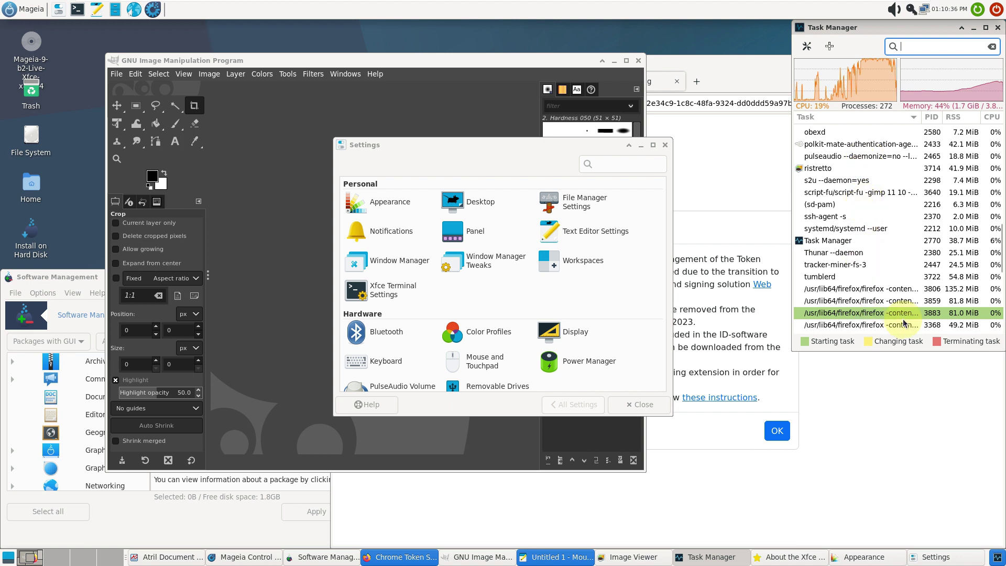
scroll(906, 253, down, 5)
scroll(906, 254, down, 2)
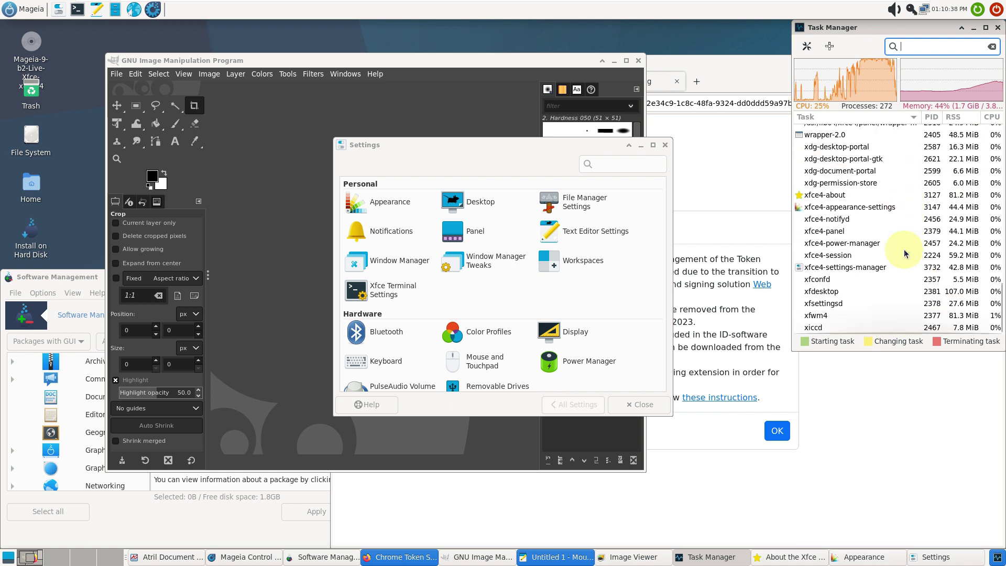
Return the process list to its beginning, look over the Xfce settings categories, and close the Settings manager
scroll(906, 254, up, 12)
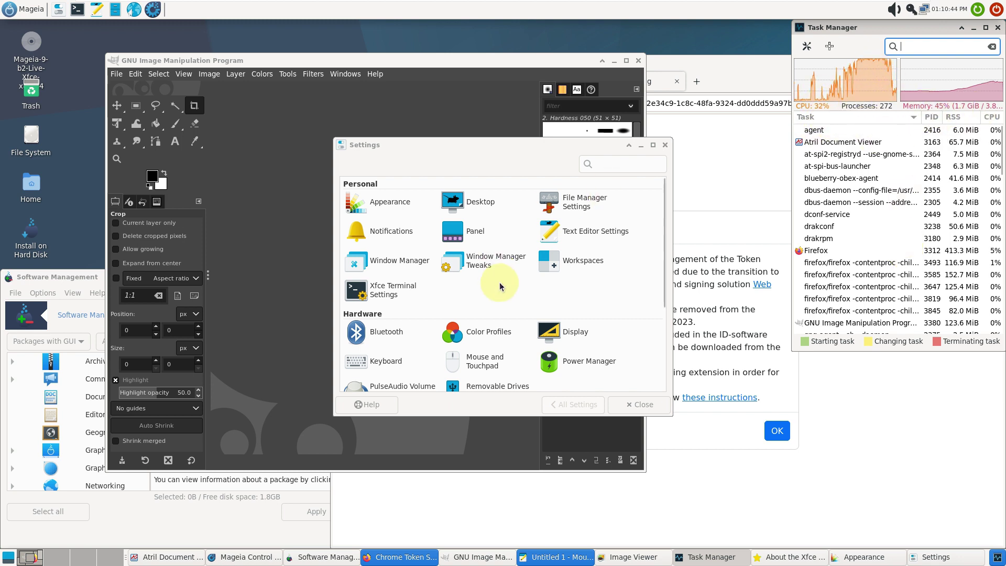
scroll(501, 286, down, 5)
scroll(501, 285, up, 5)
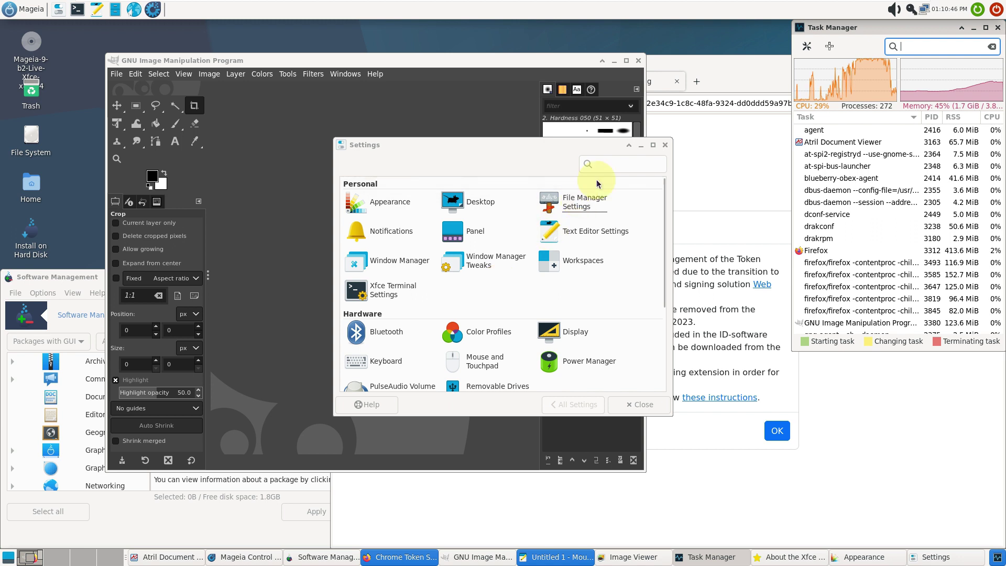
click(667, 145)
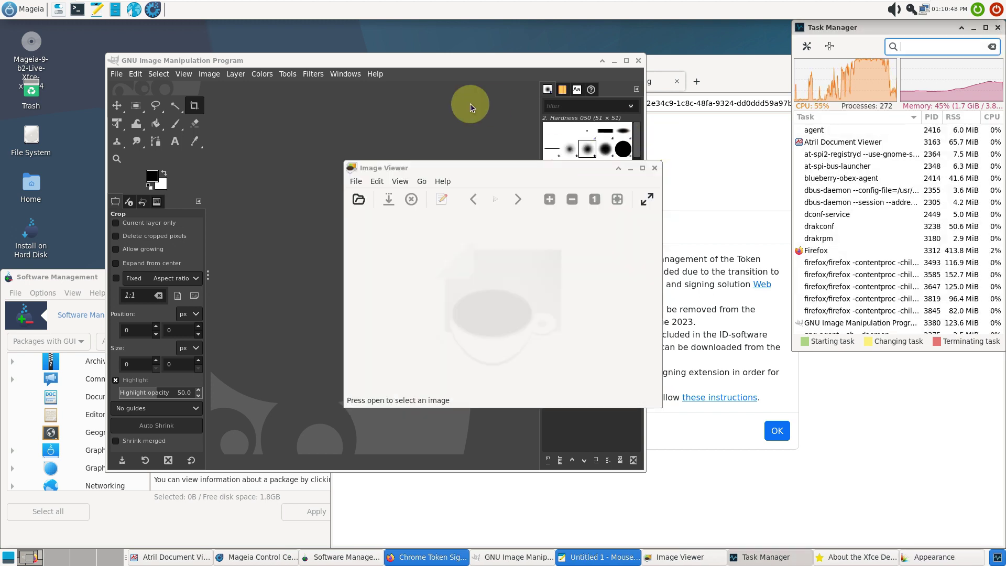
View the version information of the Ristretto Image Viewer and close the application
click(442, 182)
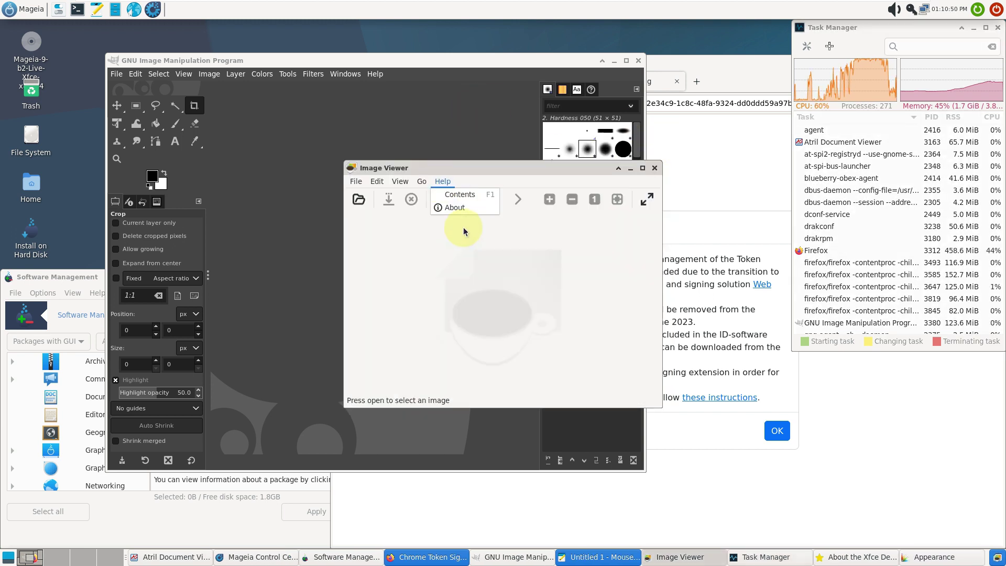
click(469, 210)
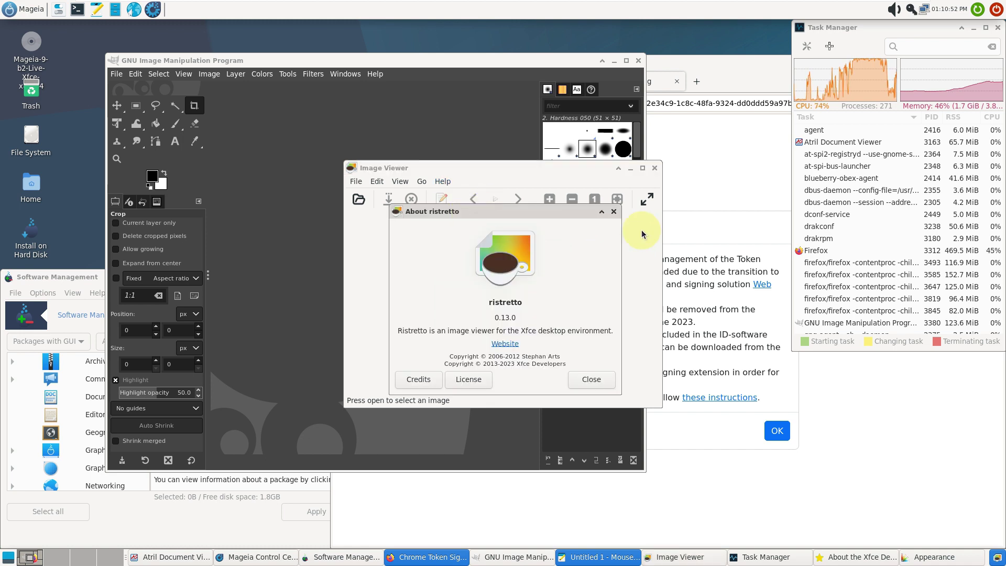
click(614, 211)
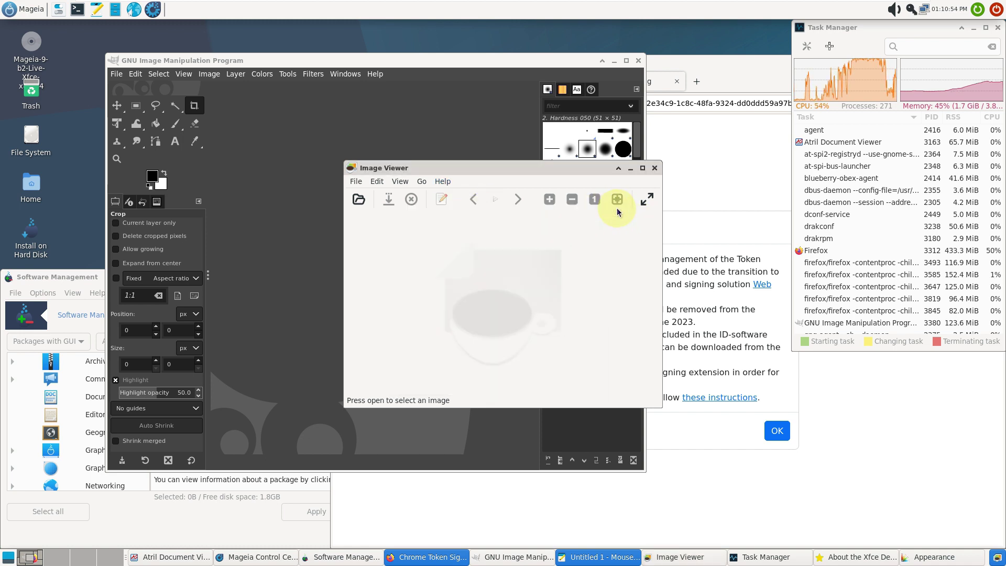
click(655, 168)
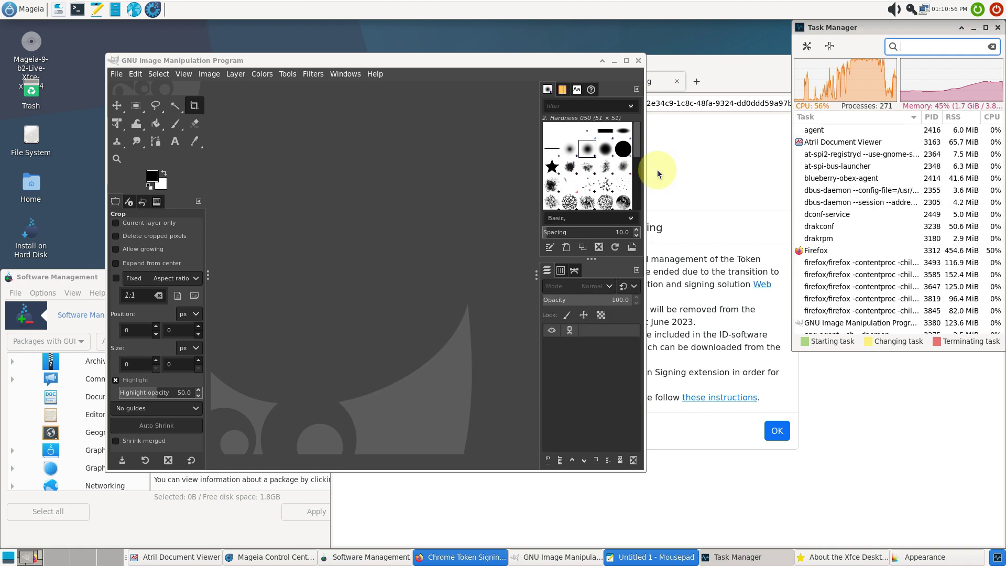
View the GIMP version information and close the image editor
click(376, 77)
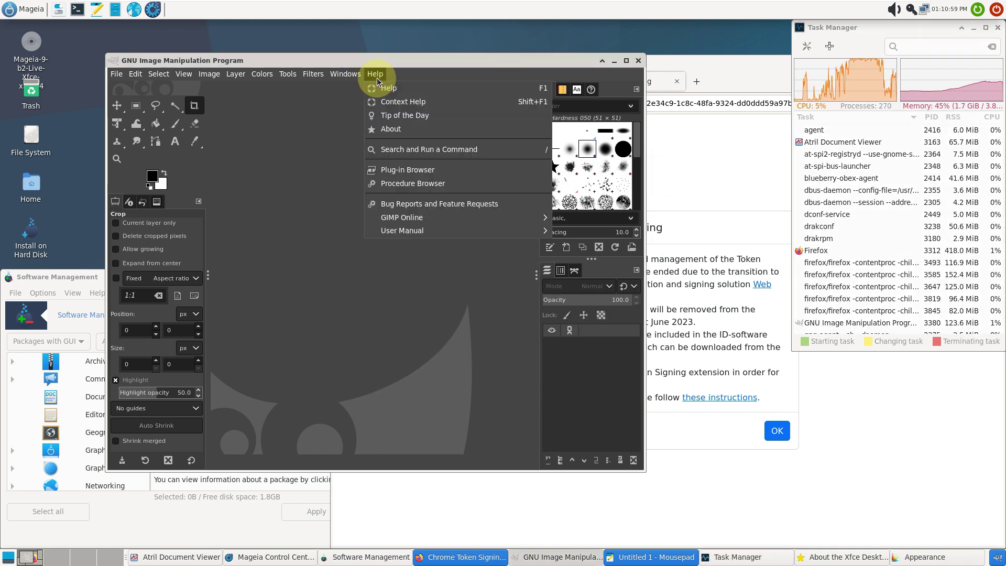
click(387, 134)
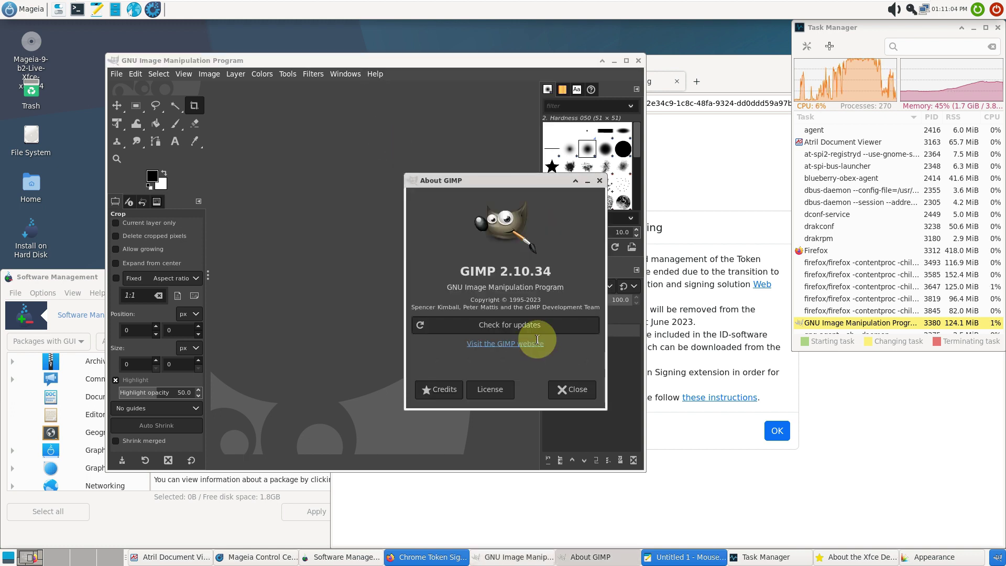
click(578, 389)
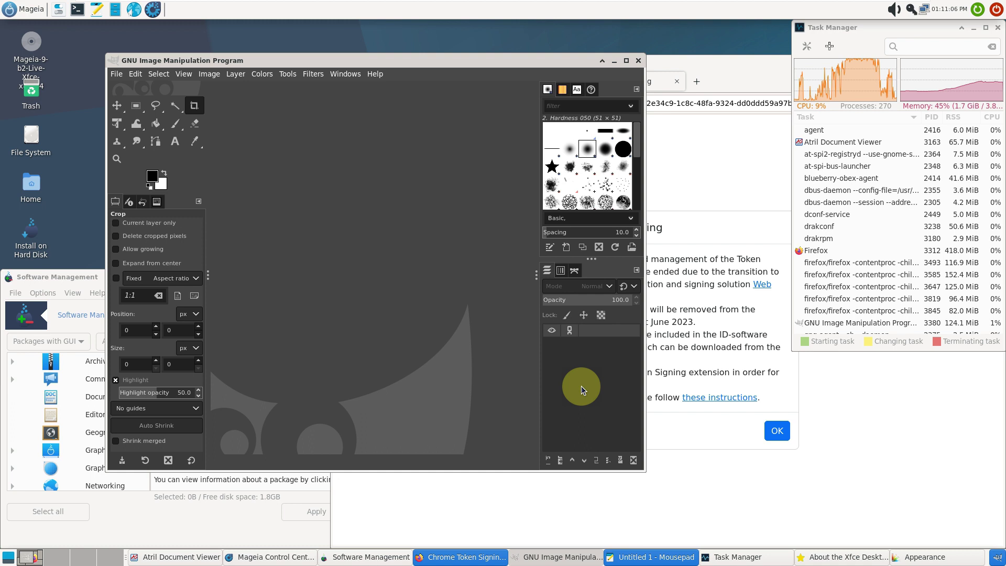
click(638, 61)
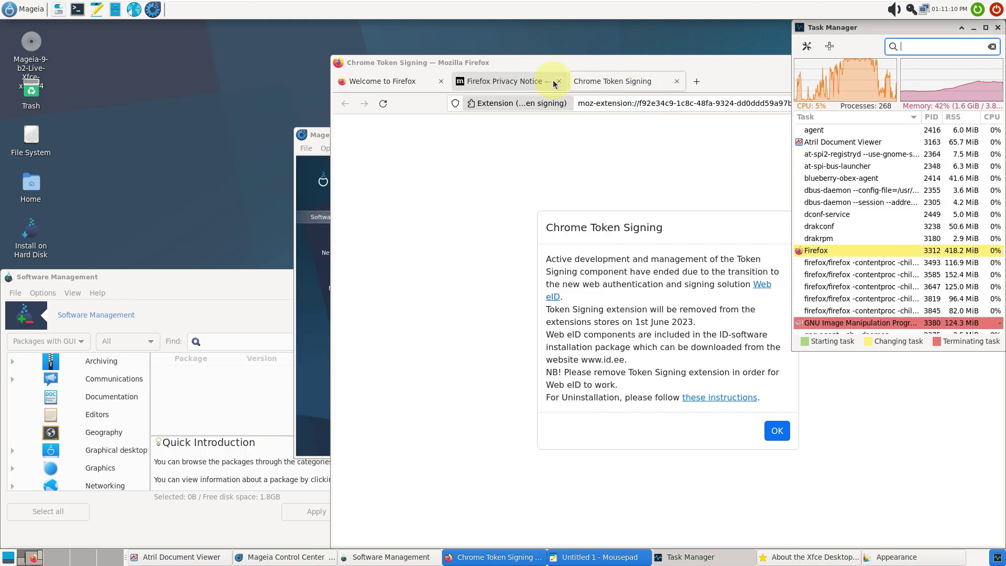
Close the Firefox Privacy Notice and Chrome Token Signing tabs, and move the browser window away from the screen edge to uncover part of the Task Manager
click(554, 83)
click(554, 82)
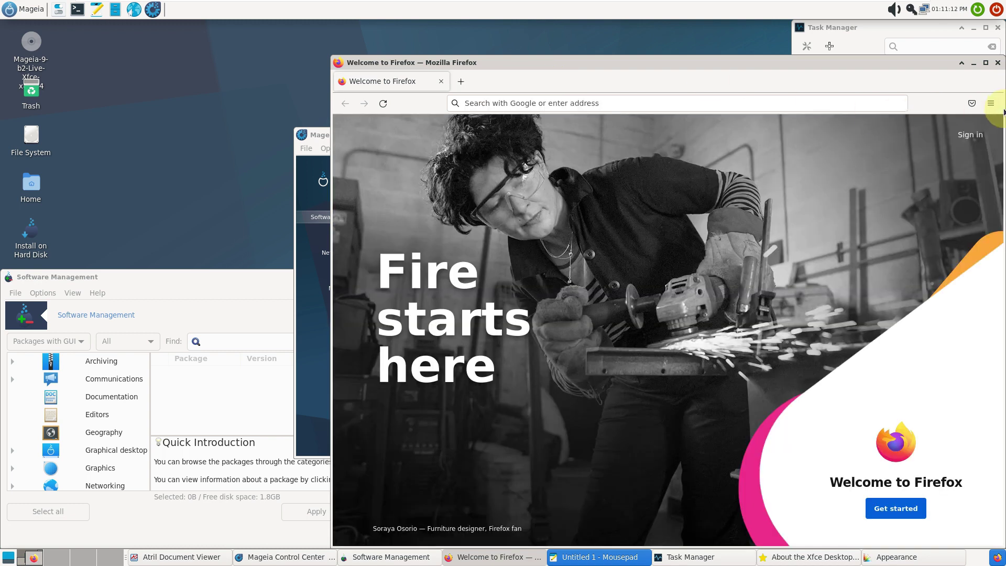
drag(926, 63, 756, 66)
View the Firefox version information from the Welcome to Firefox page, and close the information window
click(821, 104)
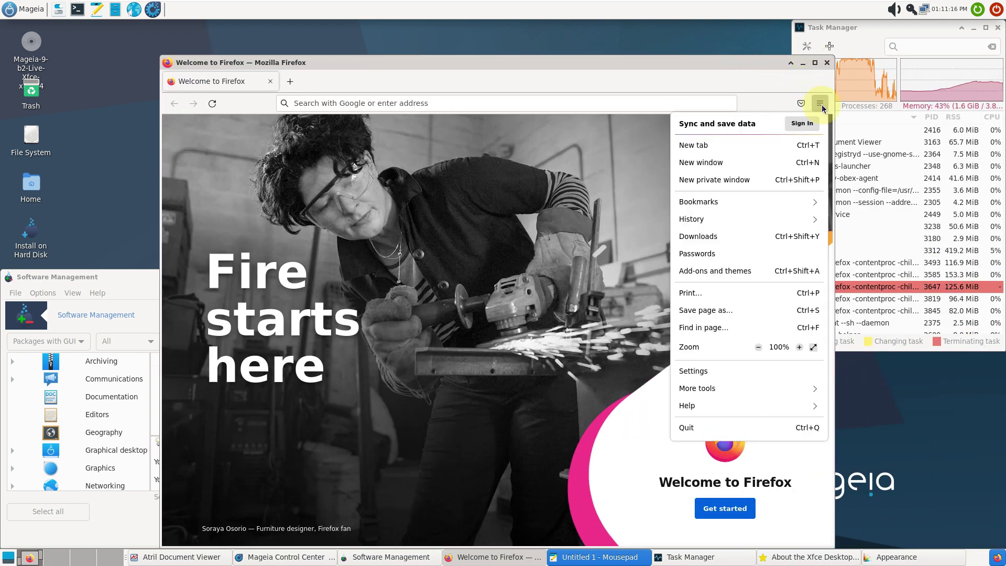
click(744, 406)
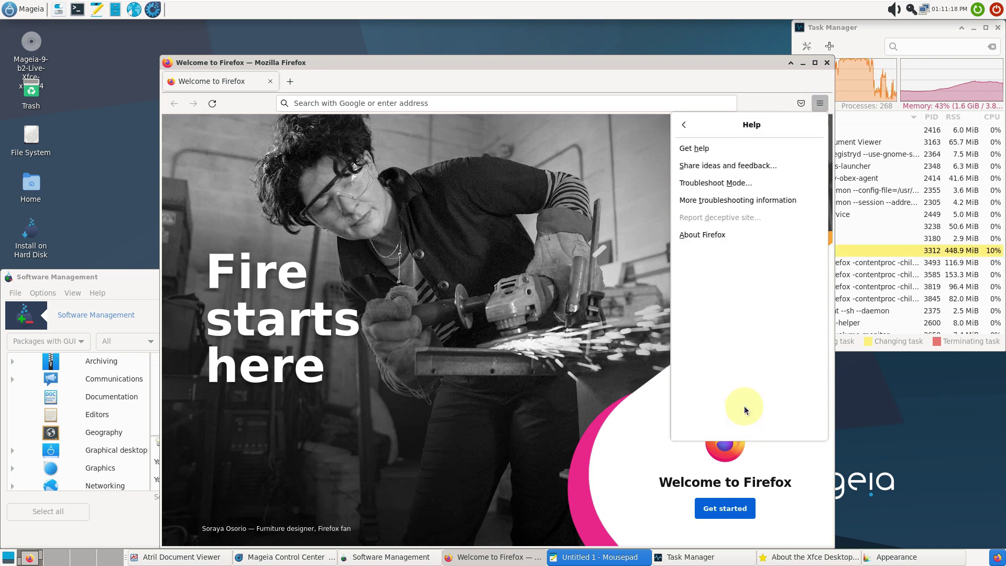
click(734, 234)
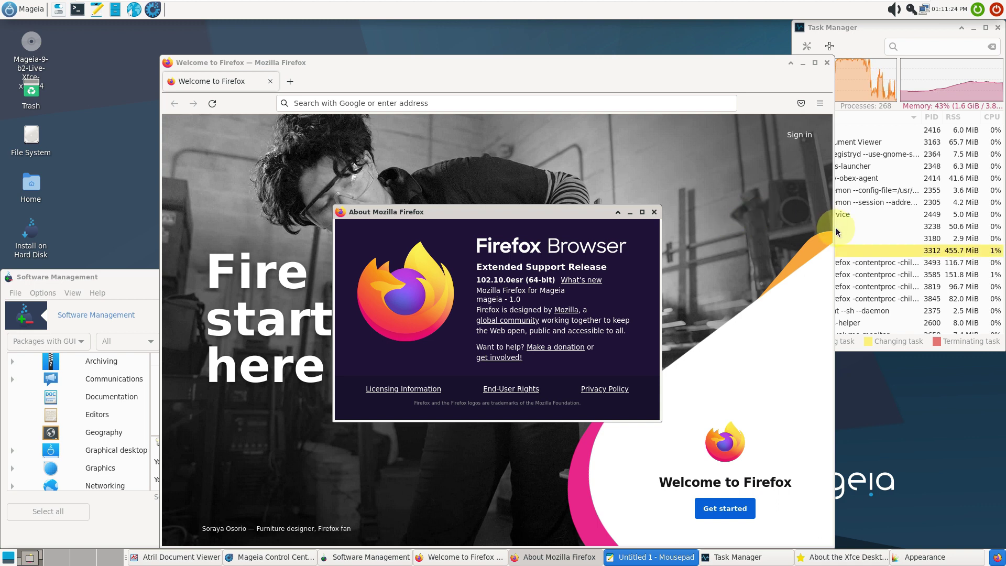
click(655, 213)
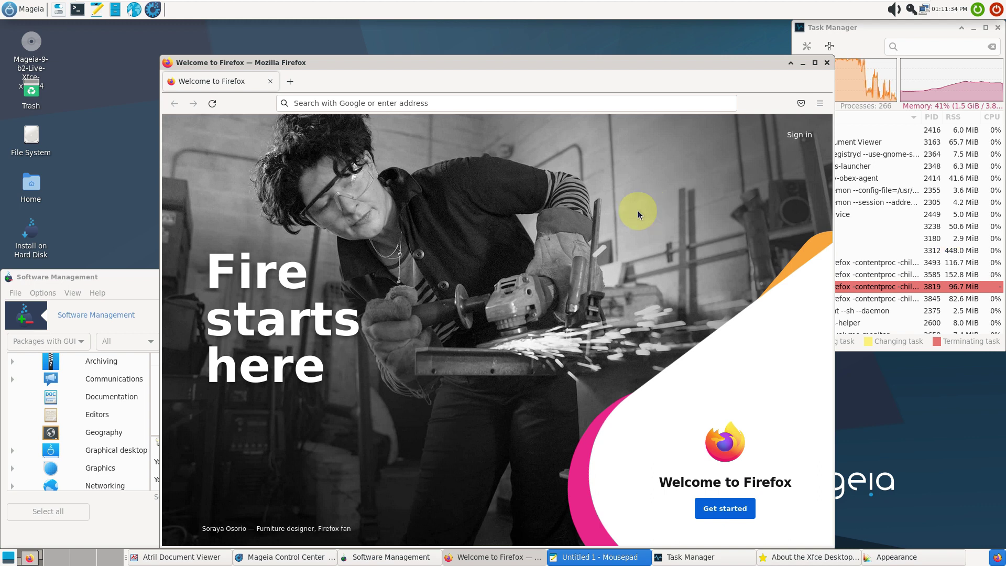
Search Google for "mageia linux", accepting all cookies and switching the results to English
click(454, 104)
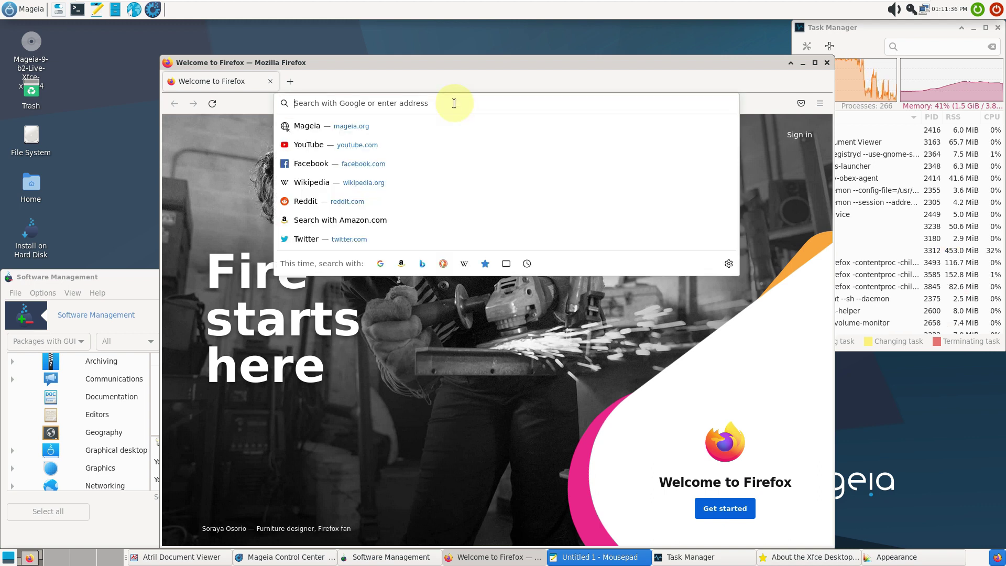
text(ma)
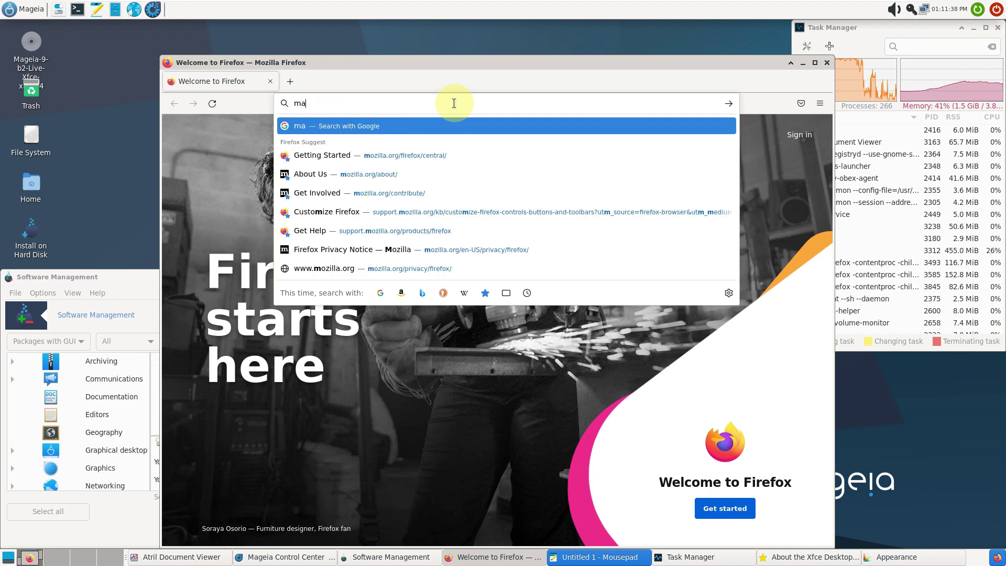
text(geia)
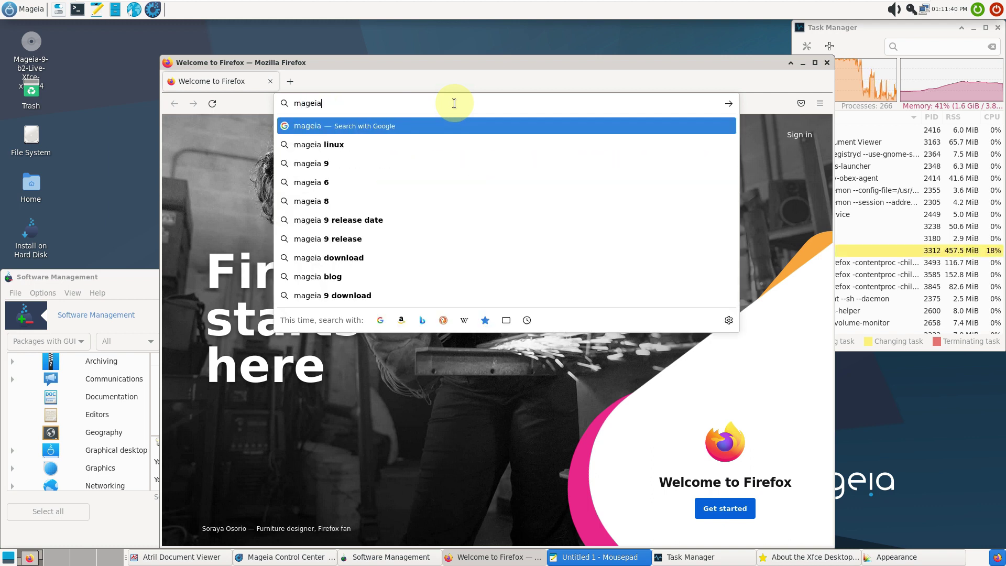
text( linux)
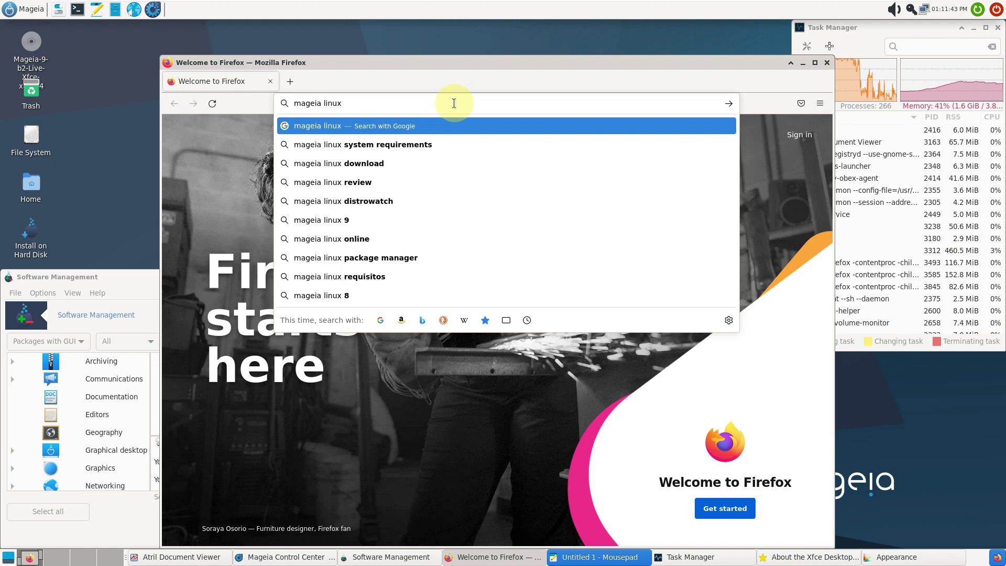
key(Return)
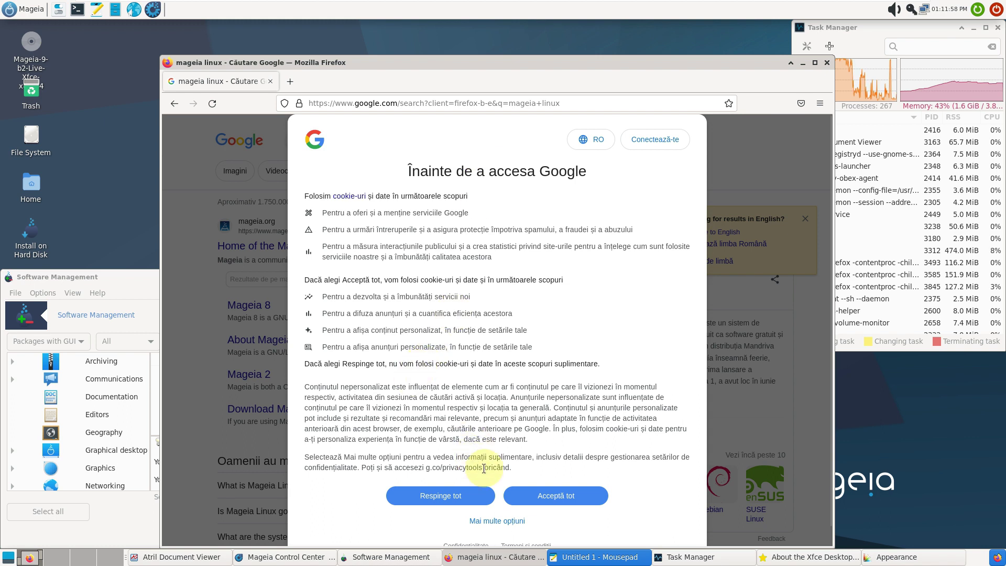
click(530, 496)
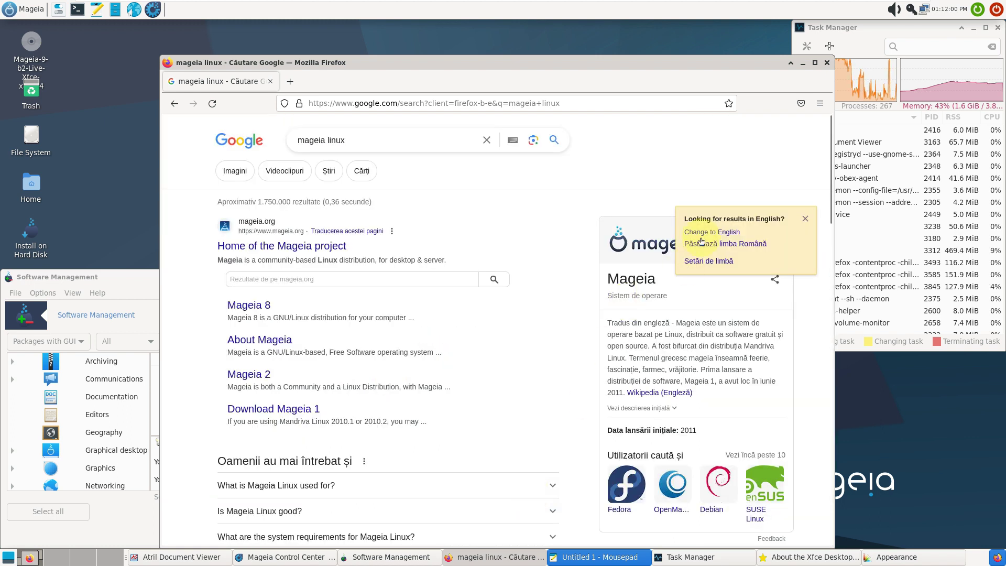
click(703, 232)
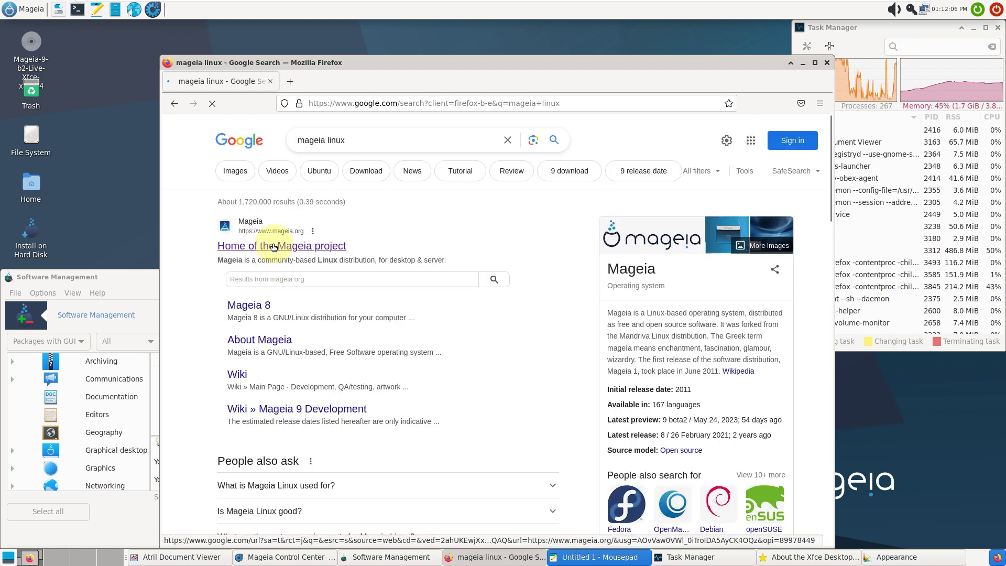
From the Mageia project site, start a direct-link download of the Mageia 9 beta2 Live Media Xfce Desktop 64 bit ISO, and cancel the download
click(275, 245)
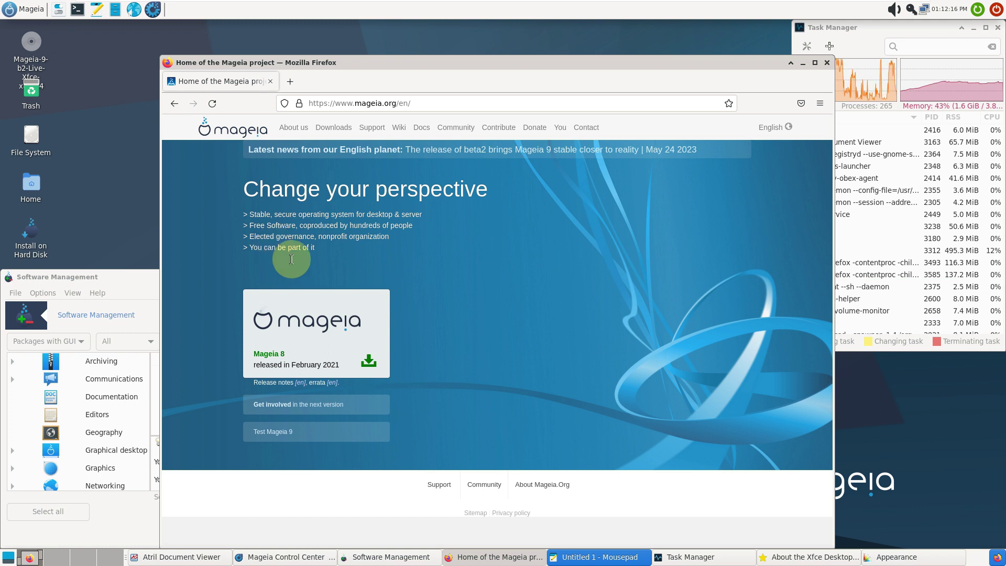
click(274, 434)
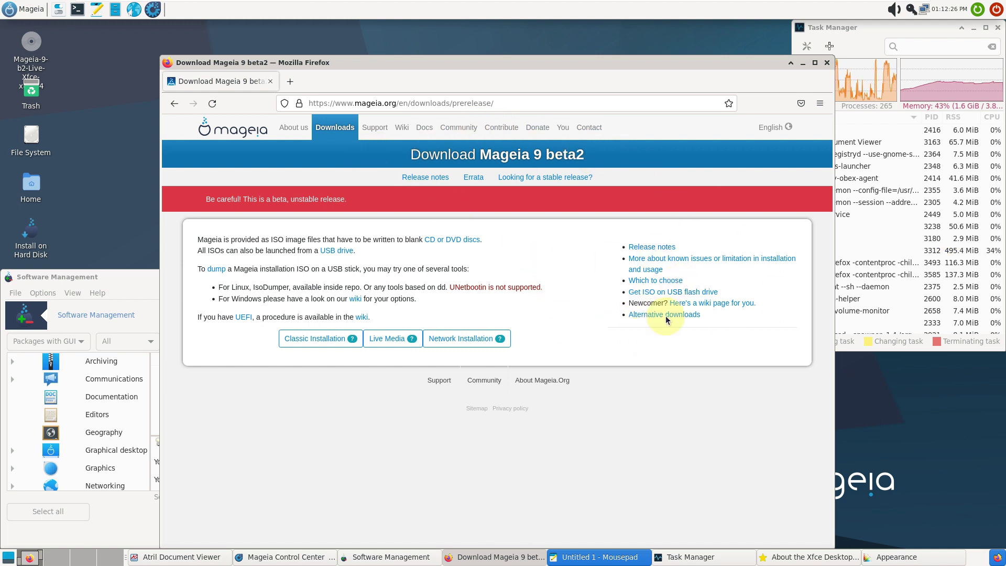
click(384, 348)
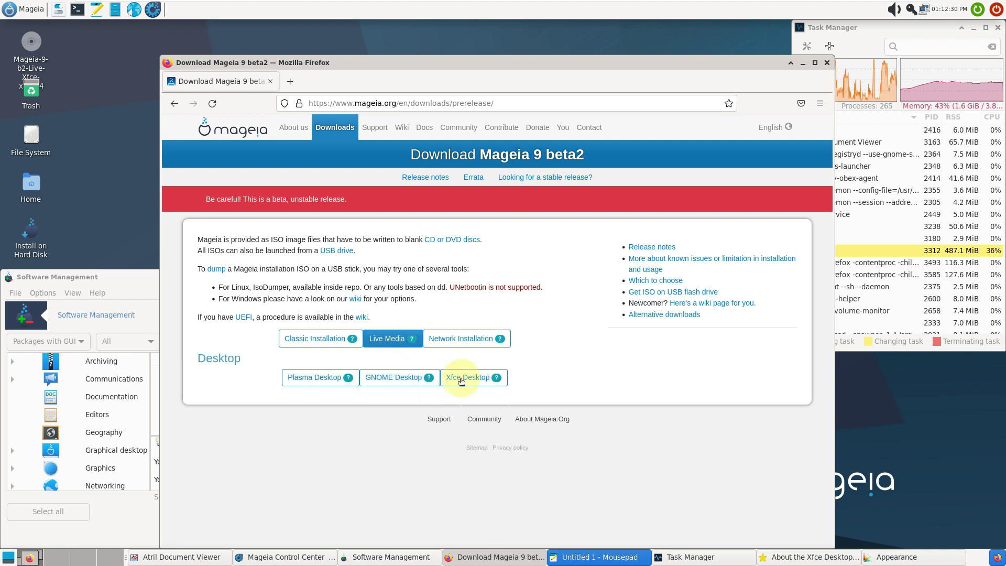
click(462, 377)
click(393, 420)
click(419, 422)
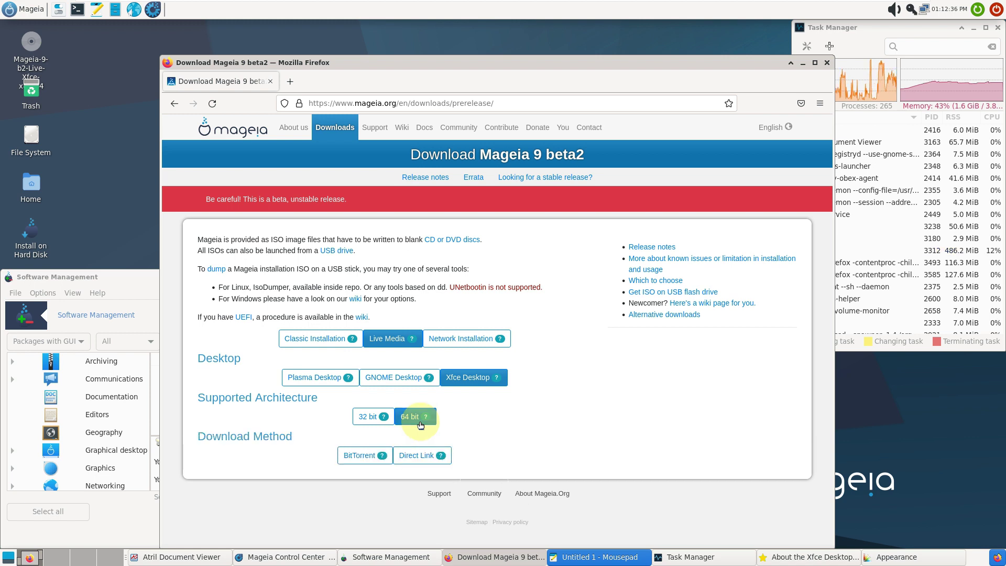
click(420, 463)
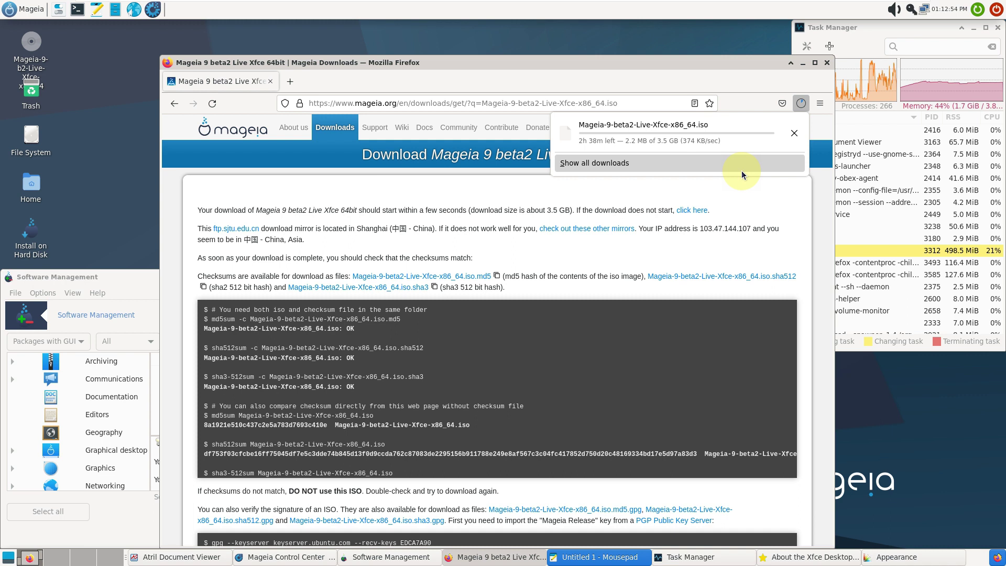
click(795, 133)
Check the Firefox version information once more and close the browser
click(817, 104)
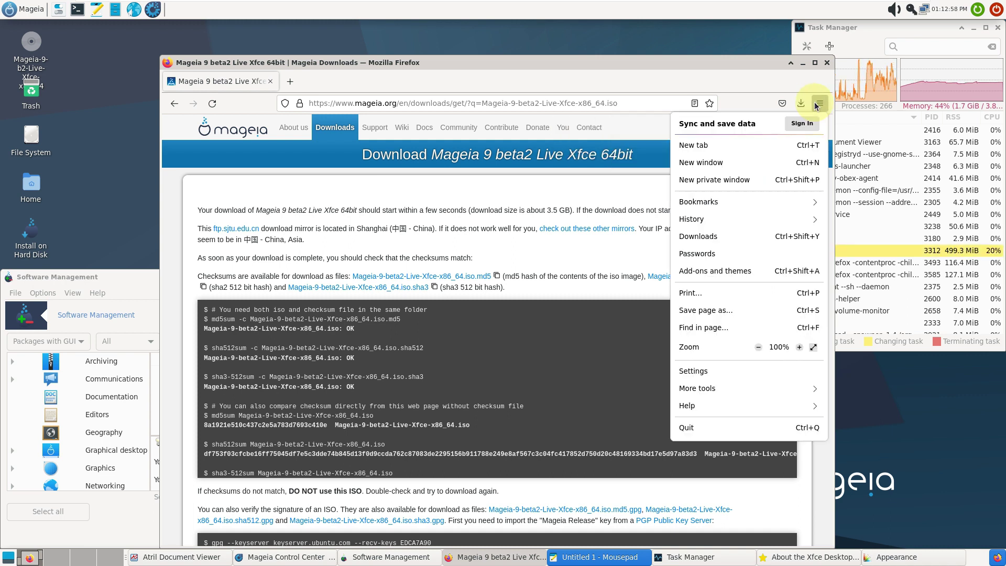
click(687, 407)
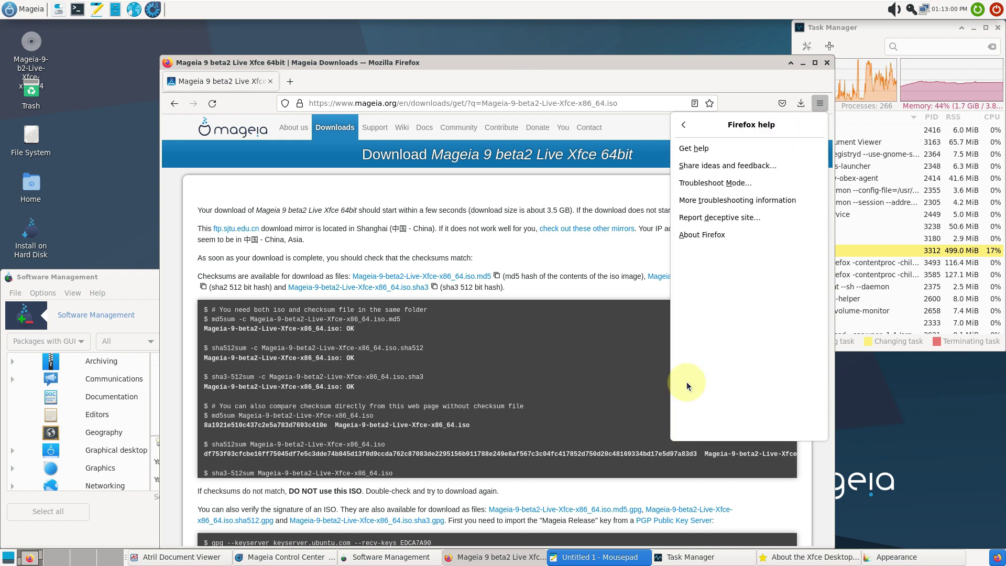
click(688, 236)
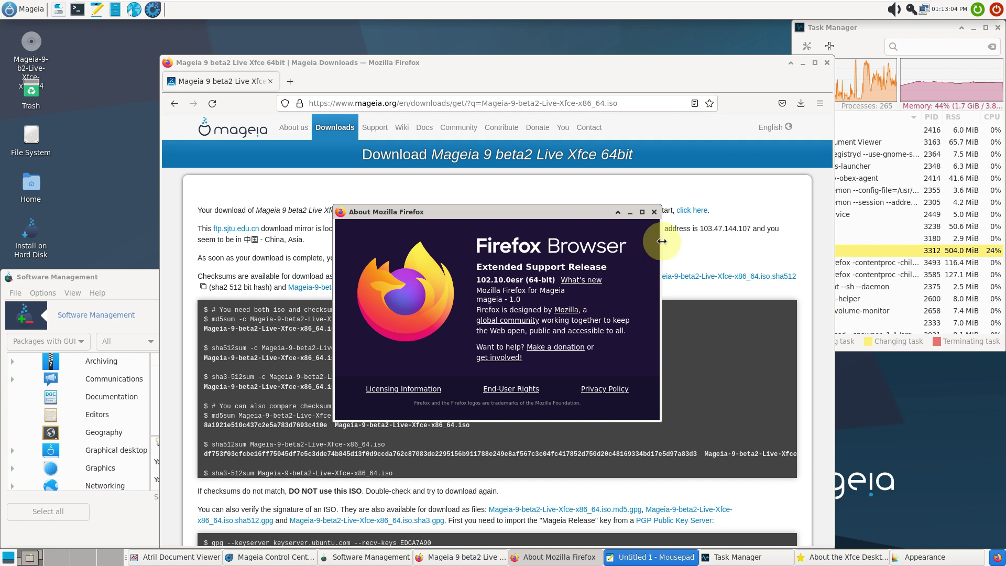
click(655, 211)
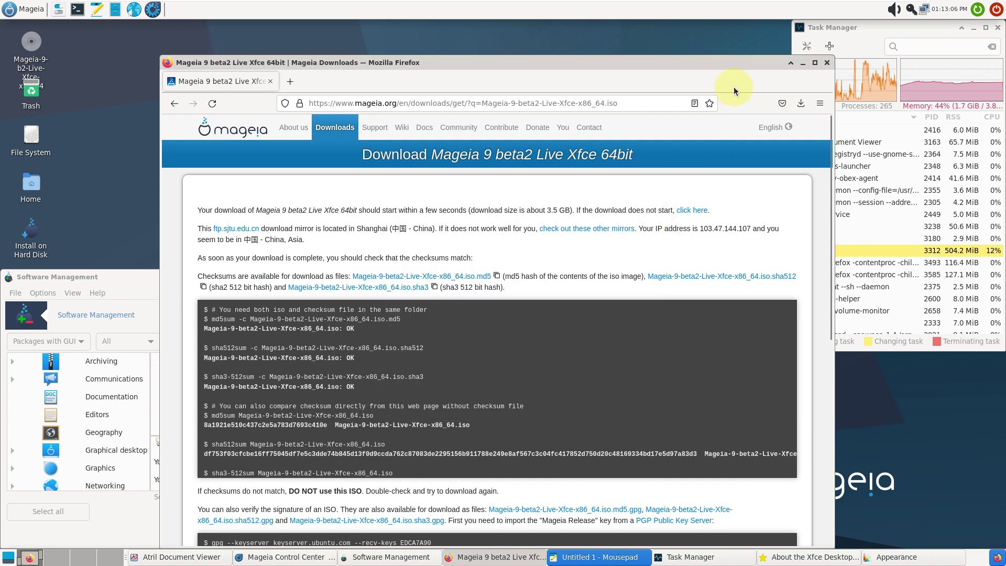
click(827, 63)
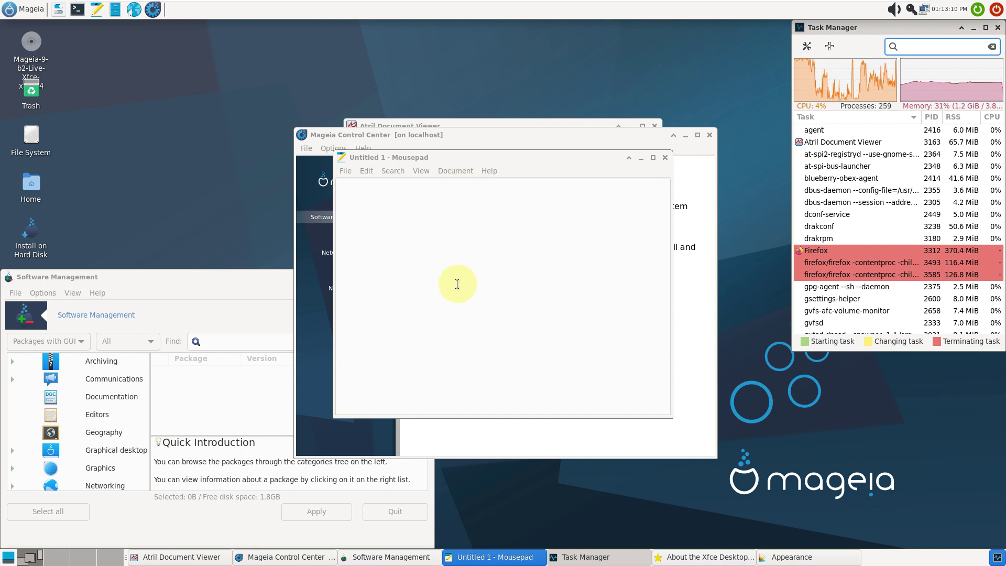
Enter the text "youtube" in the untitled Mousepad document
click(457, 284)
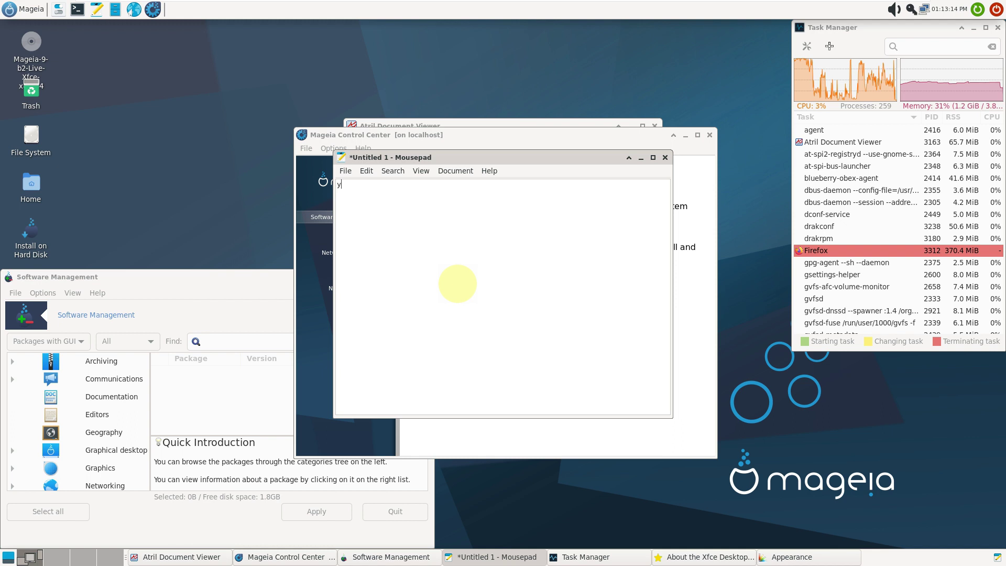
text(youtube)
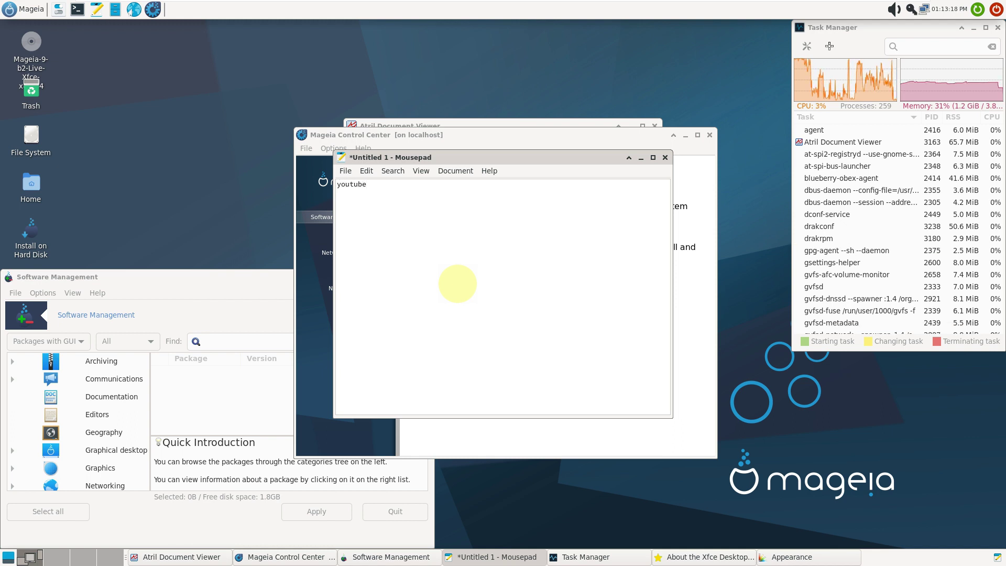
Complete the Mousepad text to "youtube.com/asklinux" and add "subscribe" below it, leaving a blank line between
text(.com)
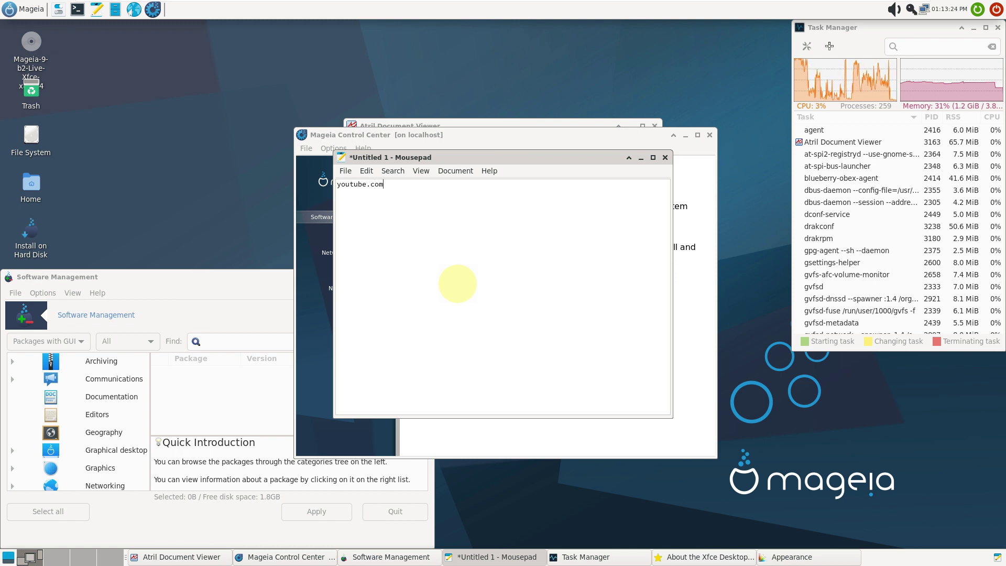
text(/as)
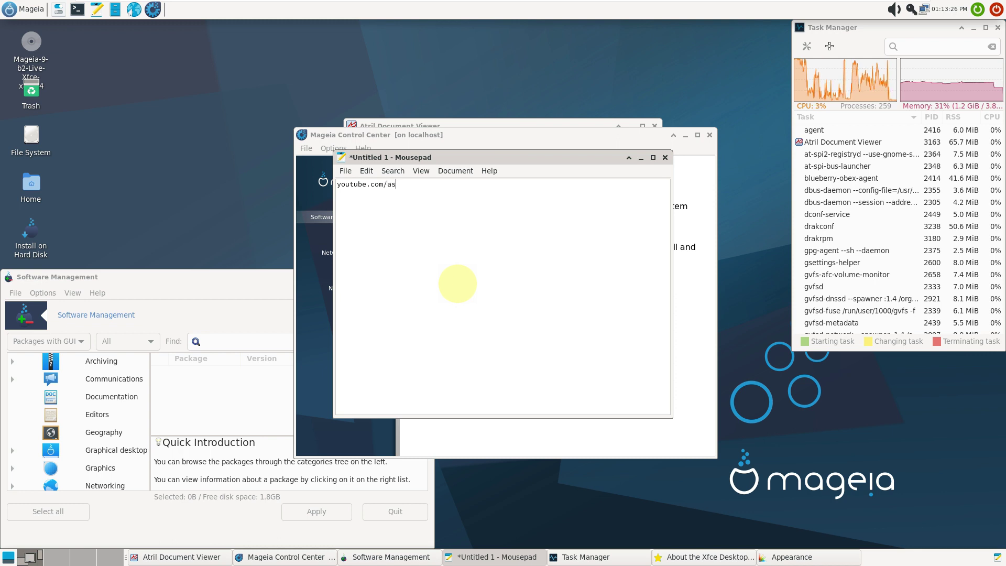
text(klinux)
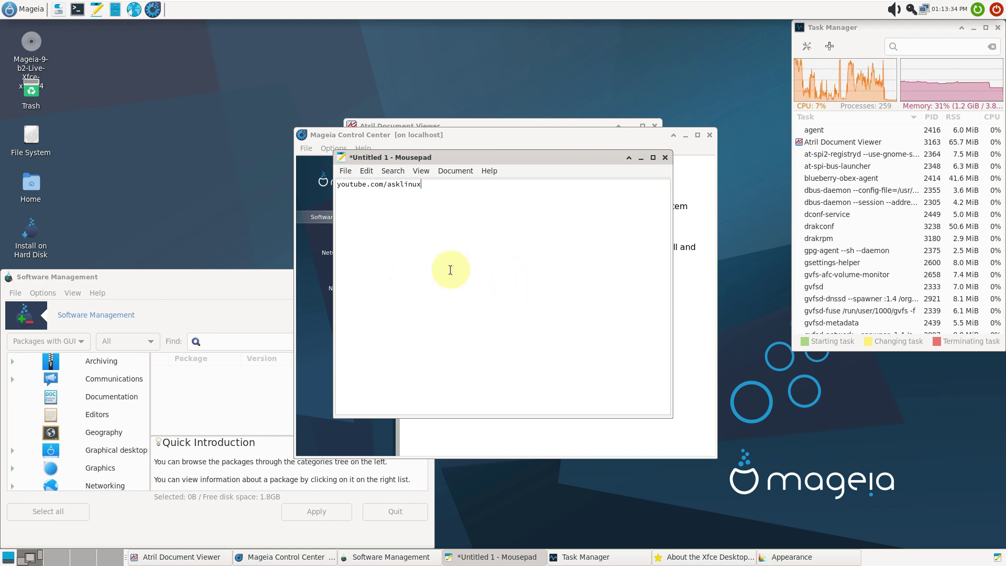
key(Return)
text(subsc)
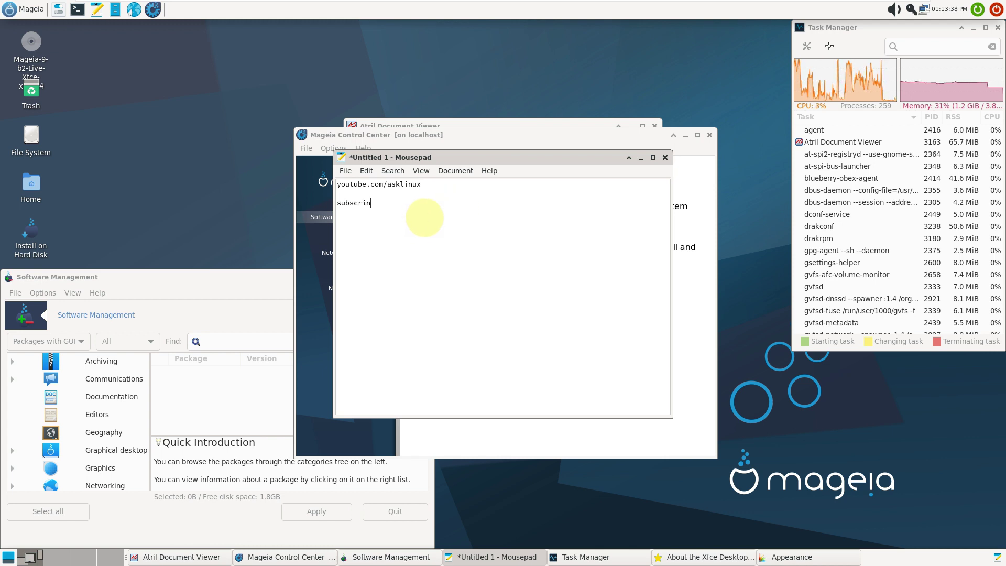
text(ribe)
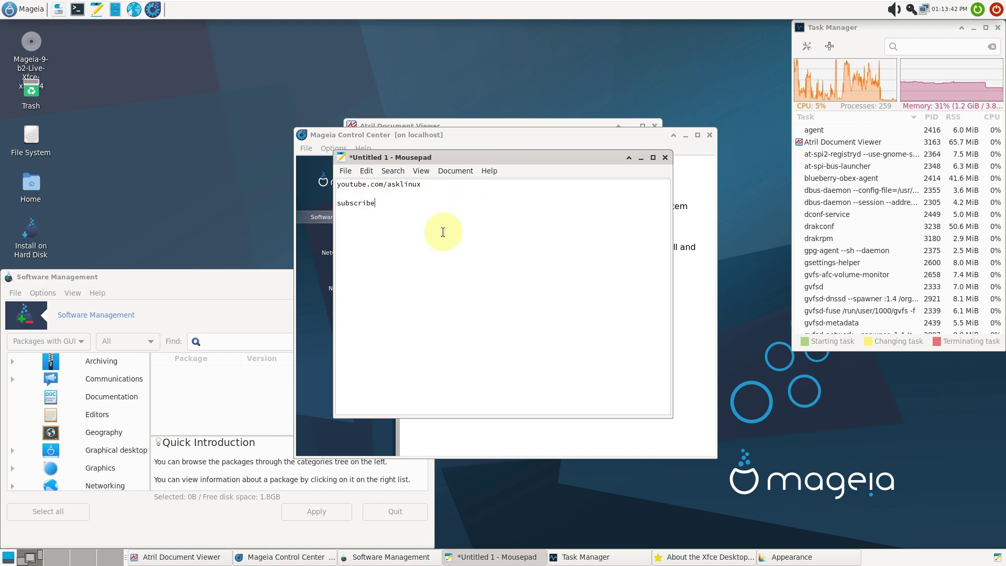
Check Mousepad's version information and close the editor without saving the document
click(489, 171)
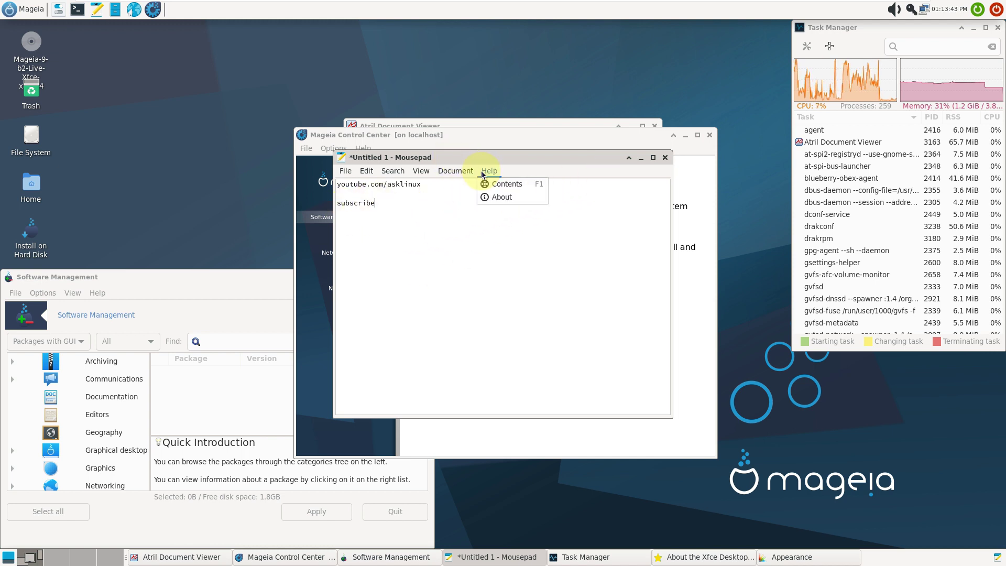
click(506, 197)
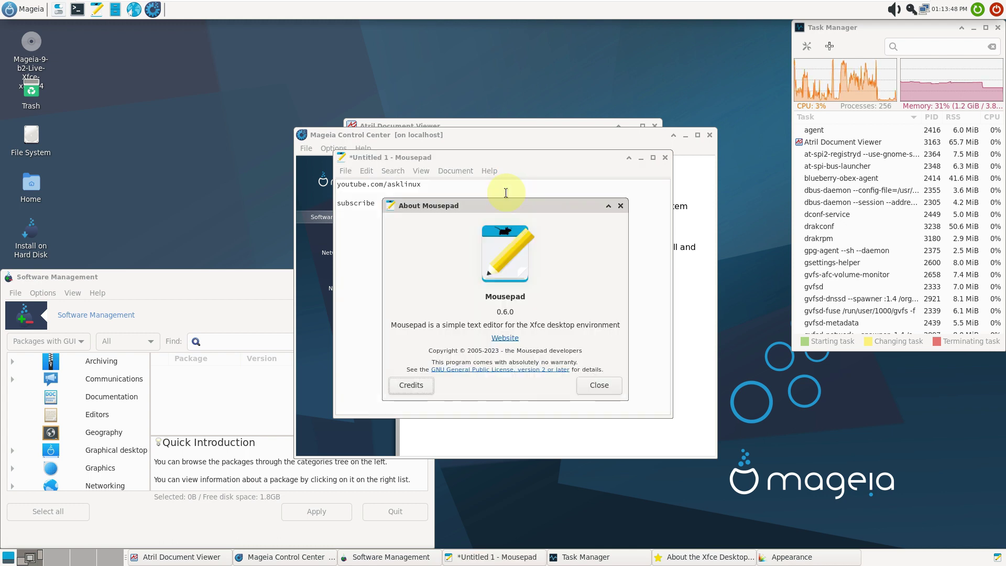
click(621, 206)
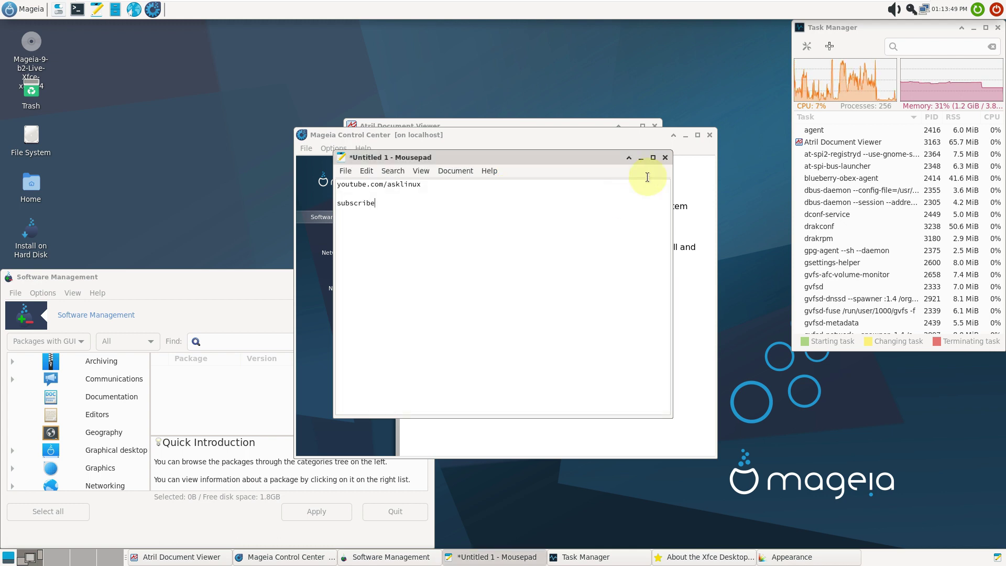
click(665, 158)
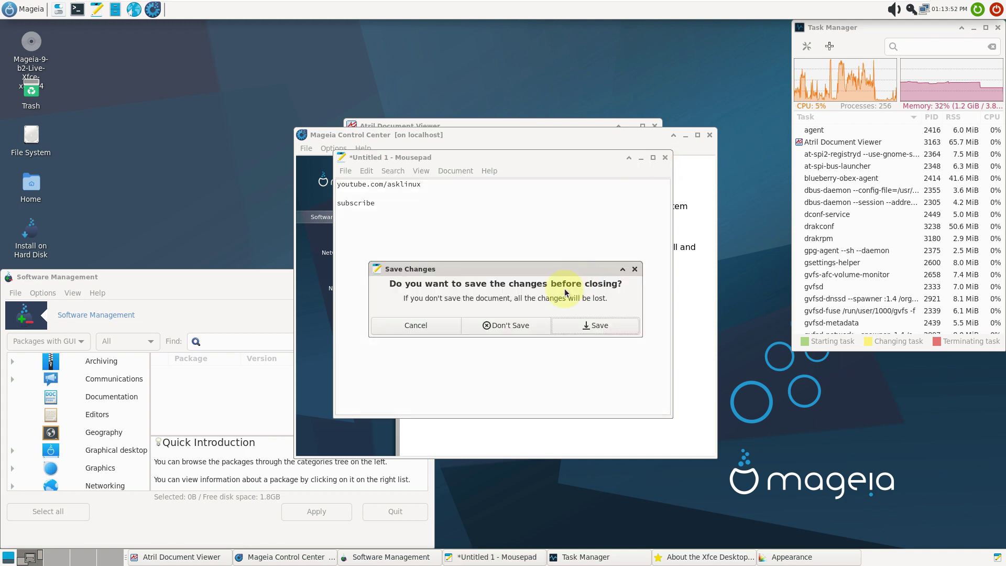
click(492, 330)
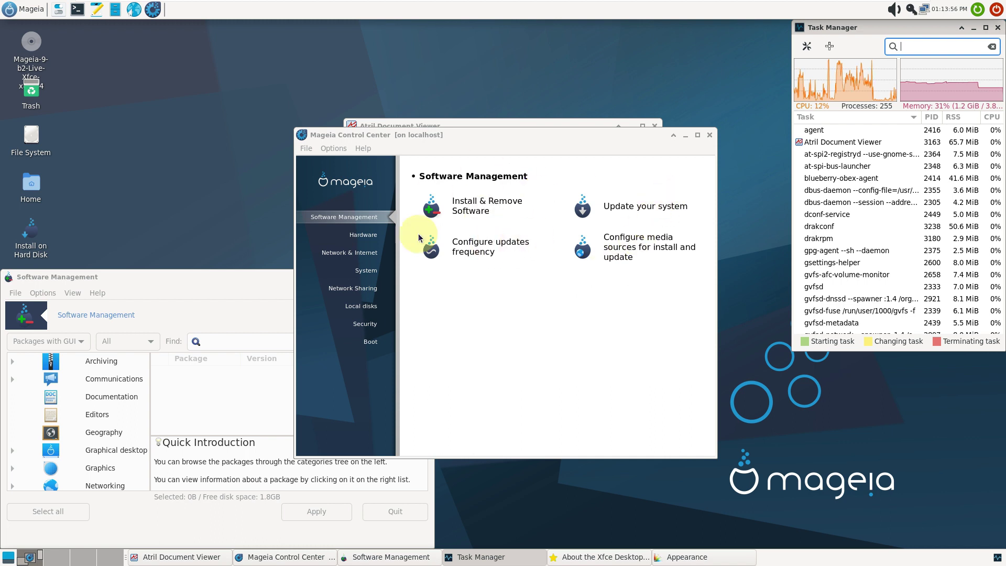
Bring Atril Document Viewer forward, check its version information, and close the viewer
click(491, 126)
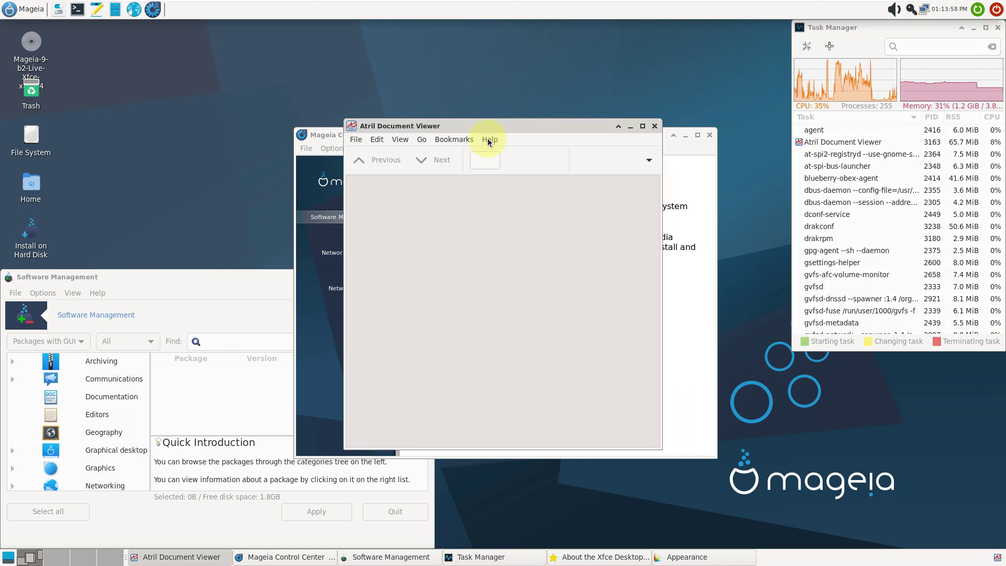
click(489, 139)
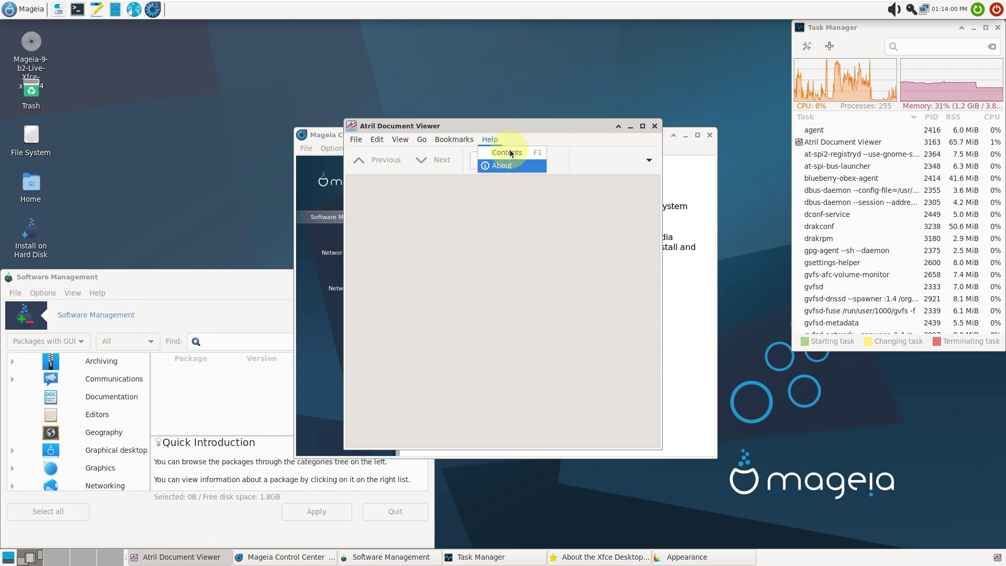
click(506, 167)
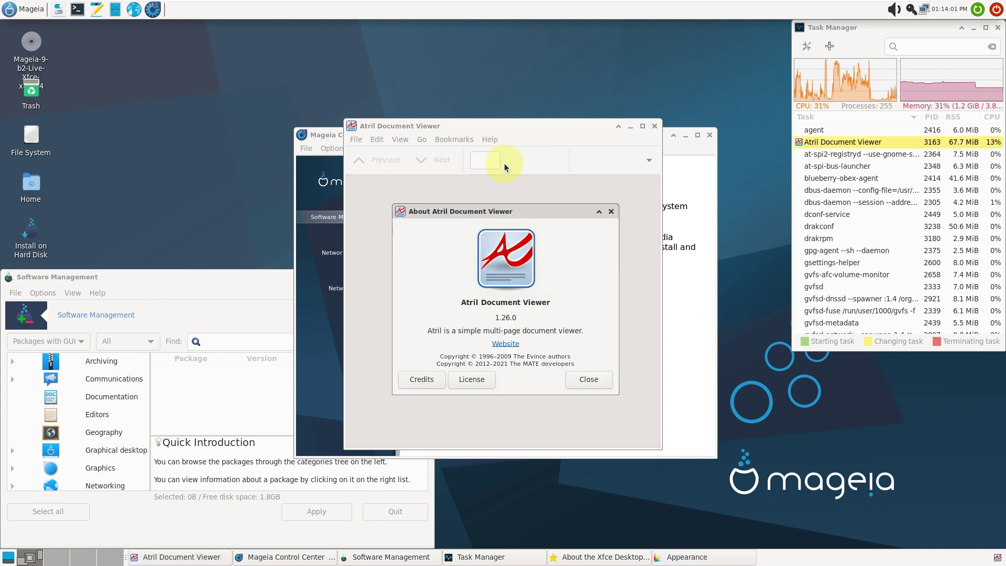
click(611, 212)
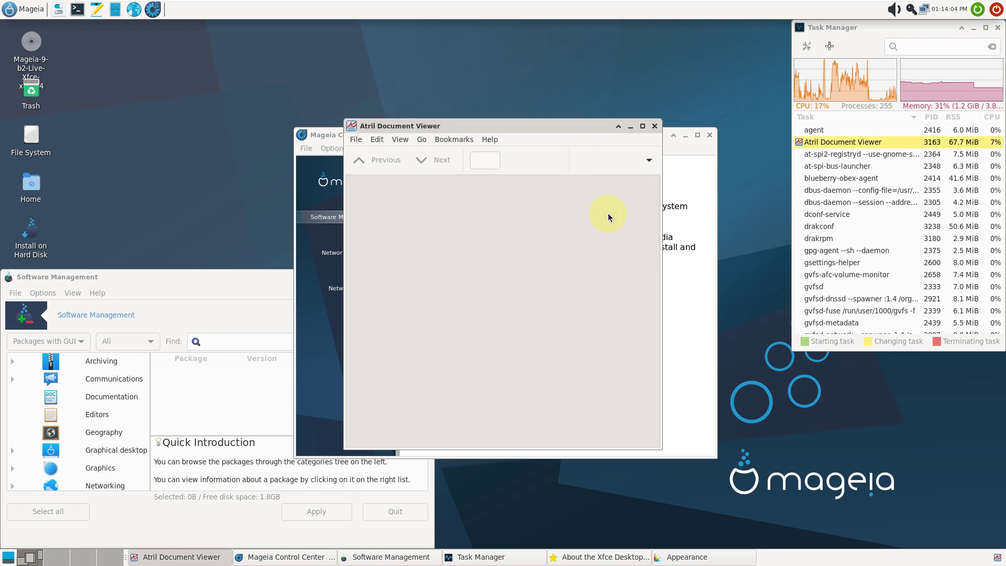
click(655, 126)
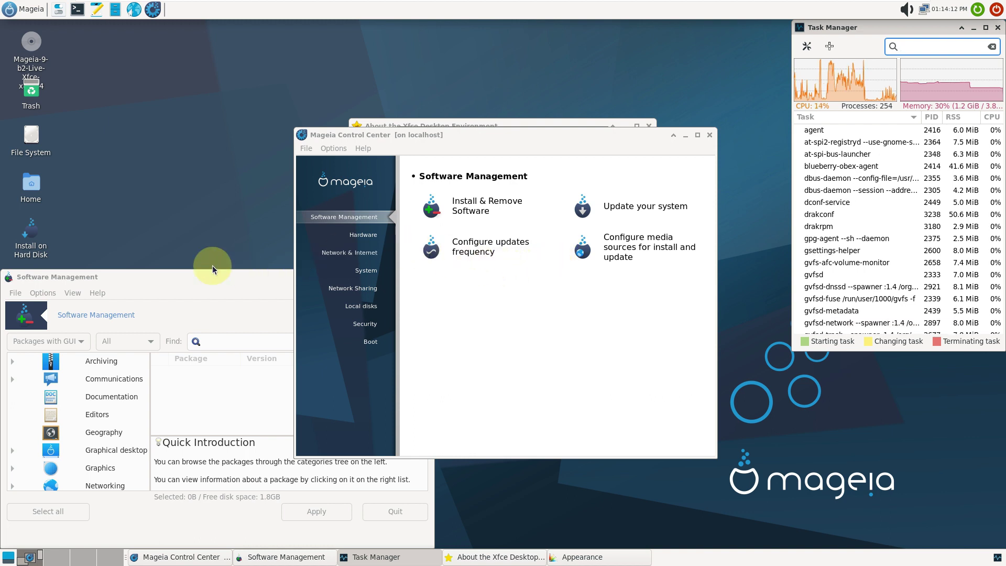
Move the Software Management window to the upper middle of the desktop and check the Rpmdrake version information
click(206, 294)
drag(218, 287, 457, 72)
click(334, 82)
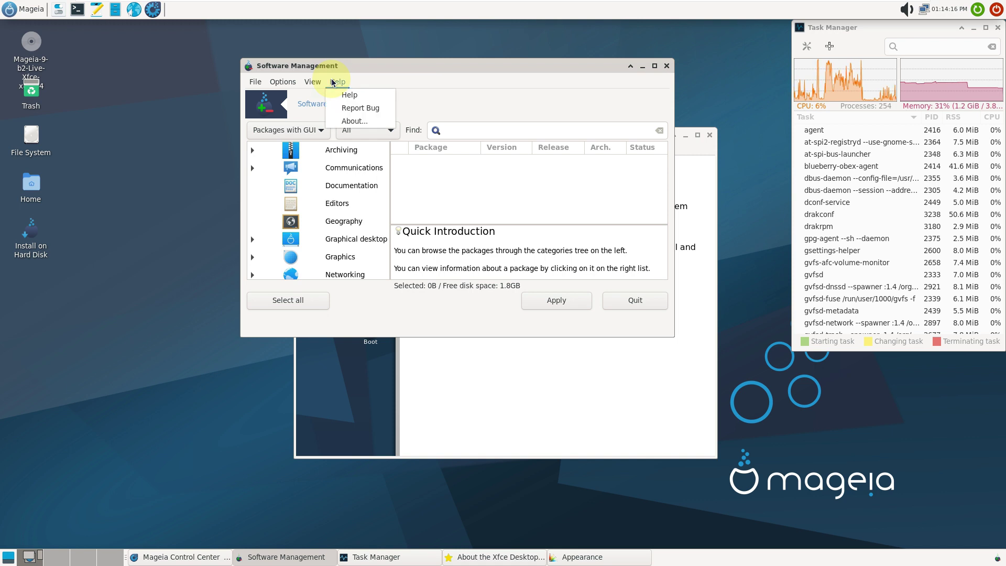
click(355, 121)
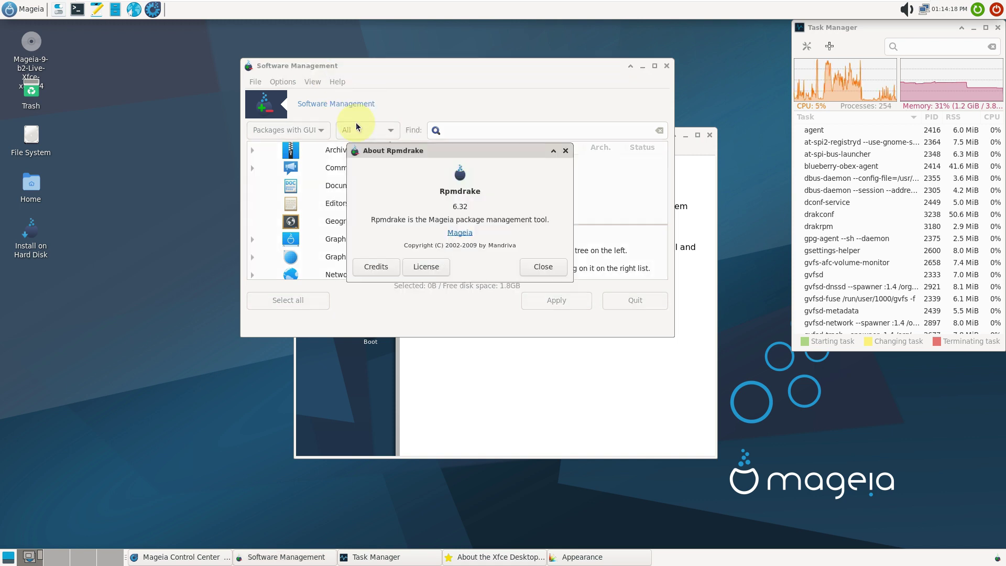
click(544, 268)
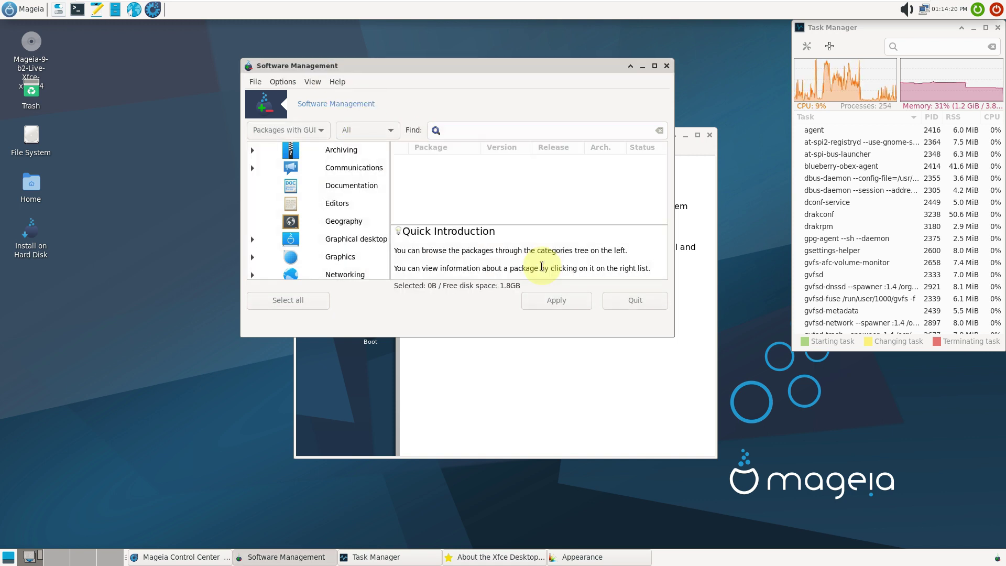
Maximize Software Management and examine the Graphics packages under Viewers and Editors and Converters
click(654, 66)
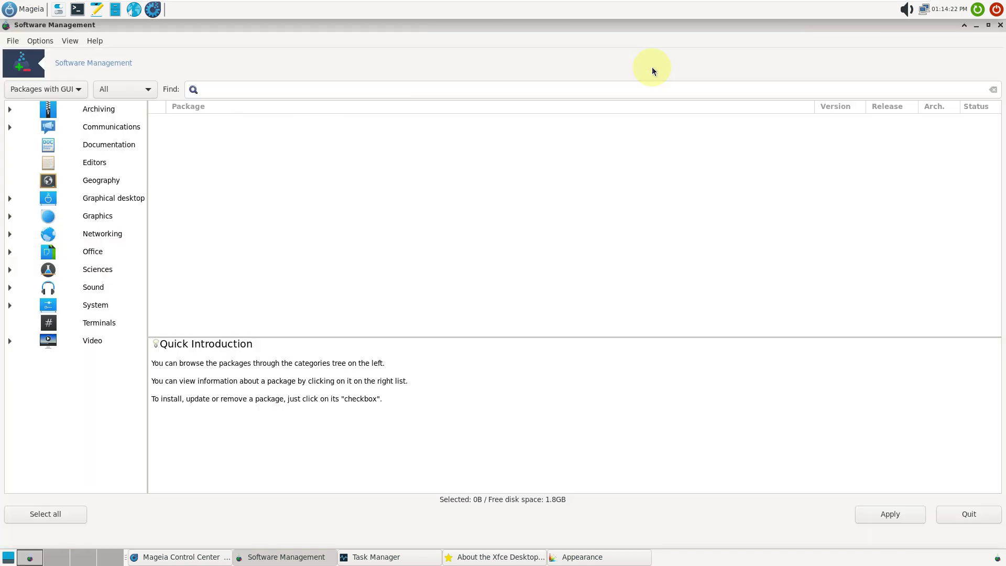
click(95, 204)
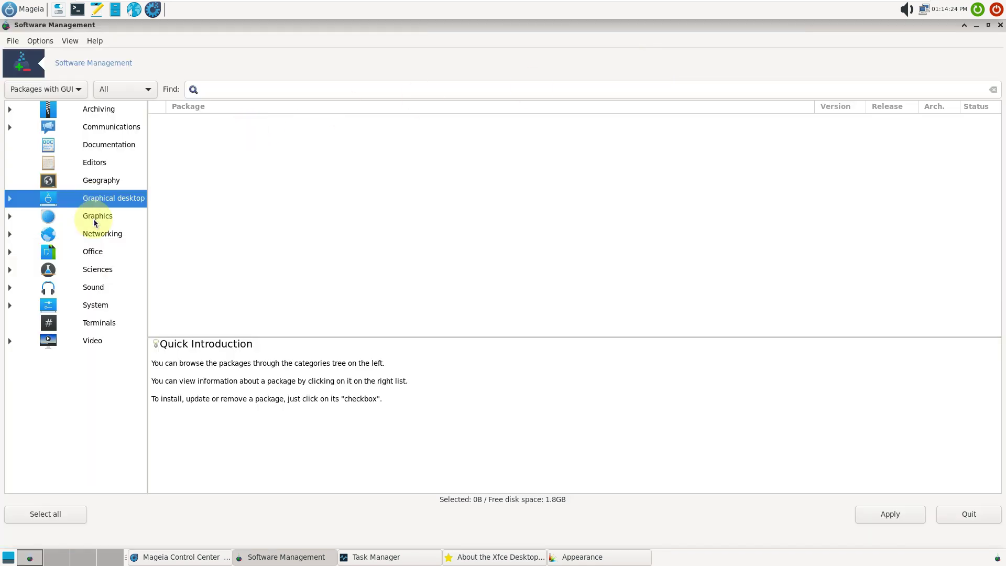
click(93, 217)
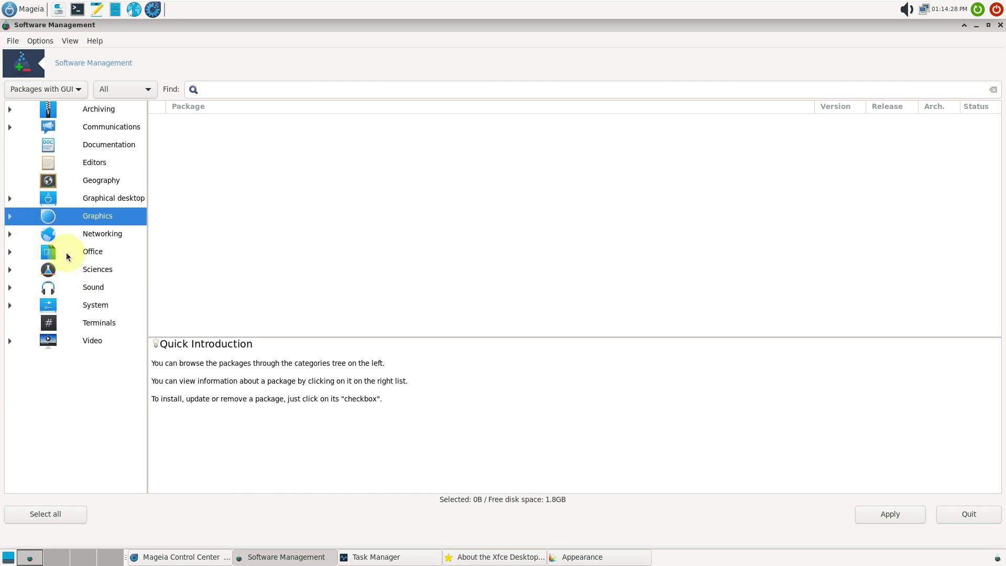
click(10, 216)
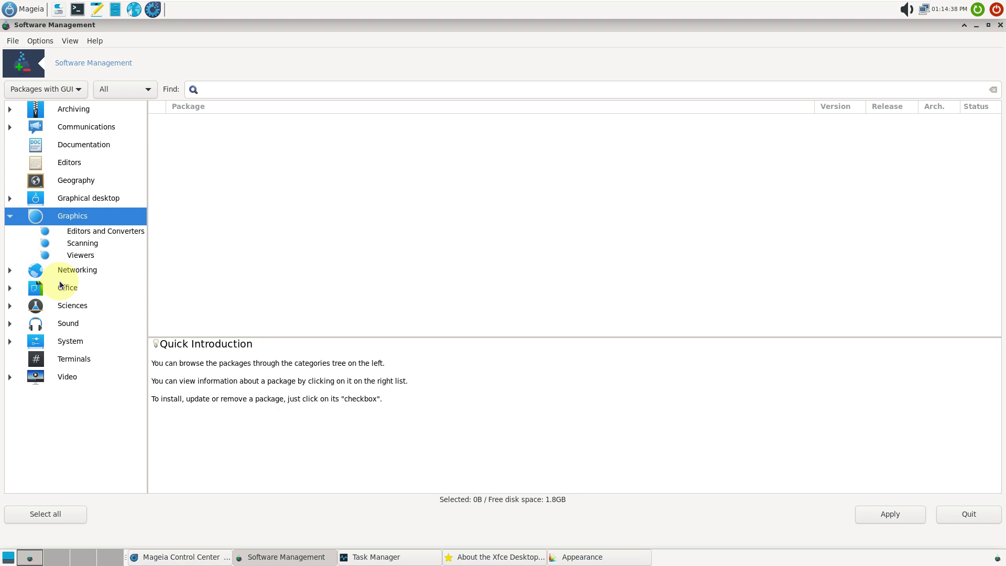
click(92, 248)
click(91, 257)
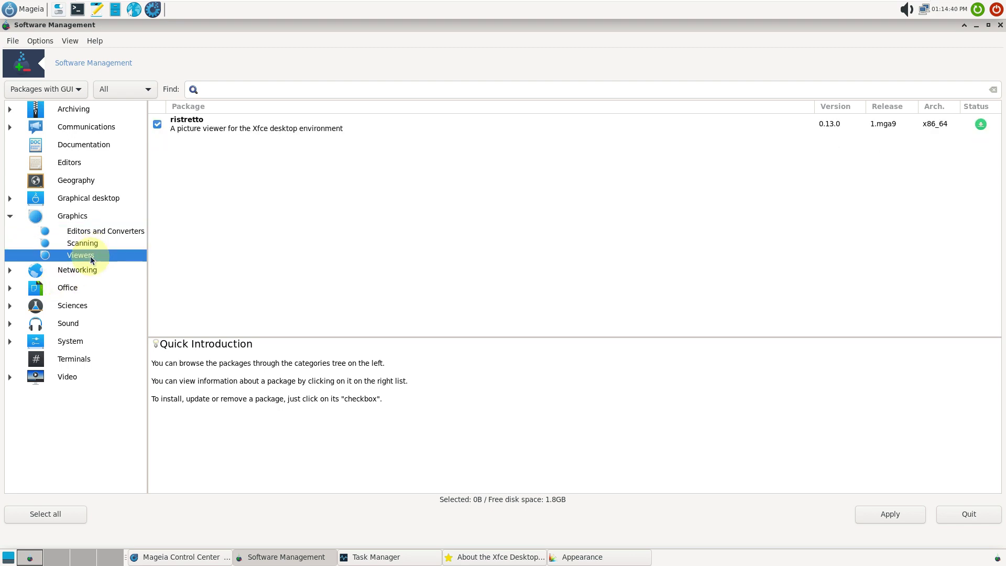
click(119, 231)
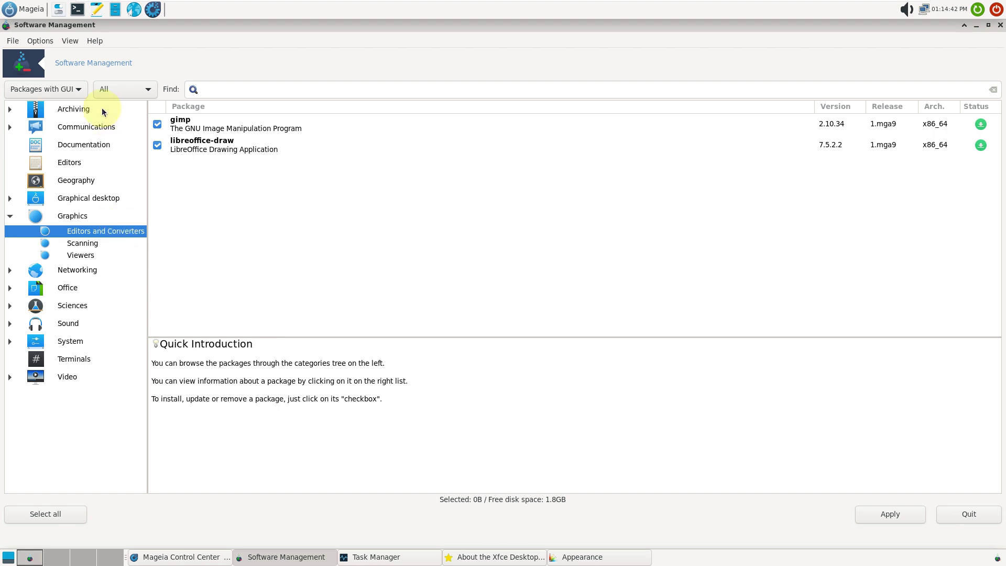
Browse the packages under Archiving > Compression, Documentation, Editors and Geography, expanding the Communications category as well
click(10, 110)
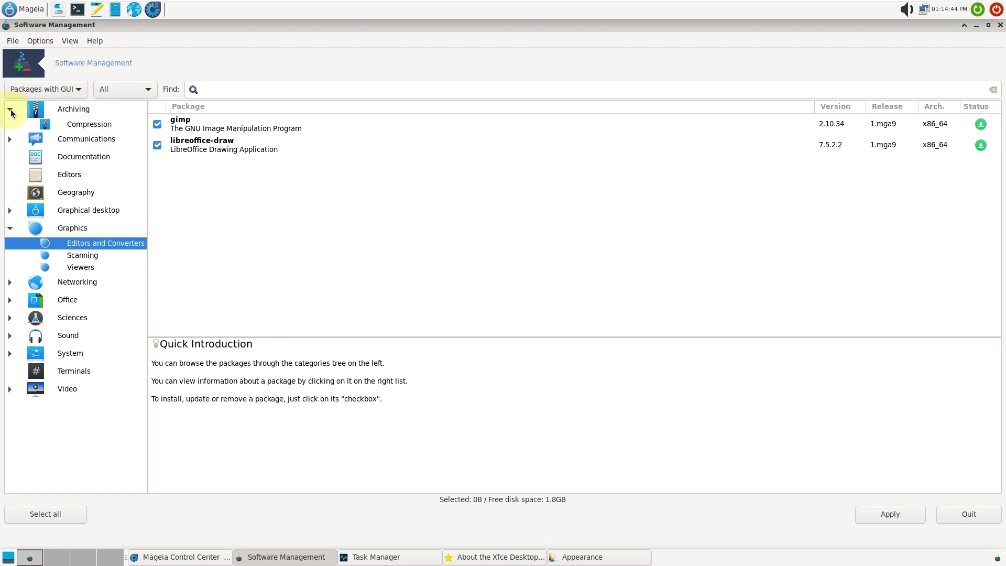
click(75, 125)
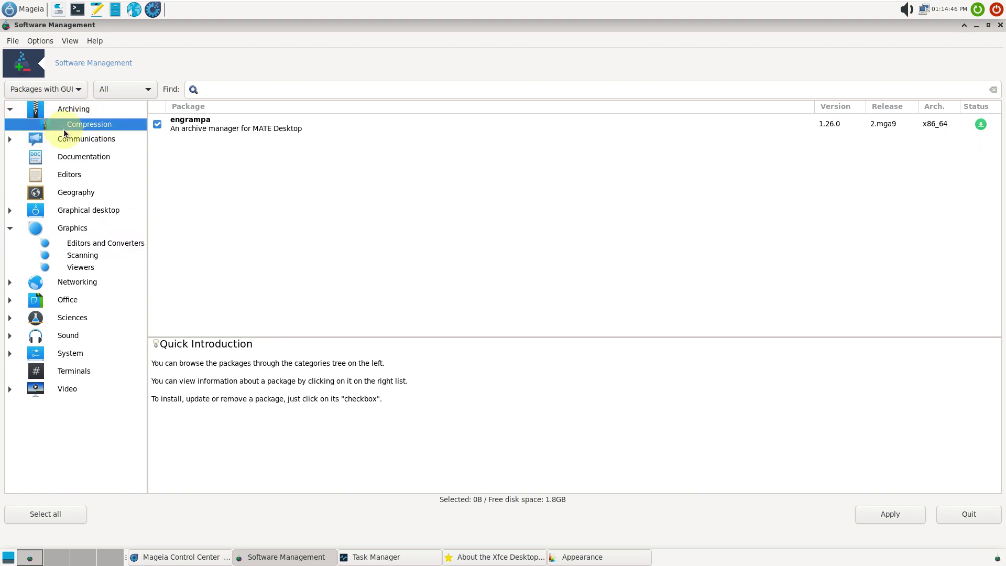
click(71, 140)
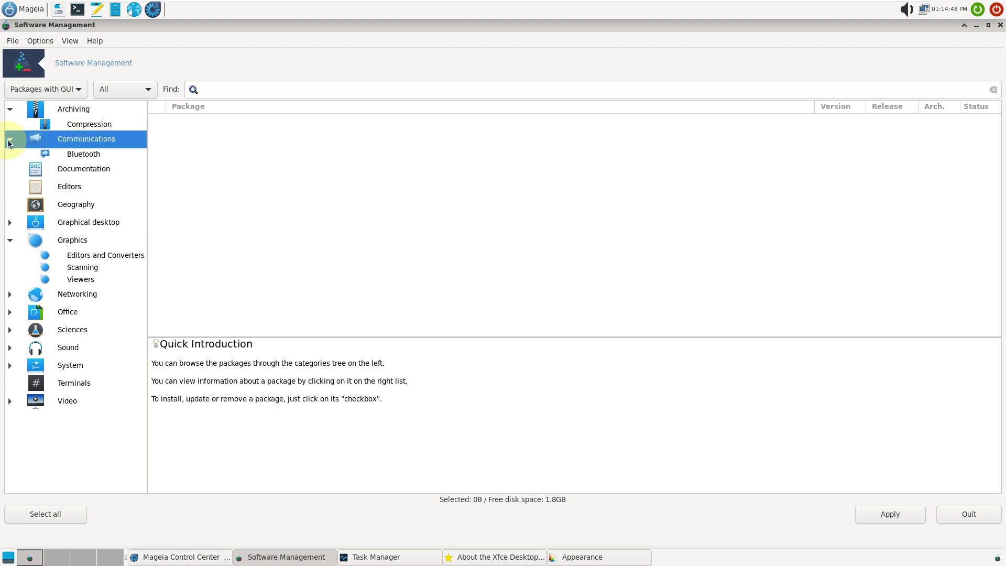
click(86, 167)
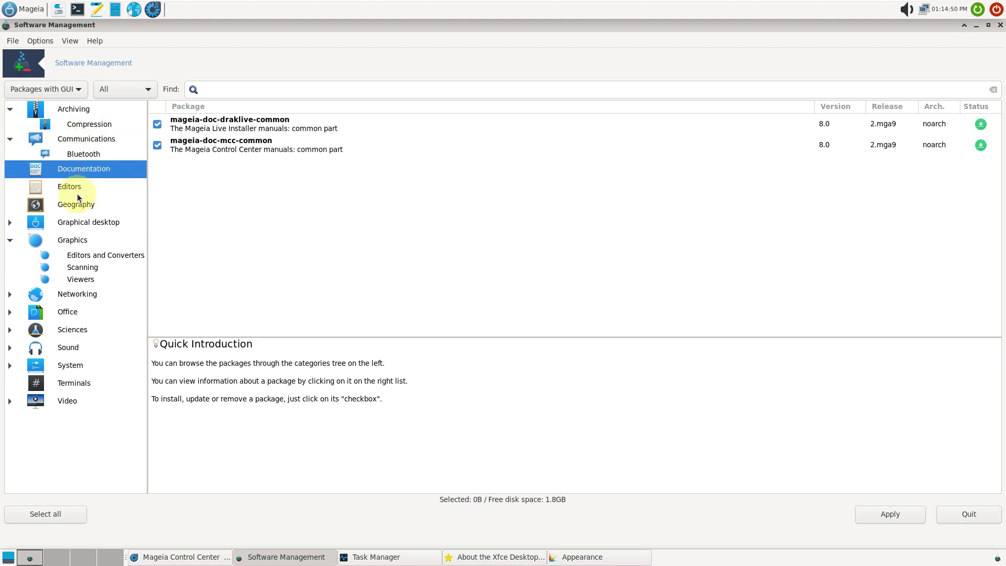
click(77, 193)
click(76, 206)
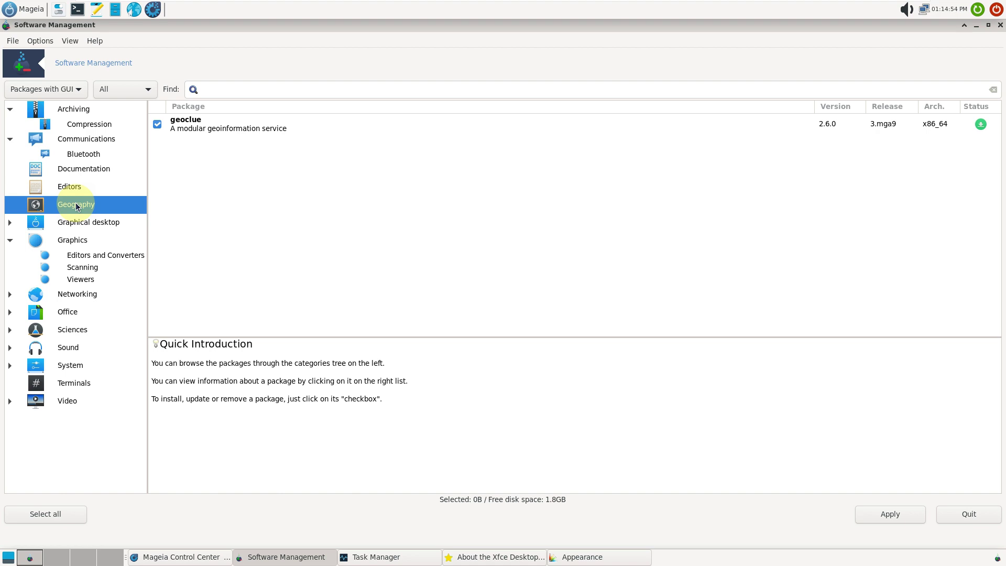
Expand the Graphical desktop category and examine its GNOME, Icewm, MATE, Other and Xfce packages, ending back on Graphics
click(76, 222)
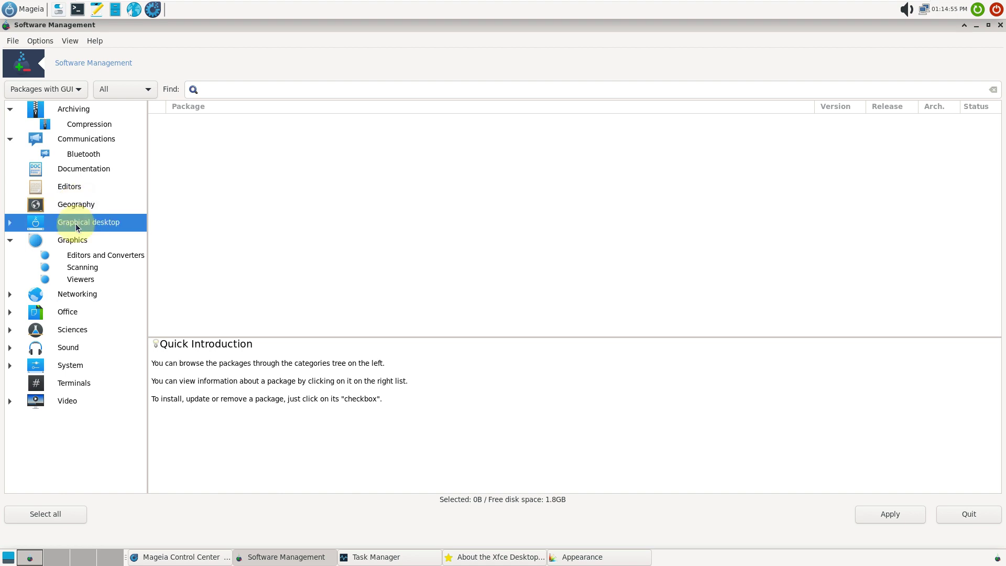
click(10, 226)
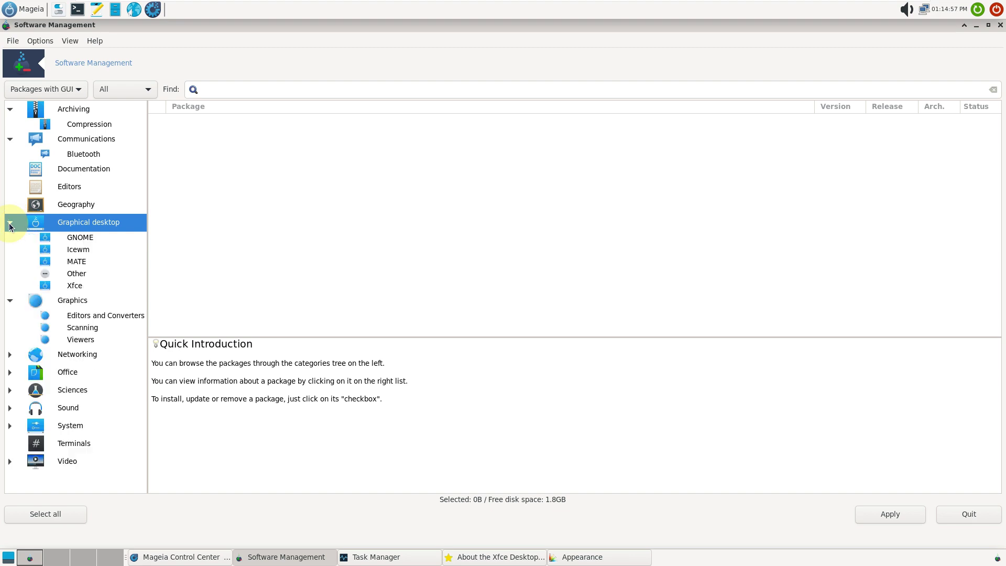
click(78, 239)
click(78, 251)
click(78, 263)
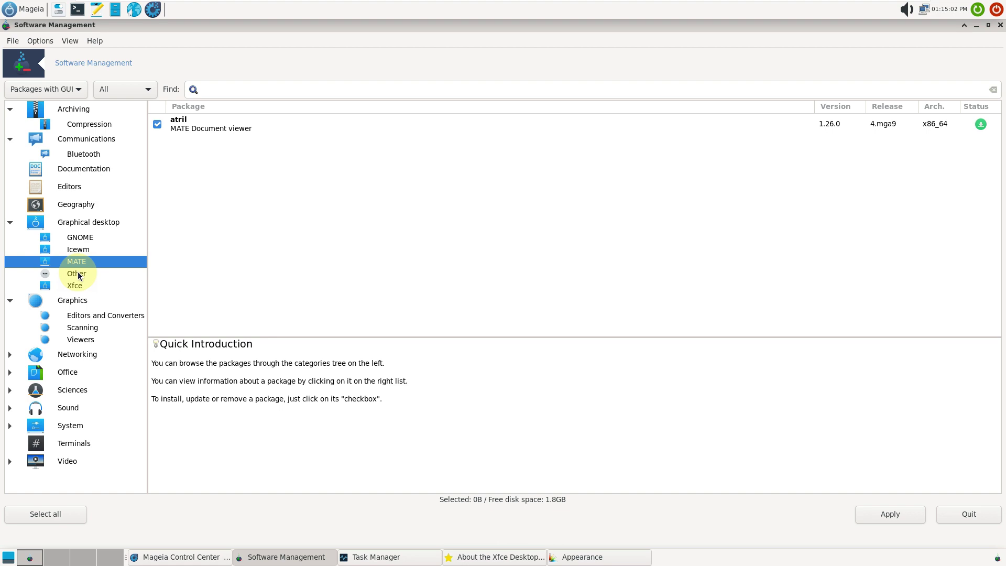
click(79, 277)
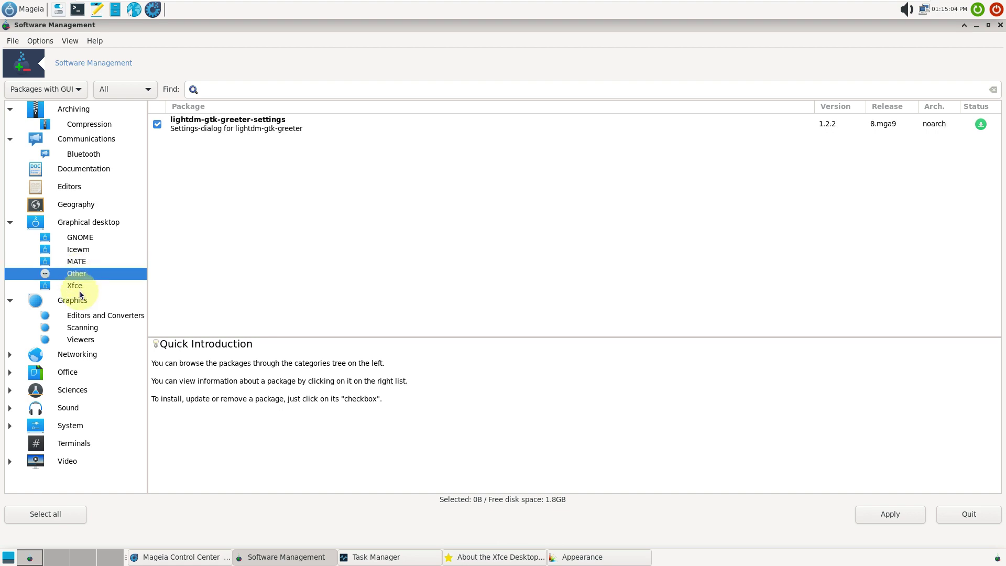
click(79, 290)
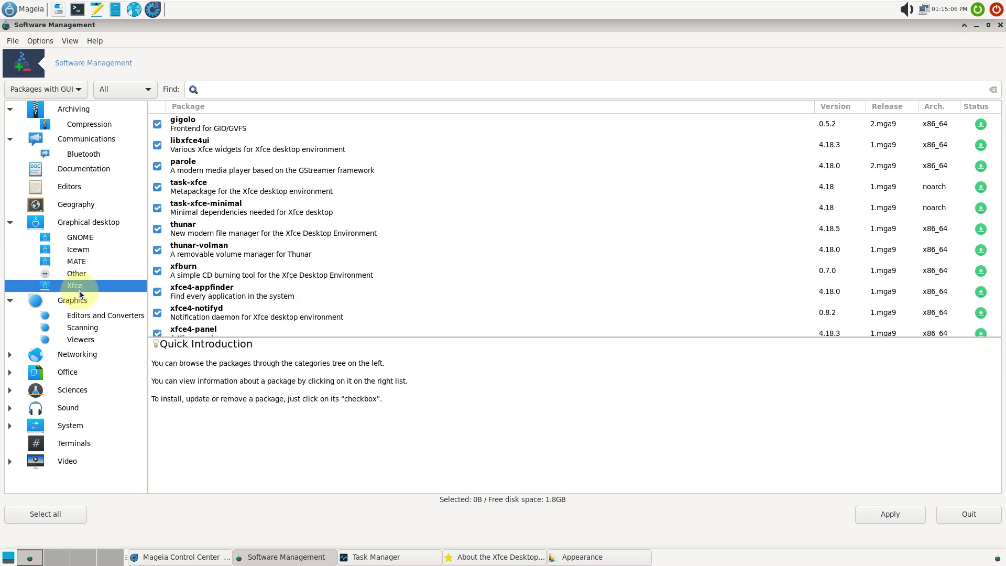
click(79, 310)
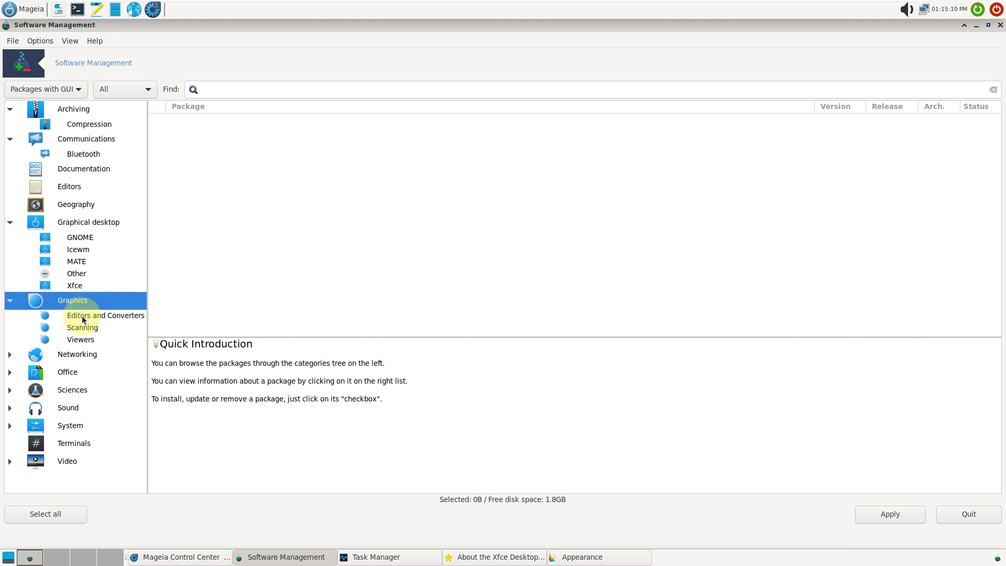
Examine the Graphics packages under Editors and Converters, Scanning and Viewers
click(88, 321)
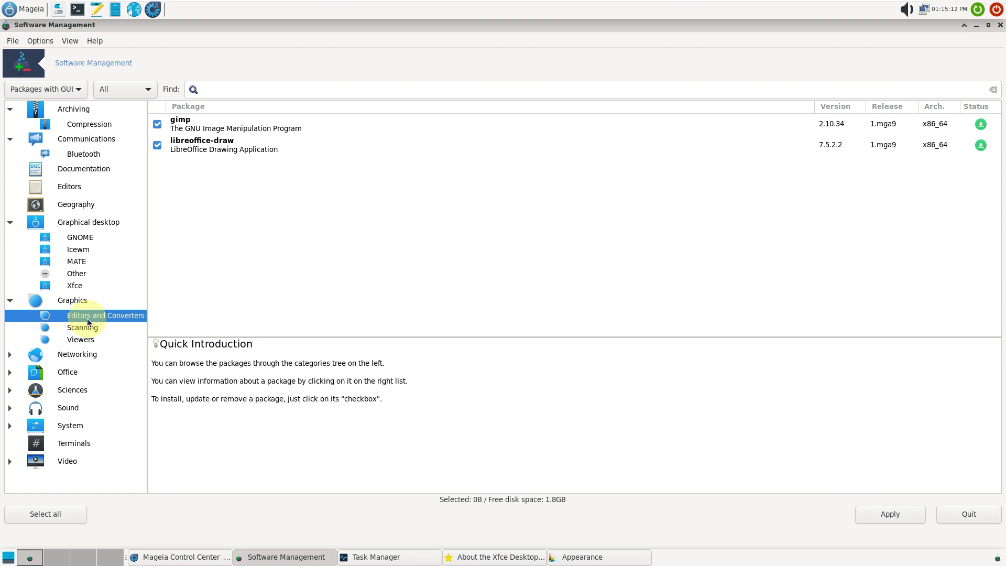
click(92, 331)
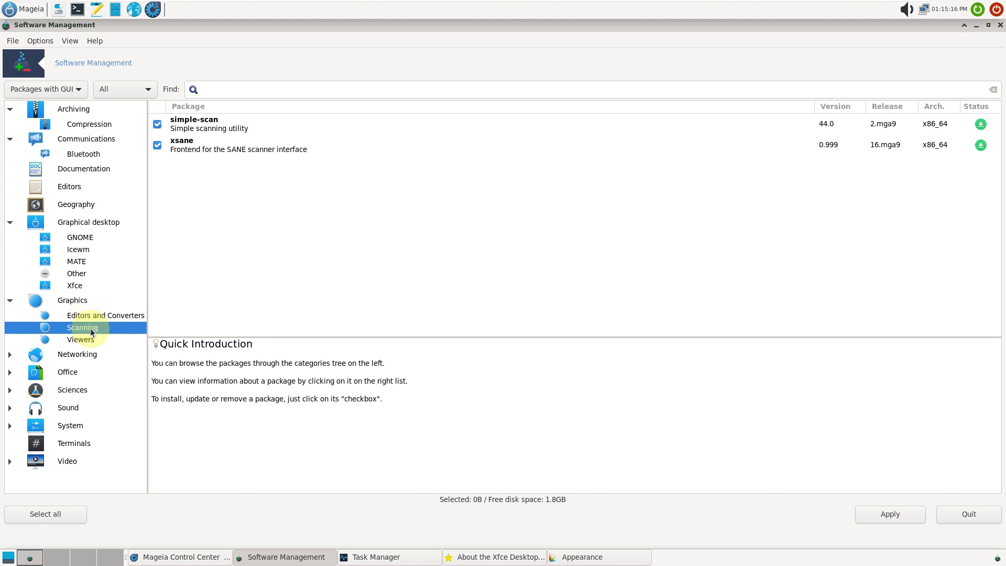
click(92, 338)
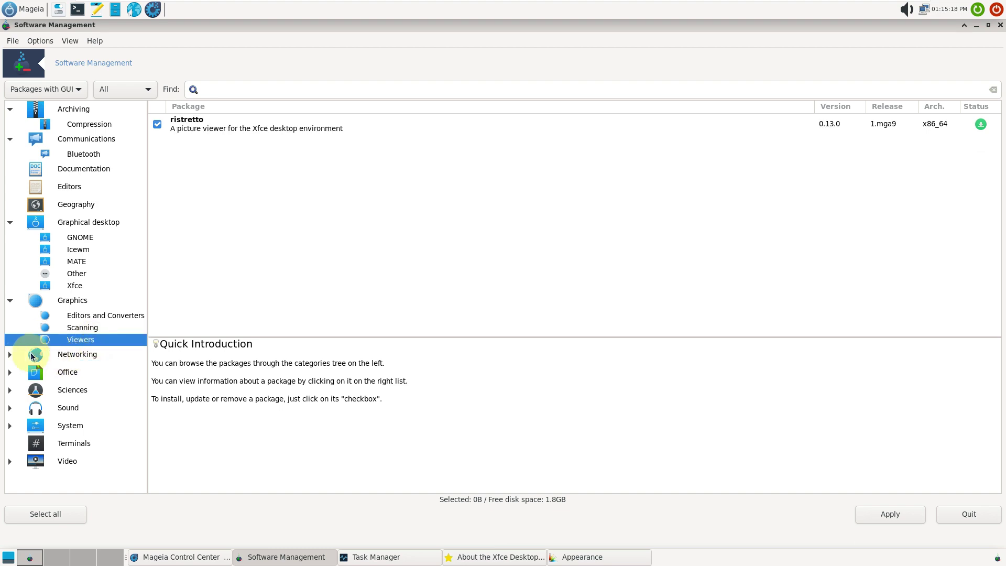
Expand the Networking category and examine its File transfer, Instant messaging, IRC, Mail and WWW packages
click(10, 355)
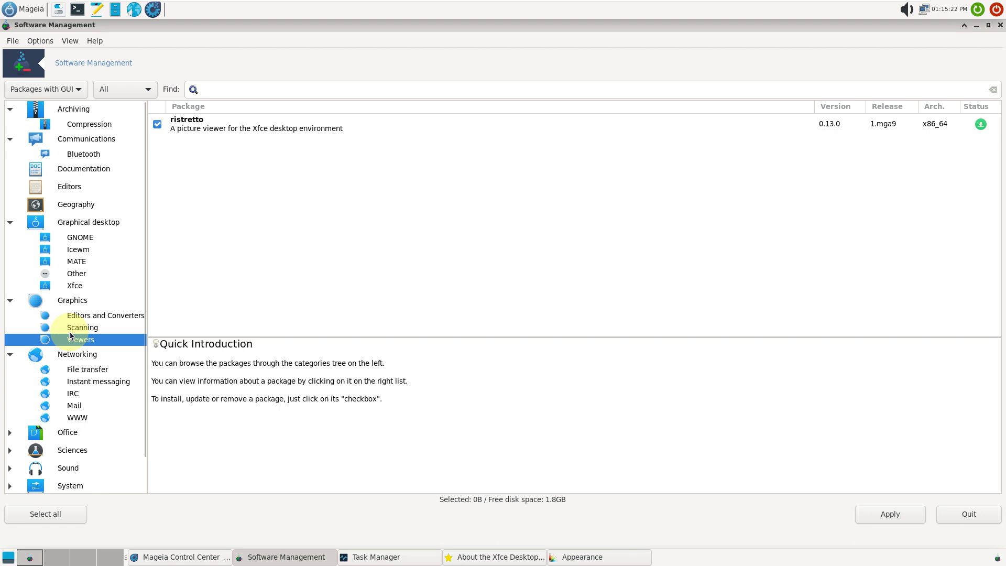
click(83, 356)
click(86, 371)
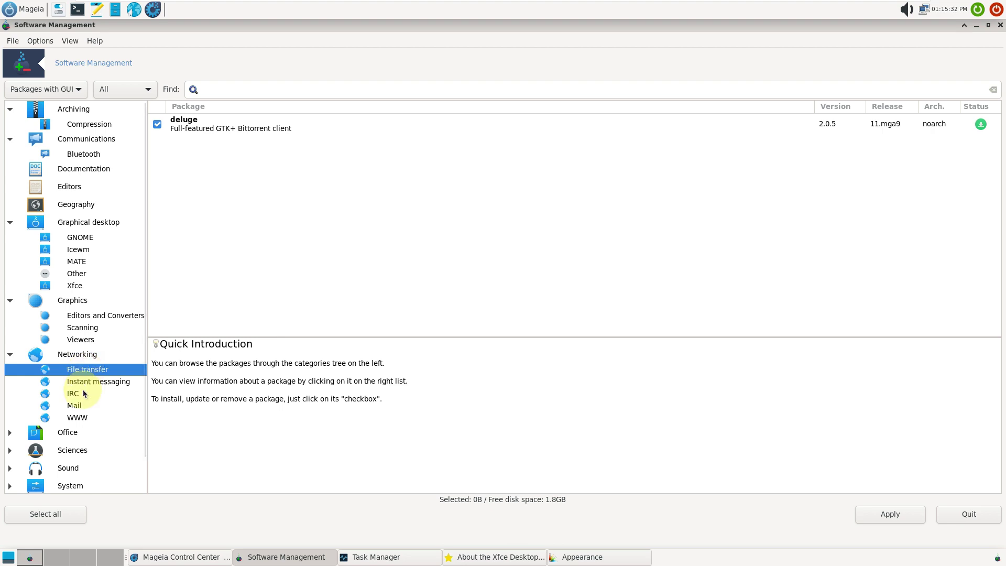
click(88, 385)
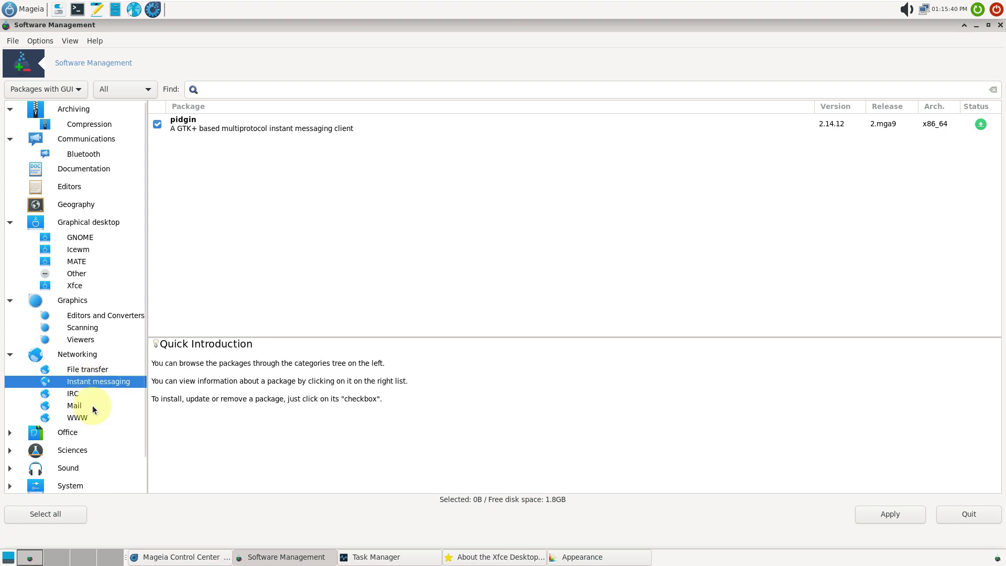
click(89, 397)
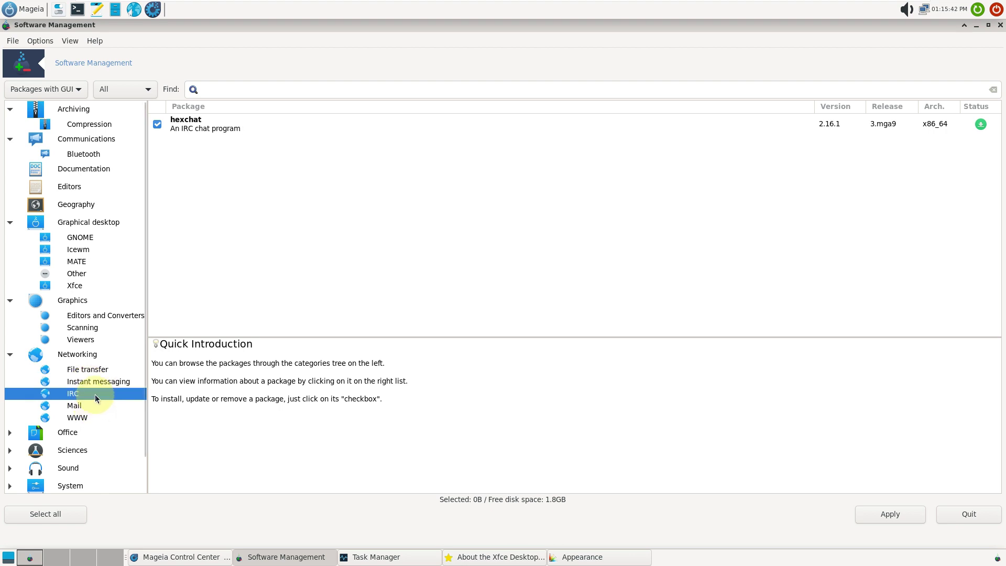
click(98, 407)
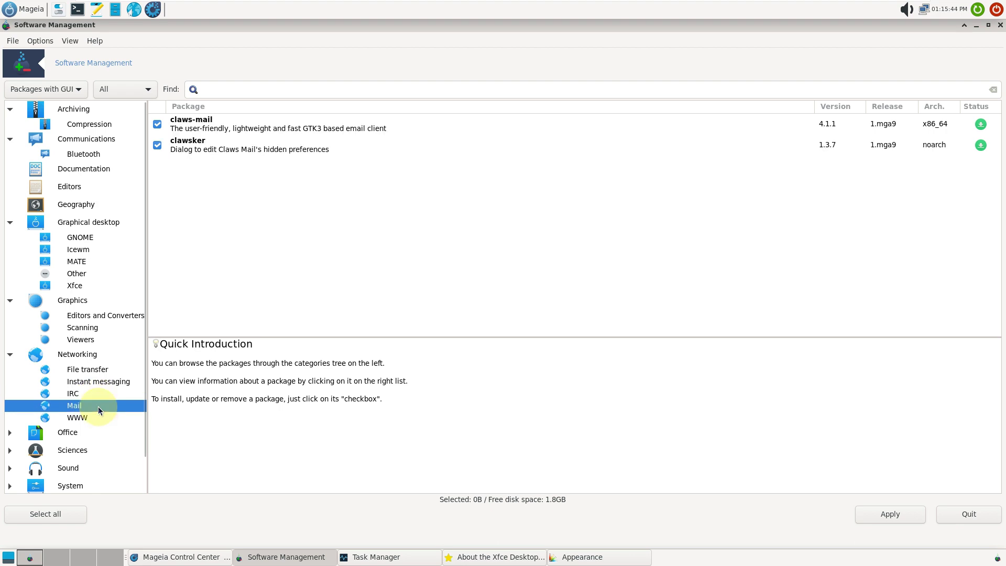
click(100, 419)
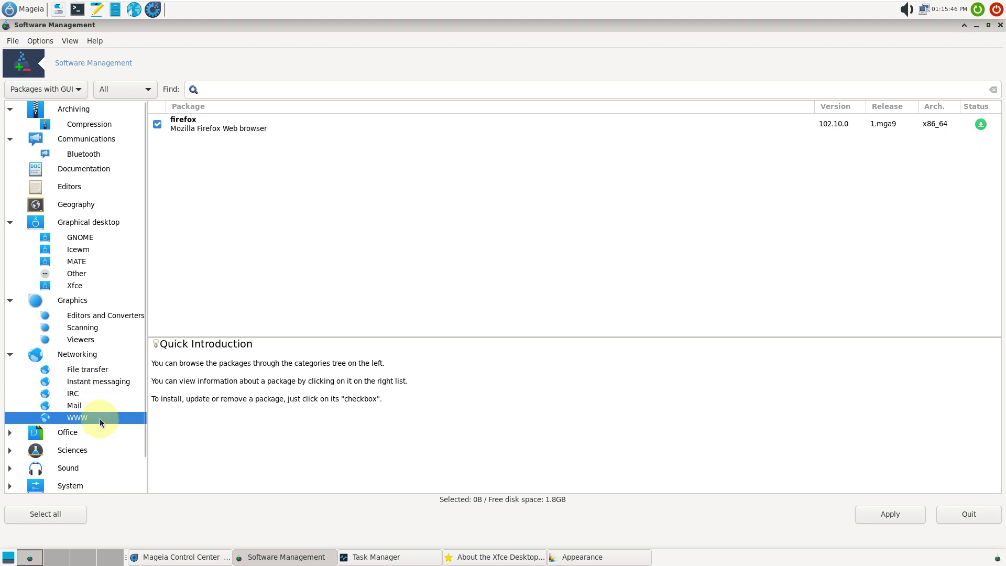
Expand the Office category and examine its Spreadsheet, Utilities and Word processor packages
scroll(100, 419, down, 1)
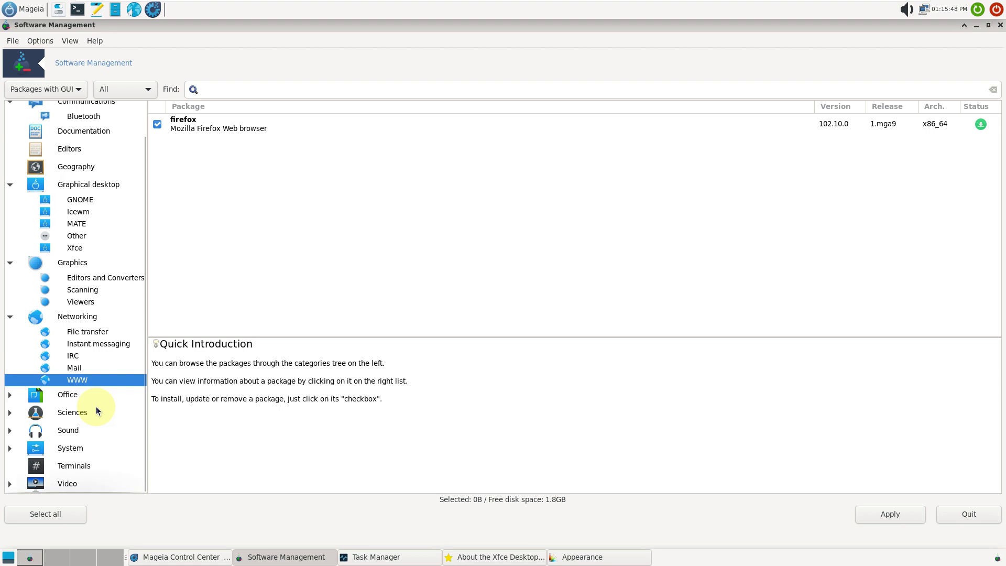
click(75, 394)
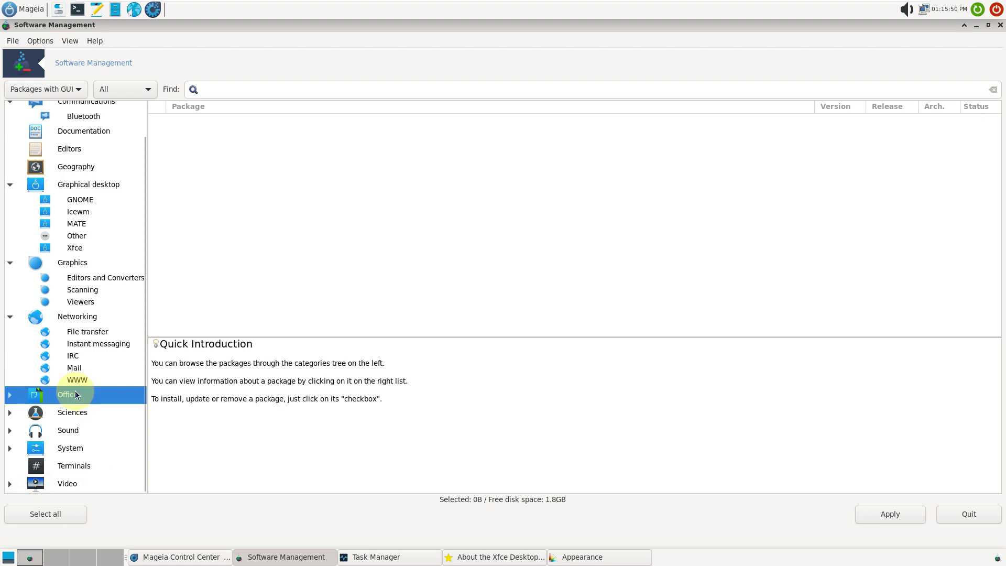
click(11, 399)
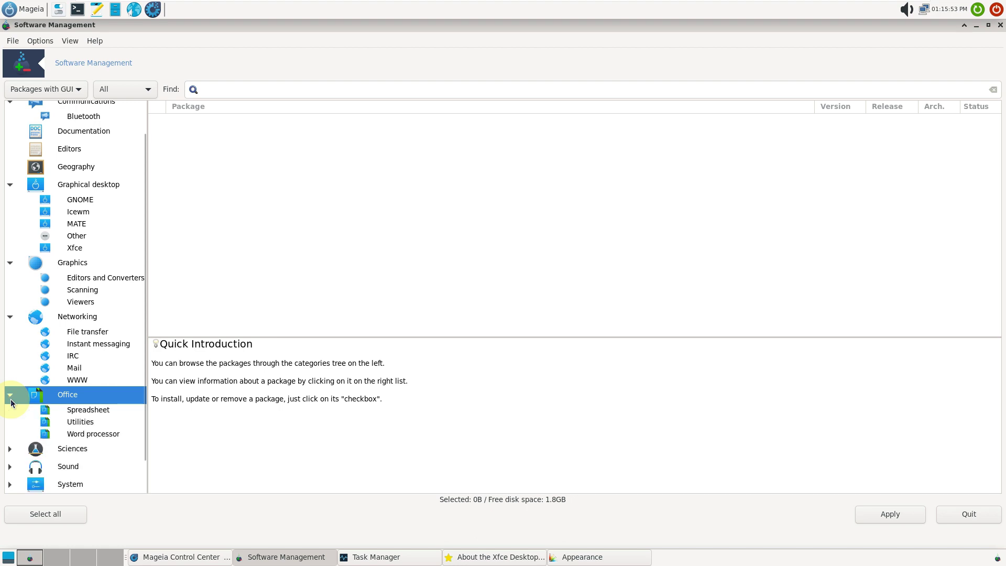
click(66, 413)
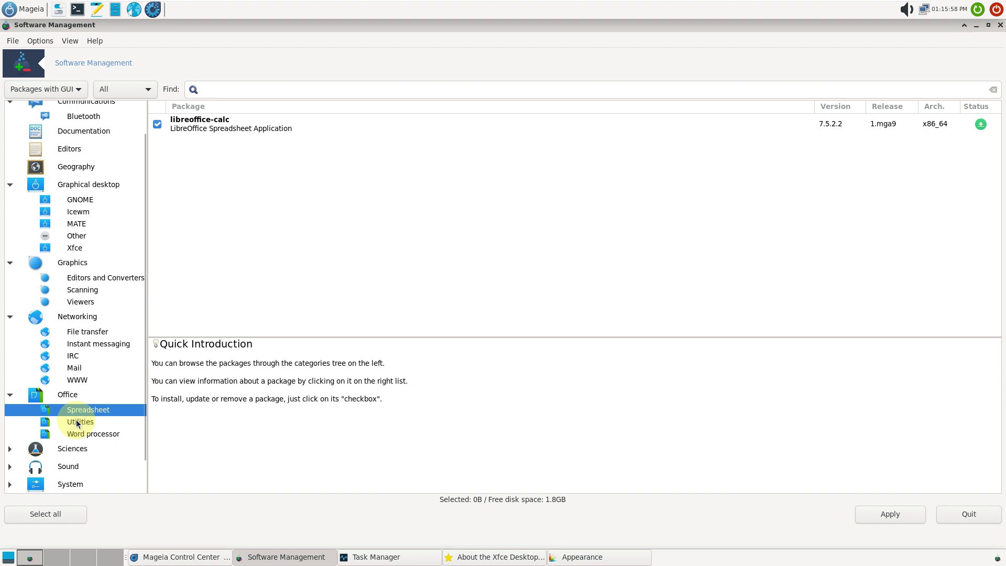
click(85, 424)
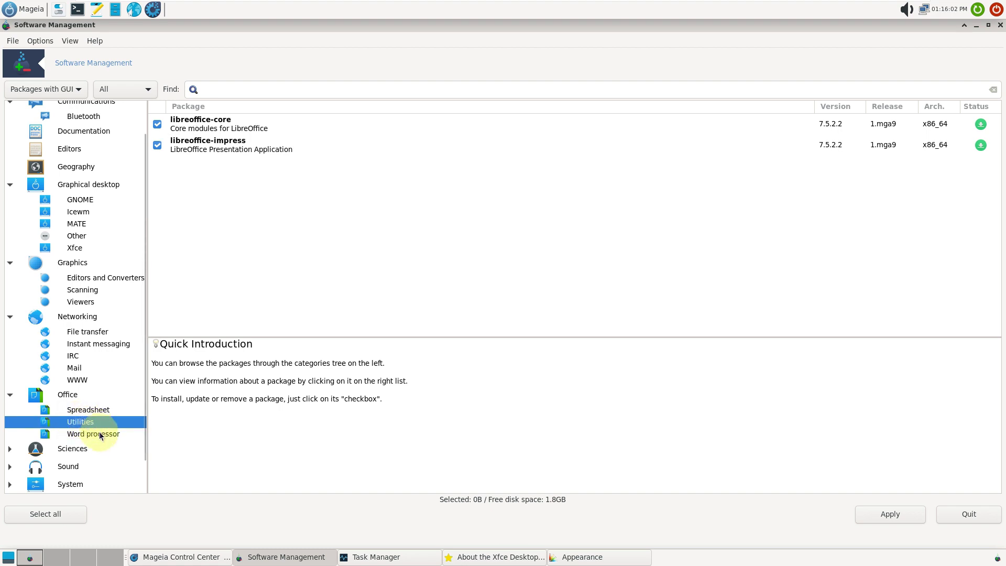
click(101, 436)
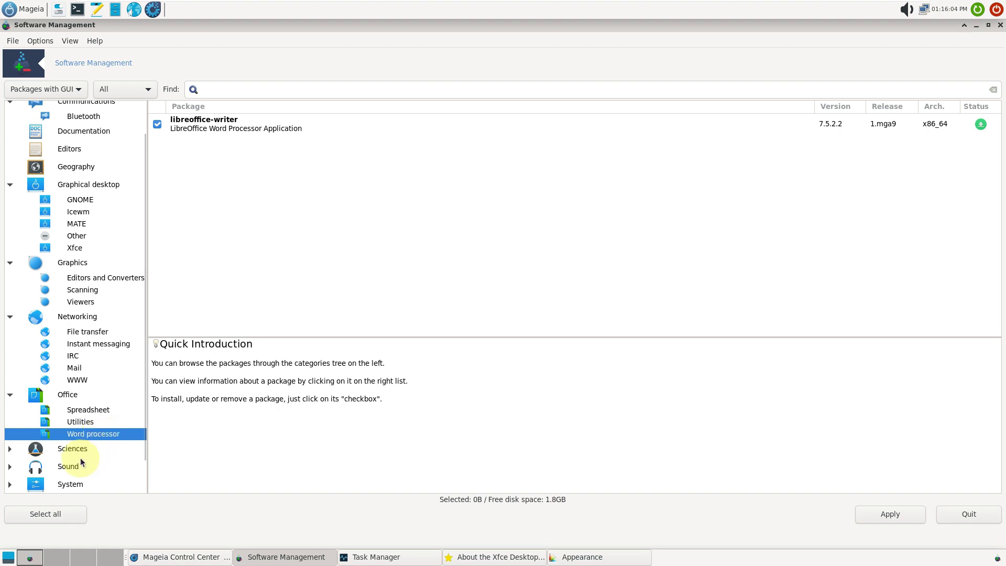
Expand the Sciences category and examine its Mathematics packages
click(83, 451)
scroll(86, 446, down, 1)
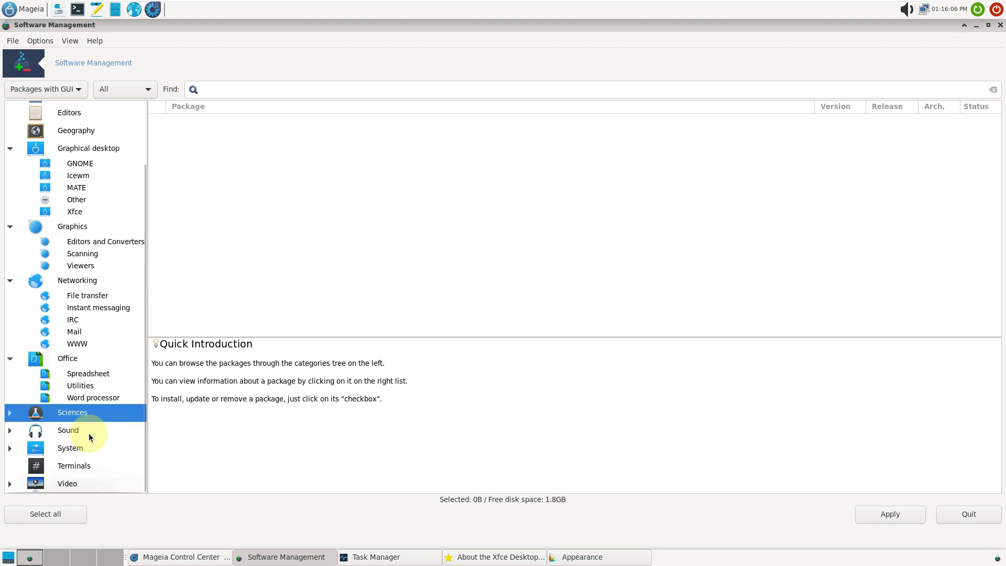
click(10, 413)
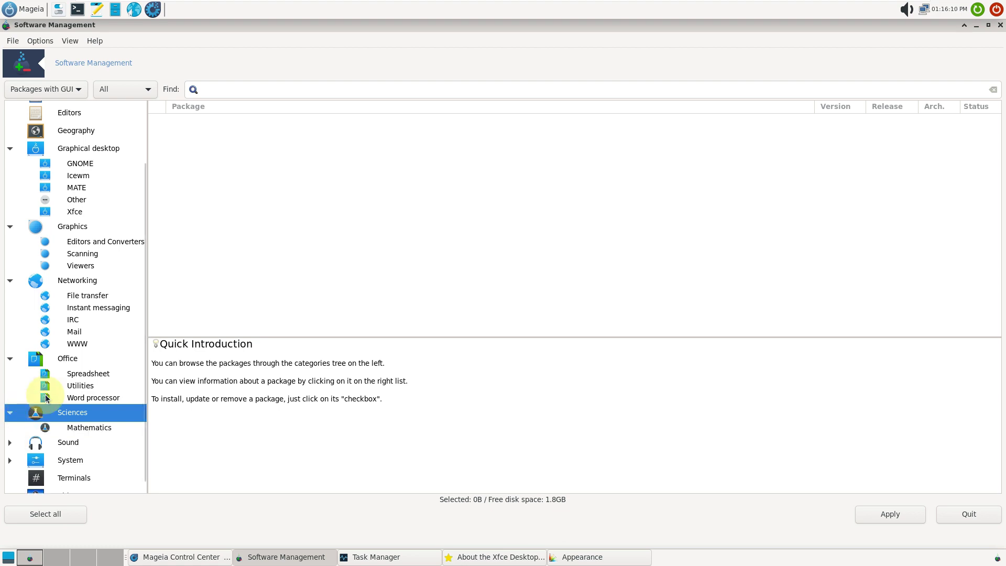
click(75, 430)
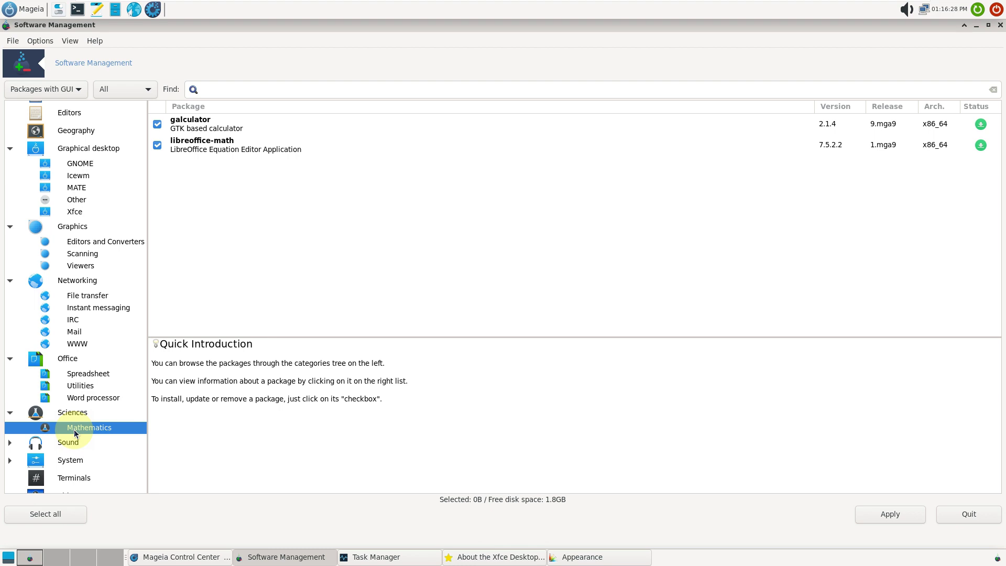
Expand the Sound category to view its subcategories
click(74, 458)
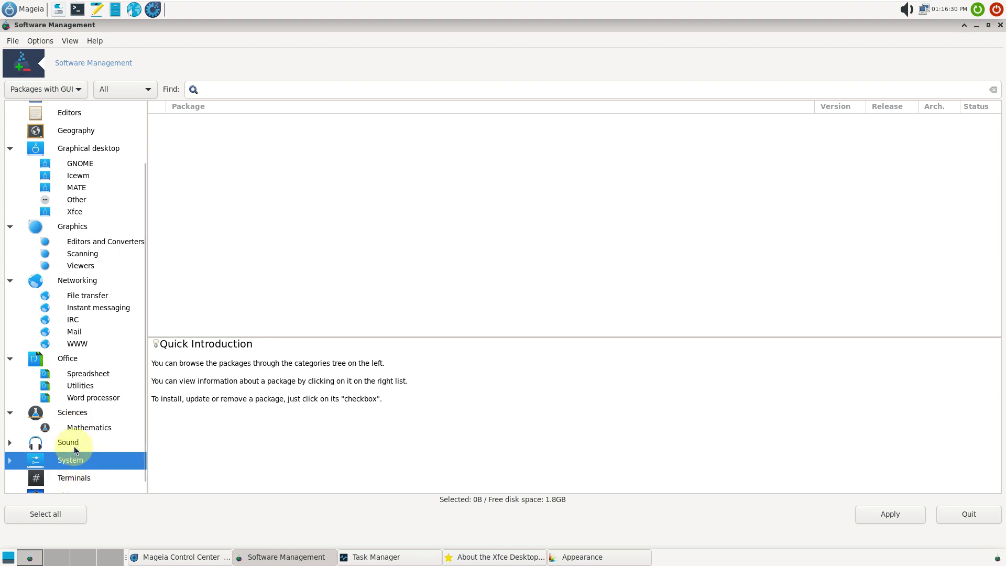
click(74, 449)
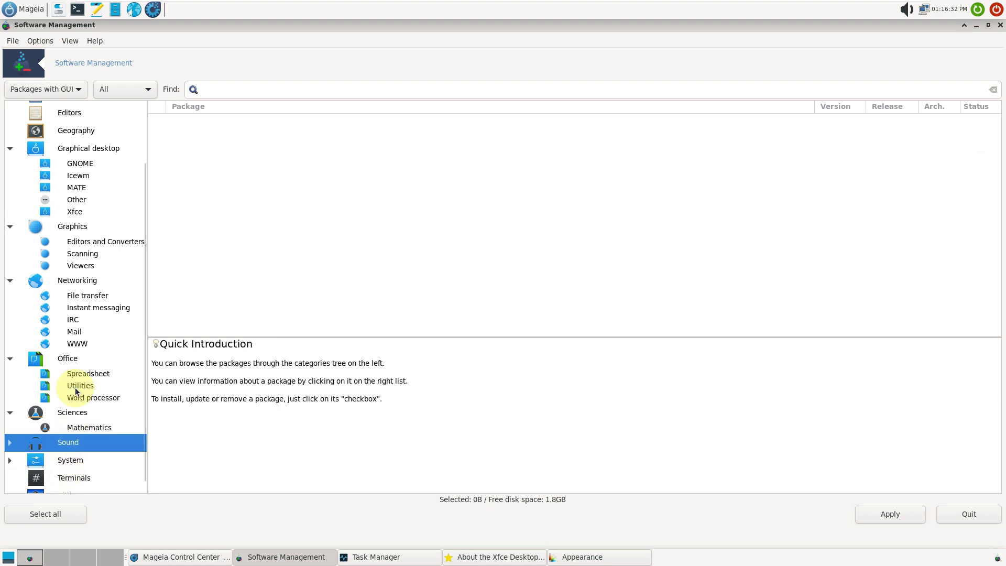
scroll(76, 390, down, 1)
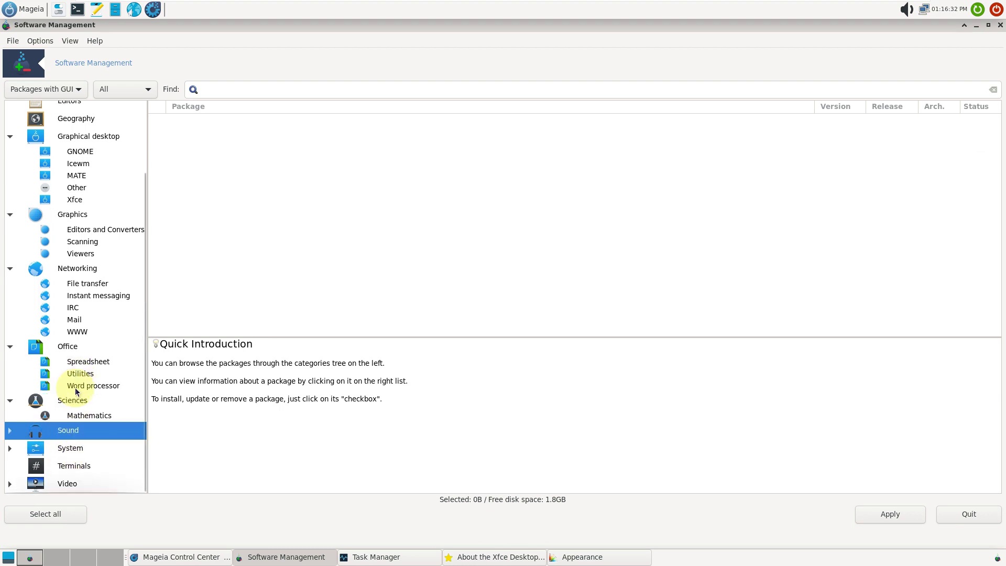
click(9, 435)
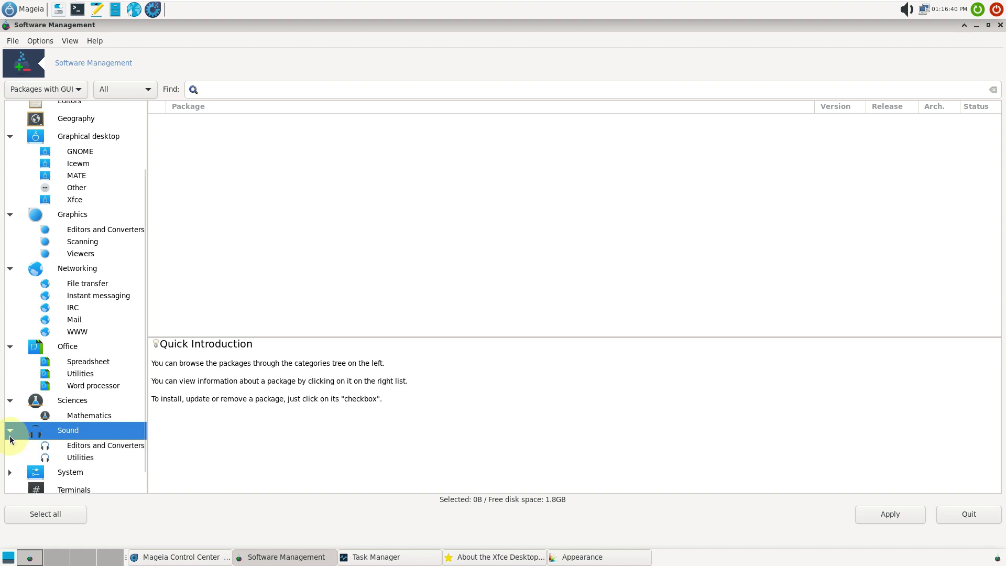
scroll(50, 390, down, 1)
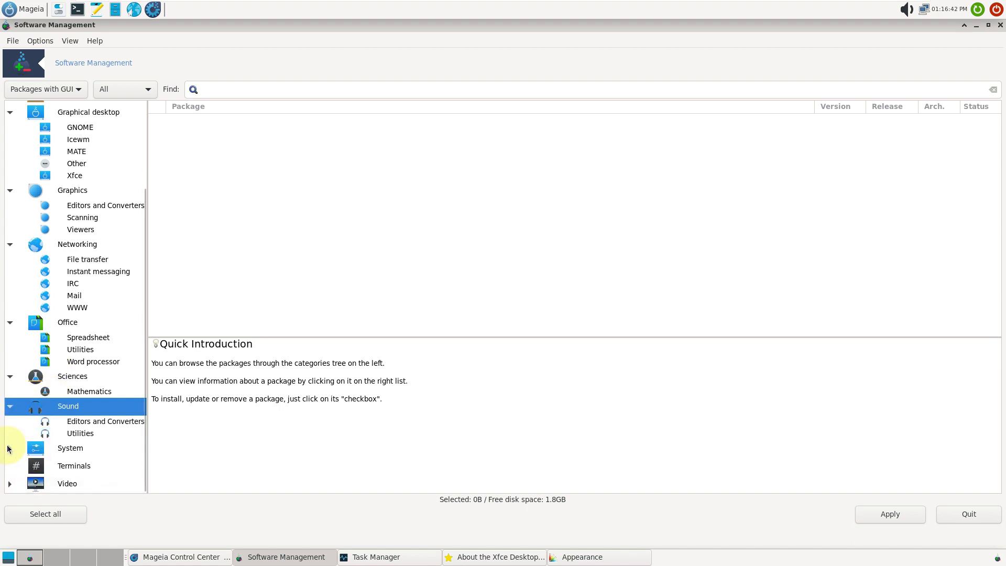
Expand the System category and browse its subcategories from Base and Configuration through Kernel and hardware, Networking, Packaging, Printing and X11
click(9, 451)
scroll(45, 427, down, 3)
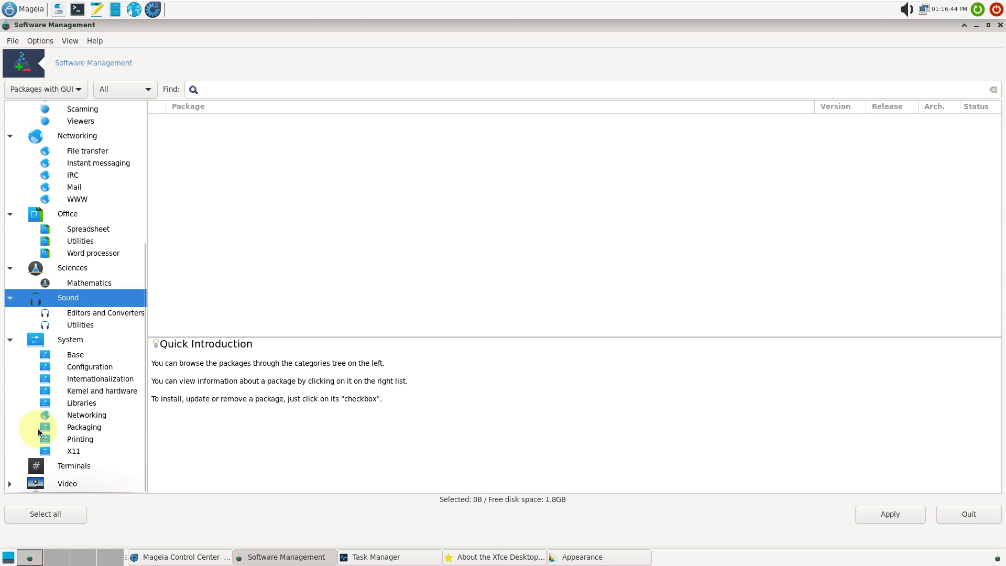
click(74, 366)
click(76, 355)
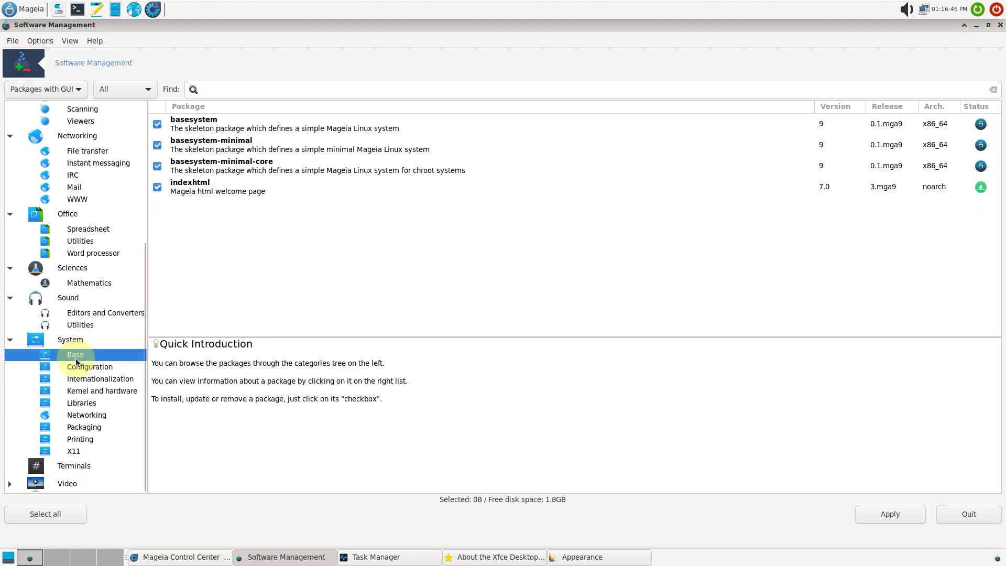
click(83, 378)
click(85, 391)
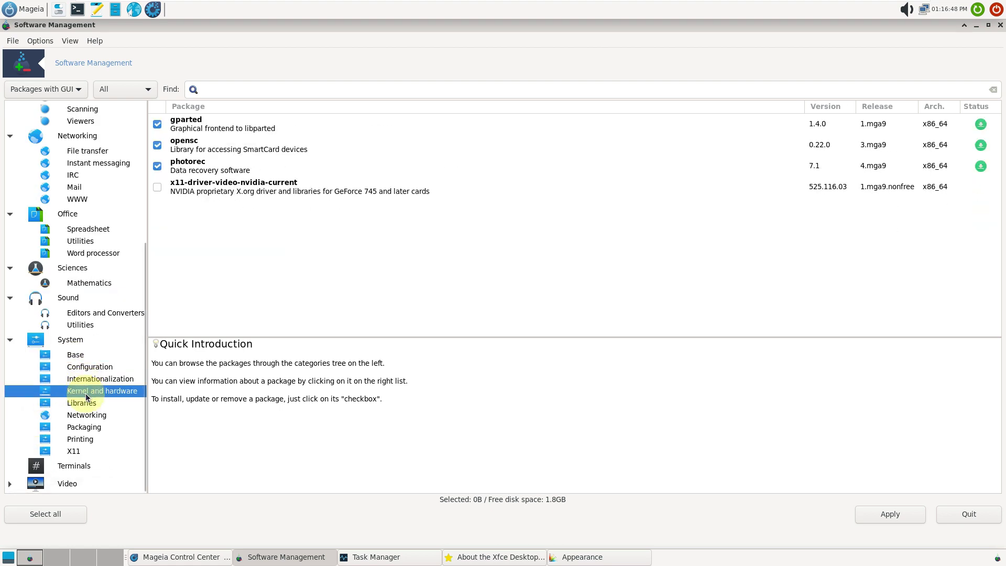
click(84, 403)
click(86, 415)
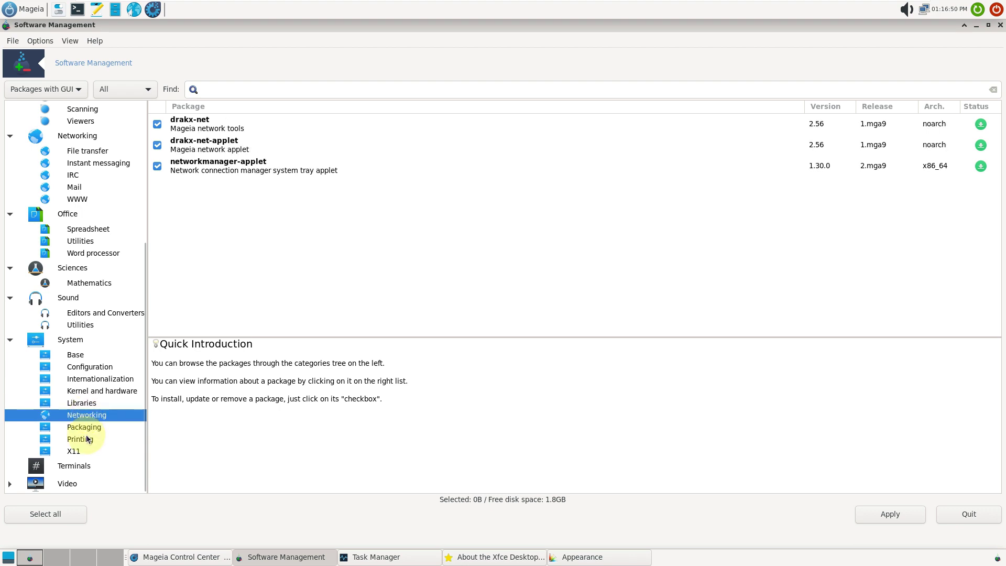
click(86, 439)
click(89, 427)
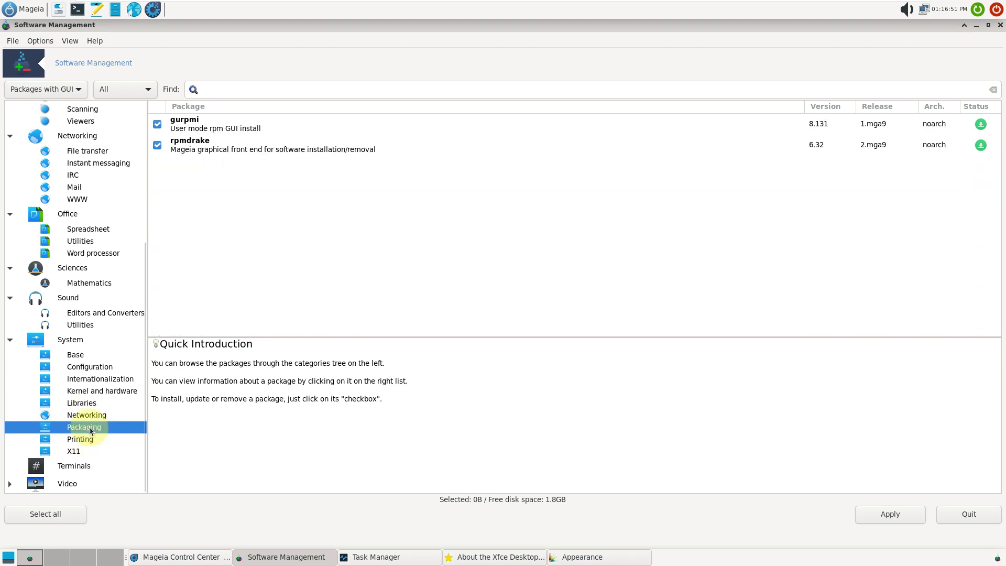
click(77, 454)
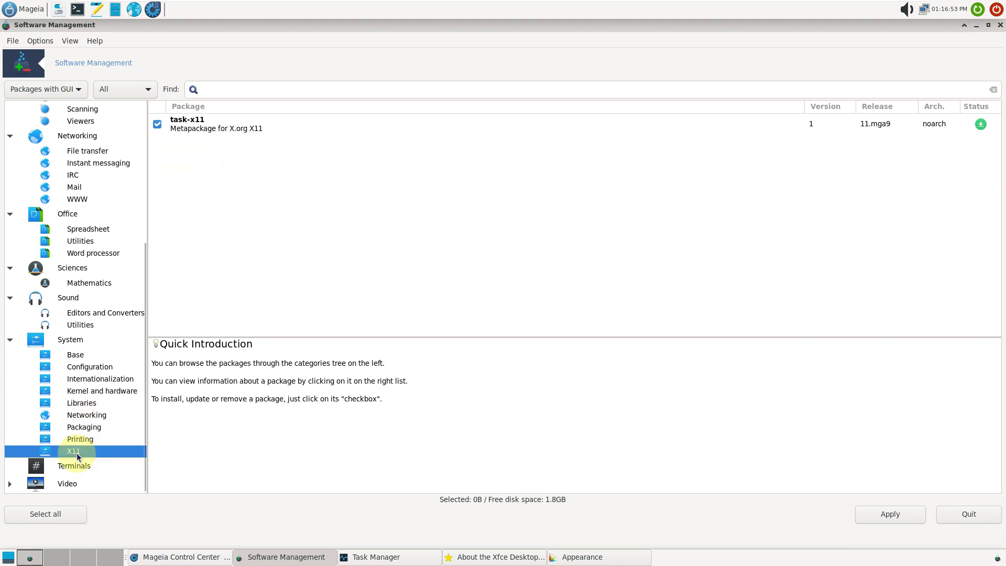
Examine the Terminals packages and the Editors and Converters packages in the expanded Video category
click(58, 482)
click(71, 470)
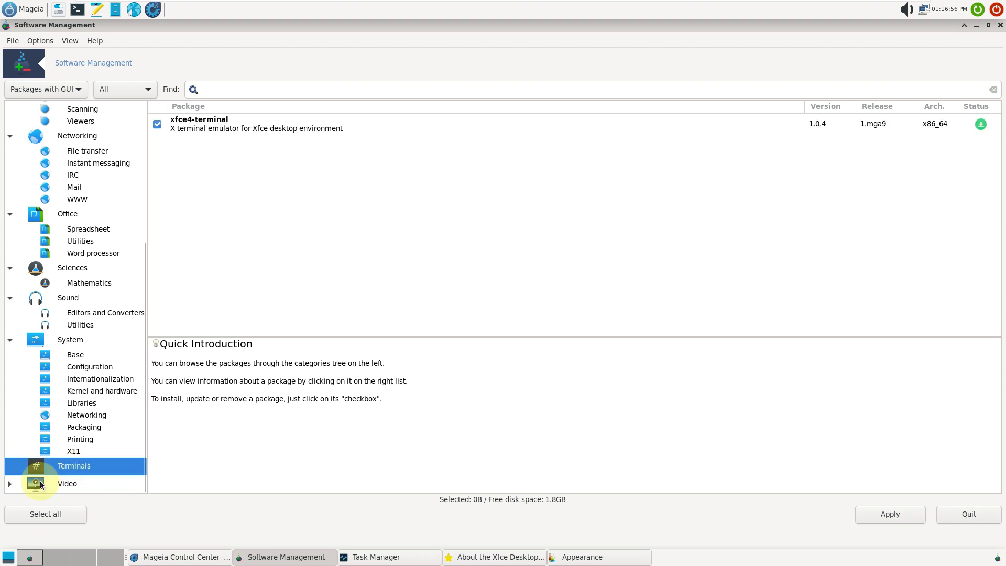
click(11, 483)
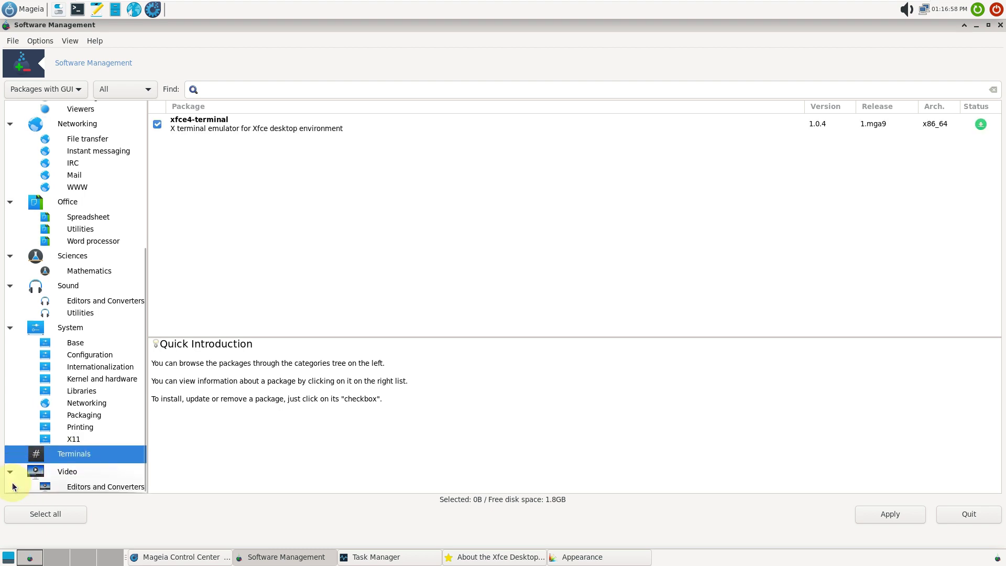
click(96, 491)
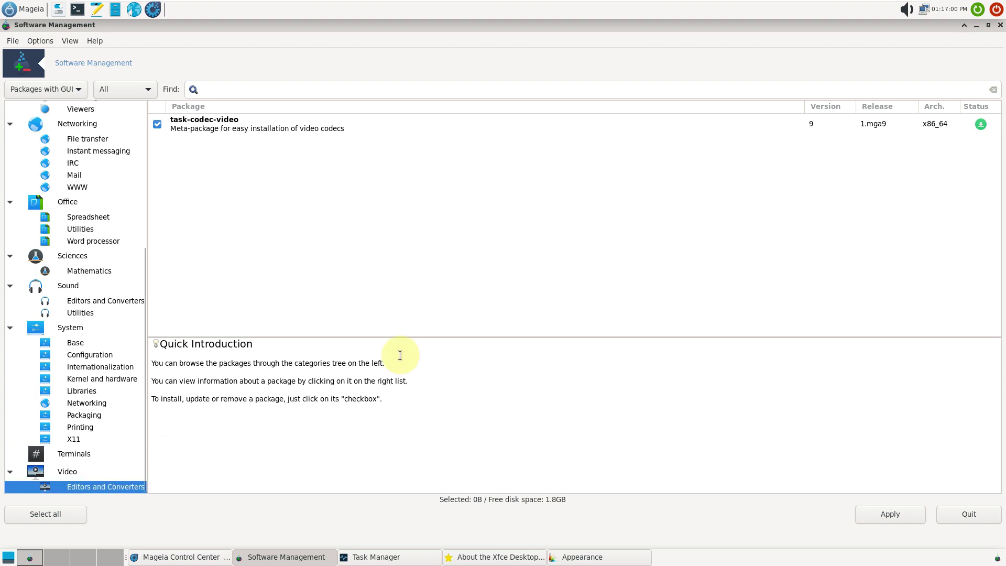
Close Software Management and review the Hardware and Network & Internet sections of Mageia Control Center
click(1002, 28)
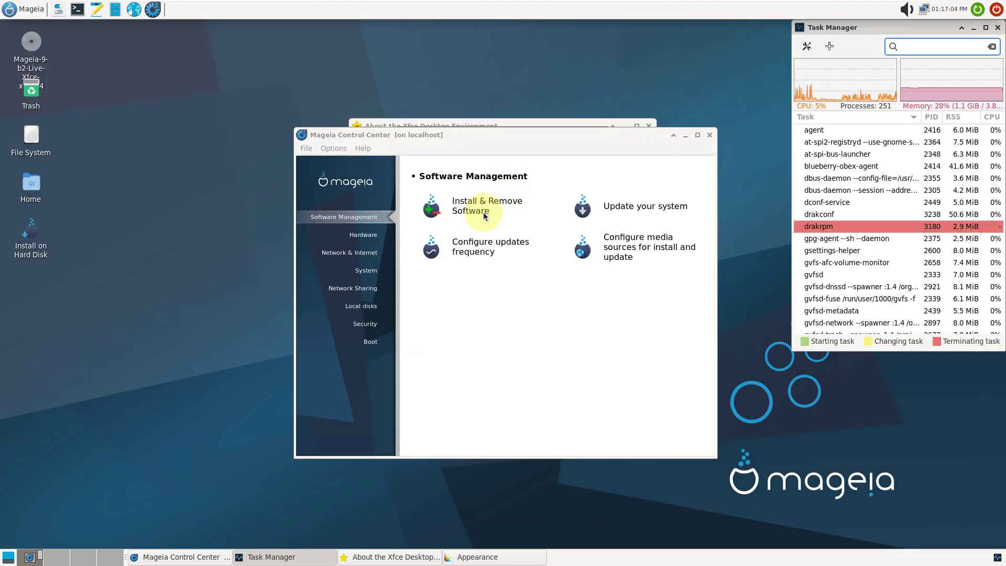
click(366, 235)
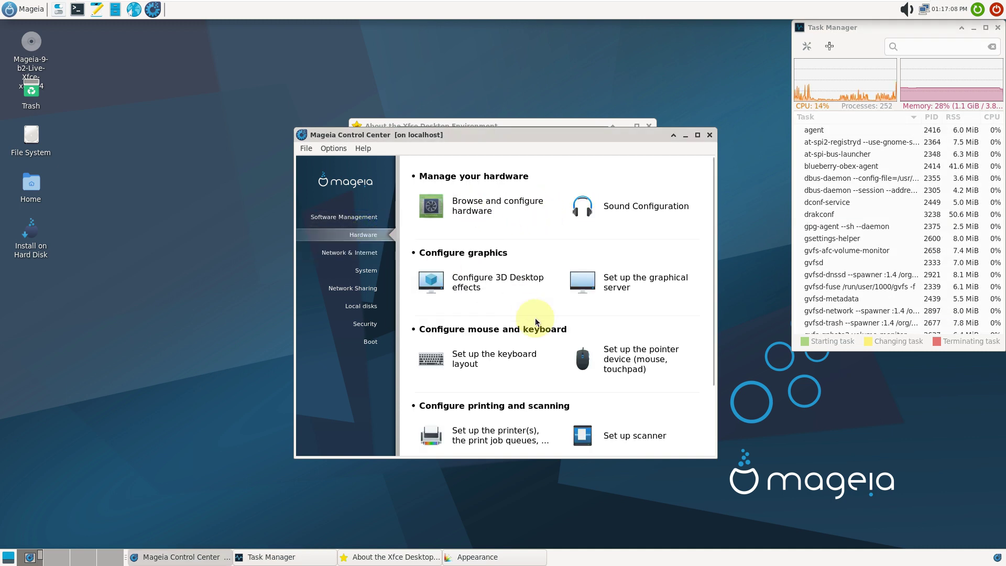
scroll(530, 315, down, 3)
click(356, 253)
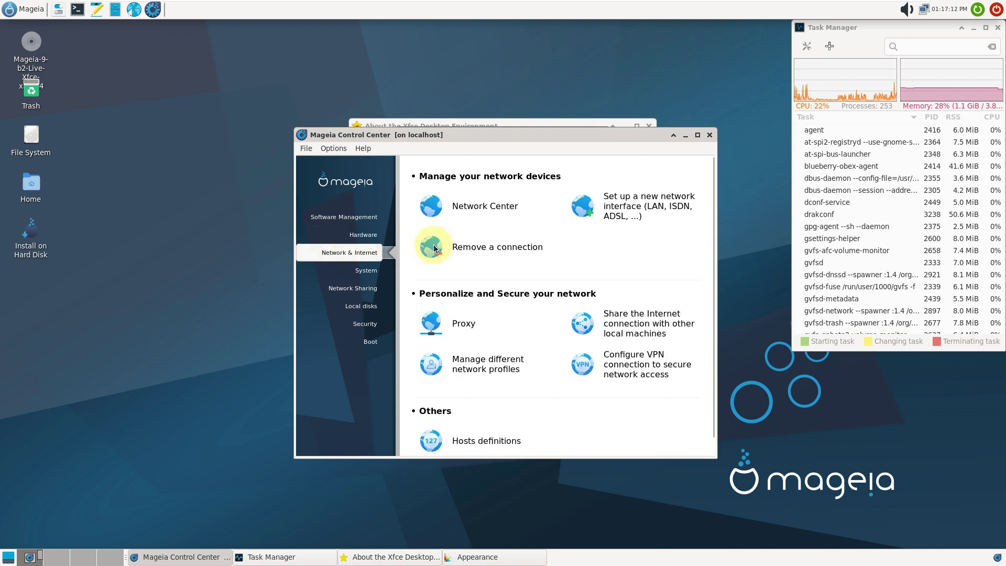
Review the remaining Network & Internet options and the System, Network Sharing, Local disks, Security and Boot sections, and close Mageia Control Center
scroll(518, 259, down, 1)
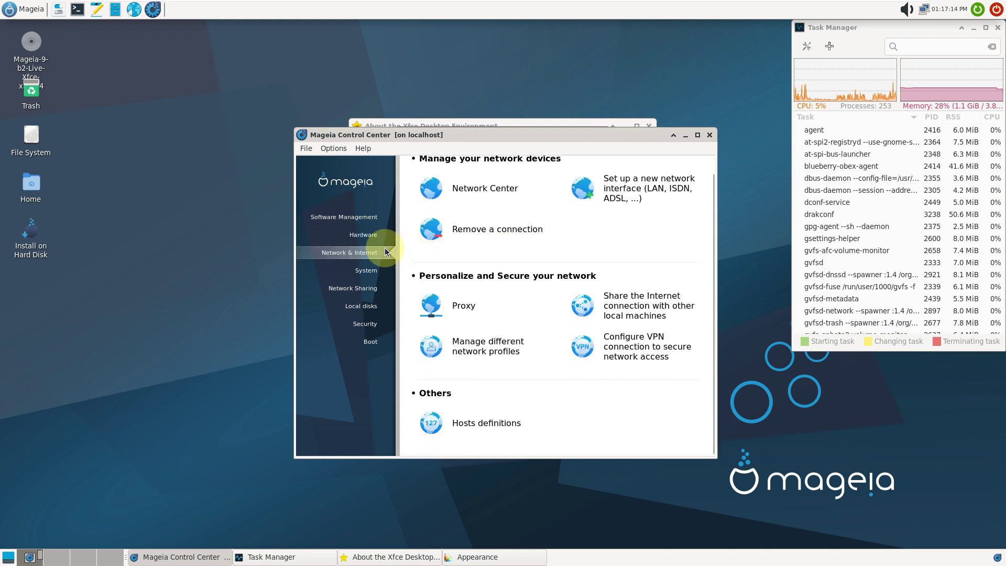
click(367, 273)
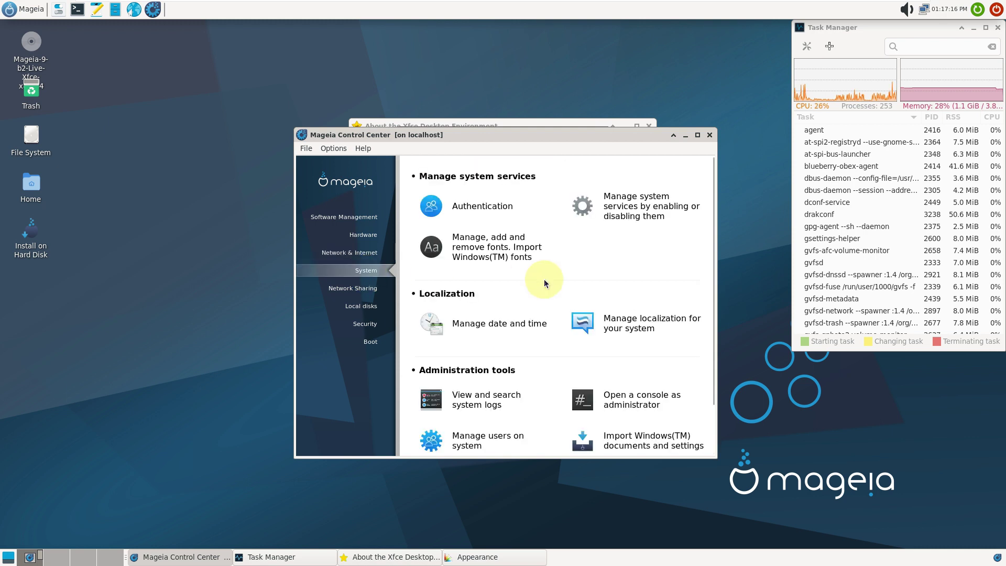
scroll(479, 278, down, 3)
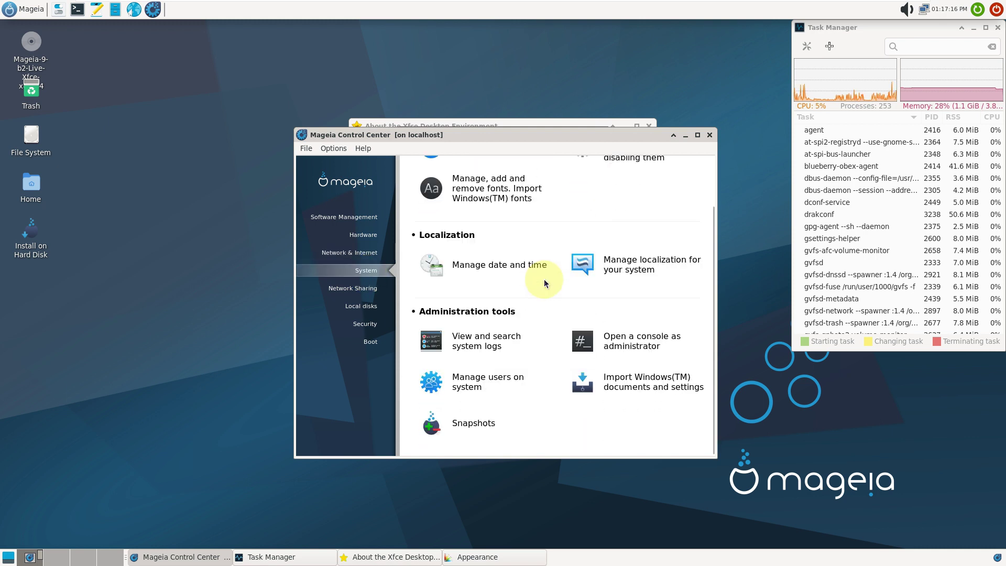
click(353, 288)
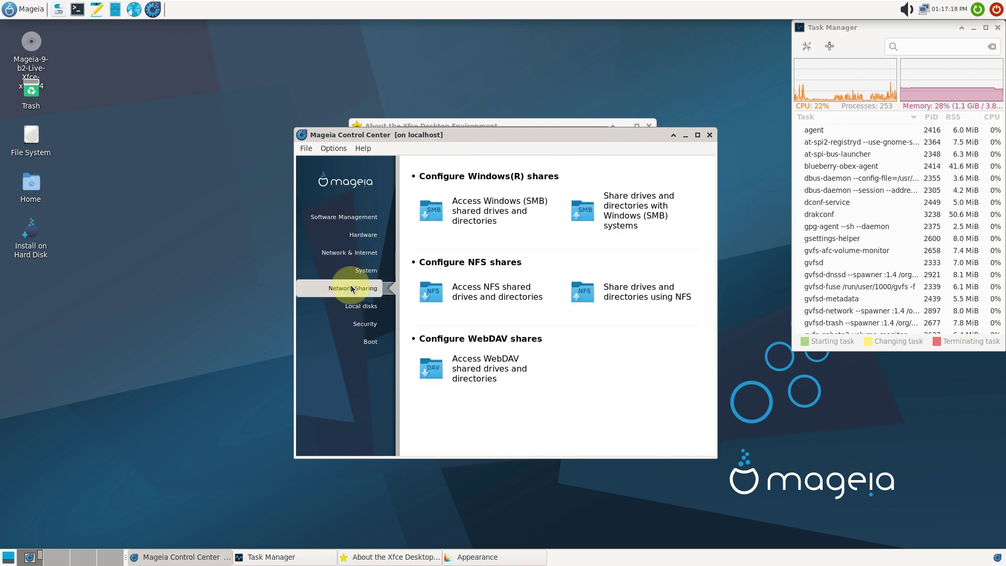
click(374, 313)
click(368, 324)
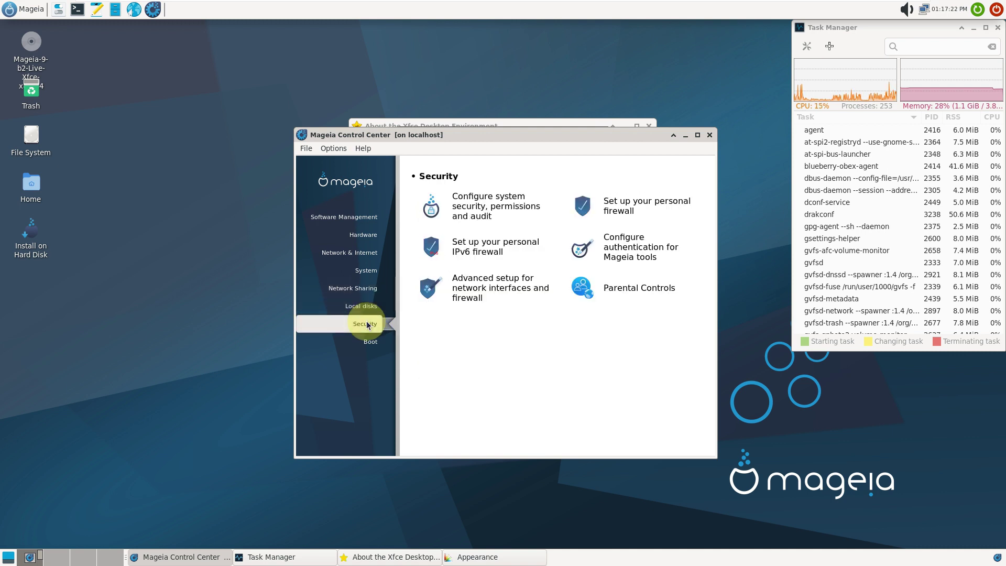
click(382, 342)
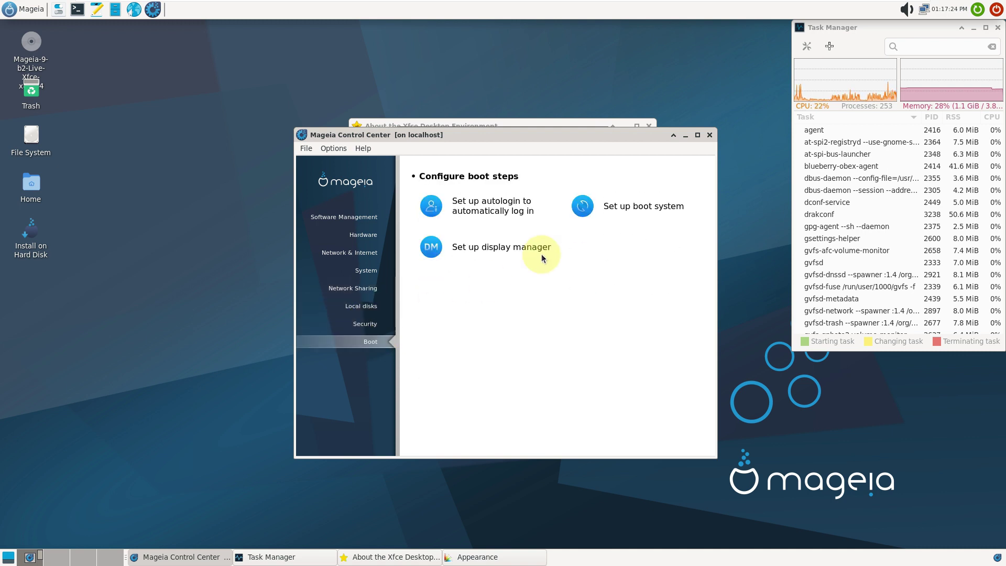
click(710, 135)
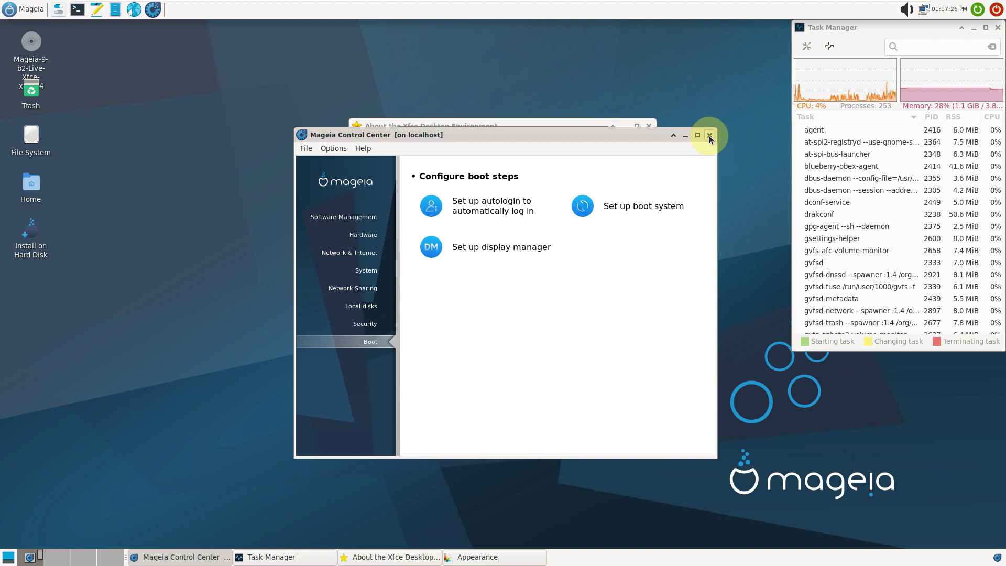
Review the Icons, Fonts and Settings pages of Appearance and the About page of the Xfce information window, closing both windows
click(465, 163)
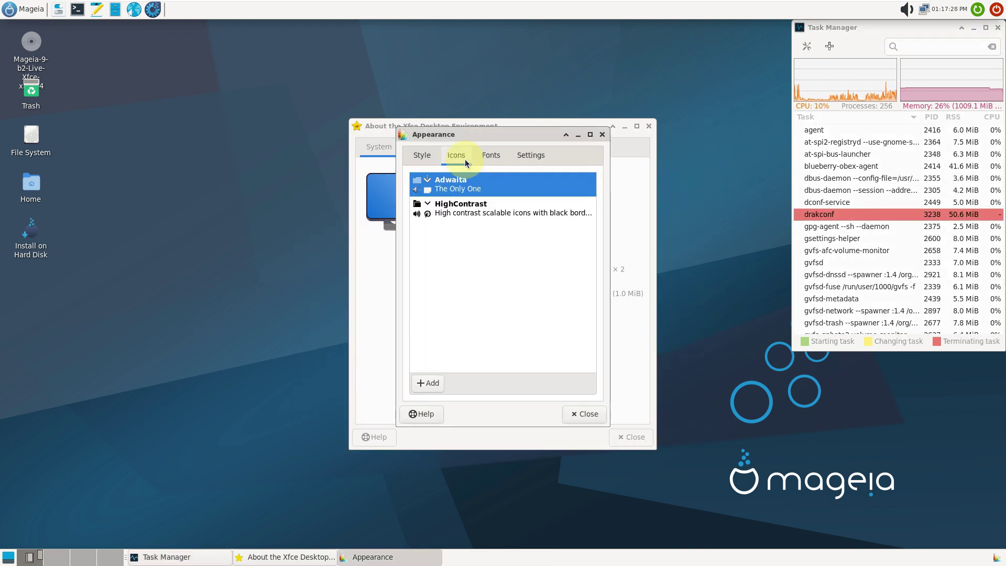
click(491, 162)
click(524, 163)
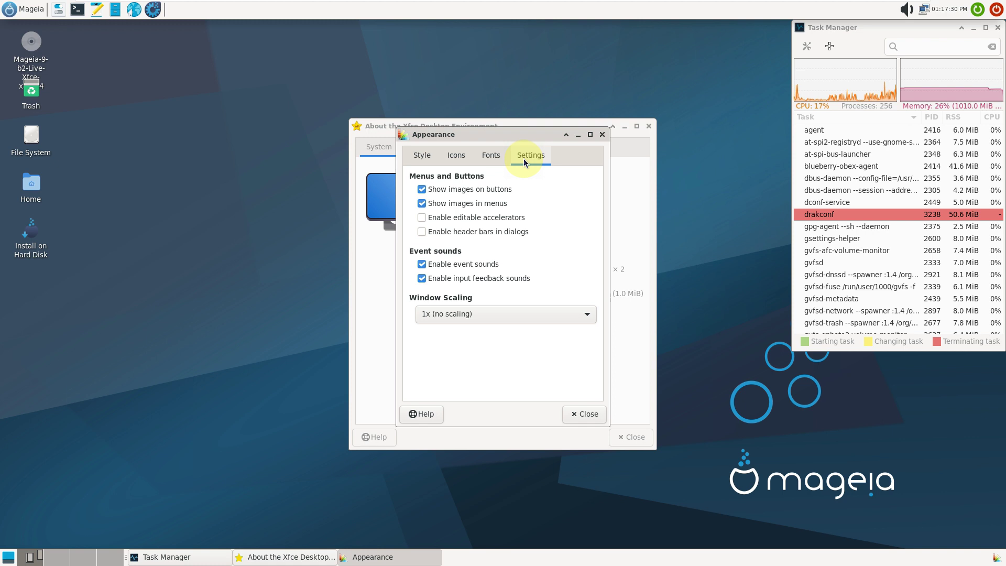
click(580, 413)
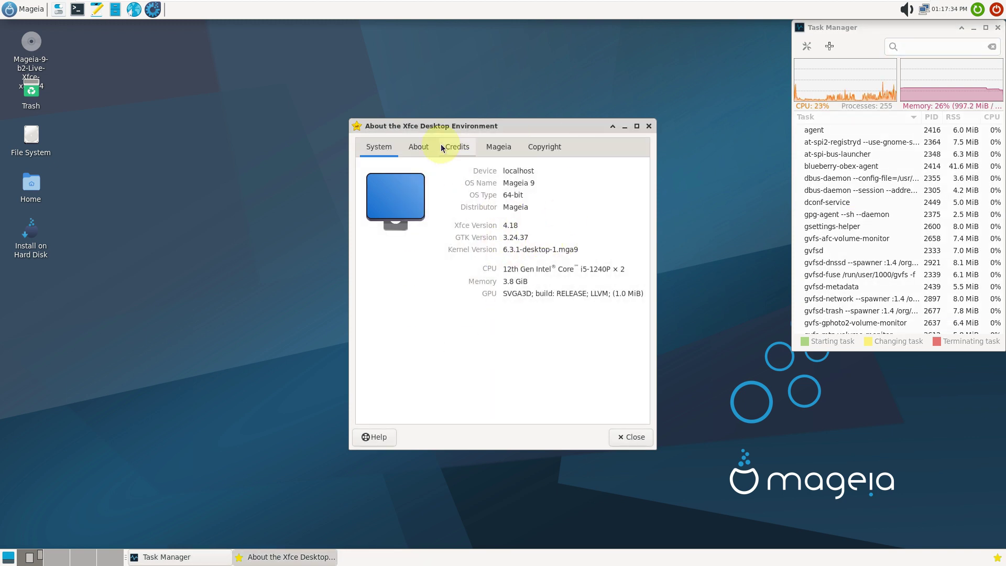
click(418, 146)
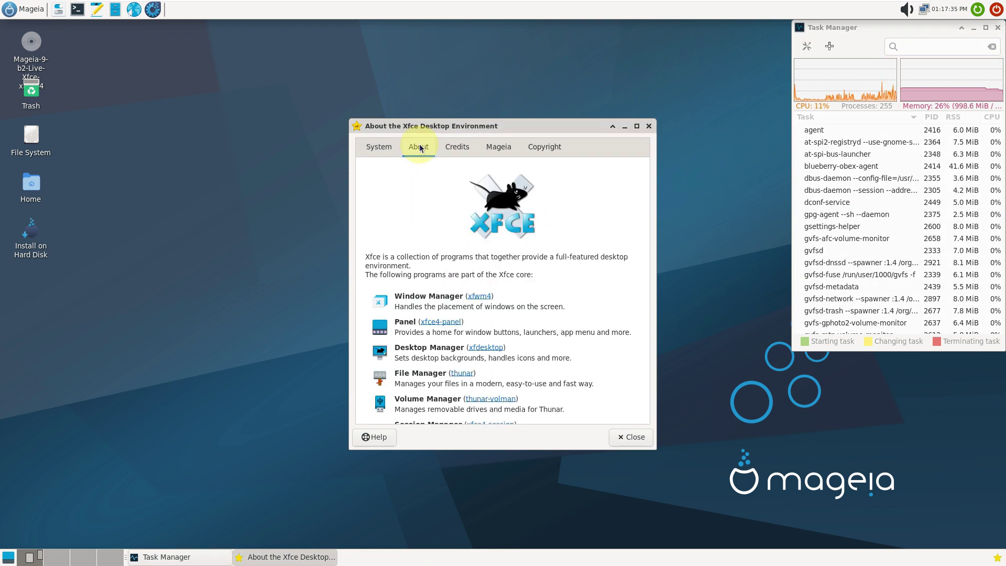
click(648, 126)
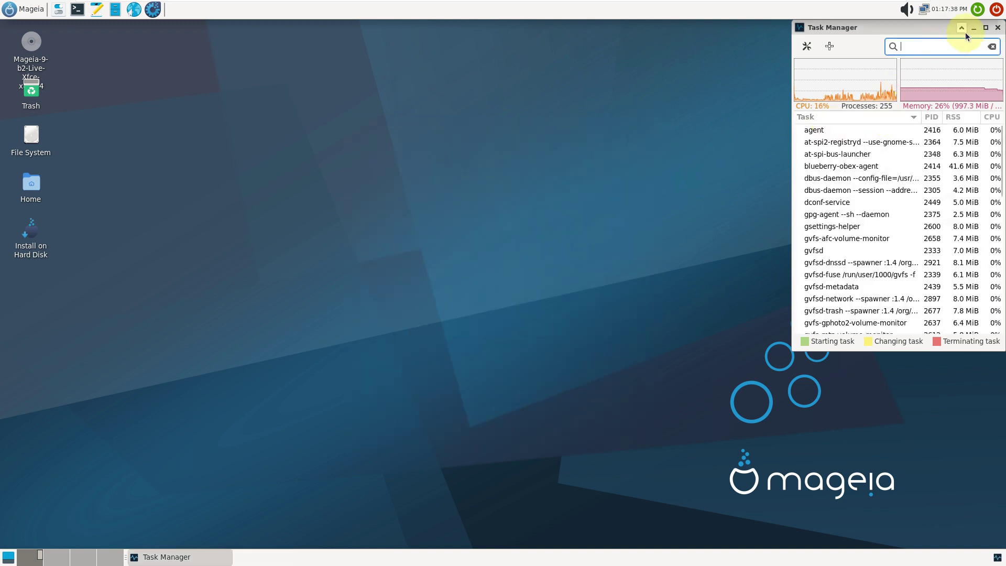
Maximize Task Manager, examine the process list to its end along with memory use, and close it
click(986, 28)
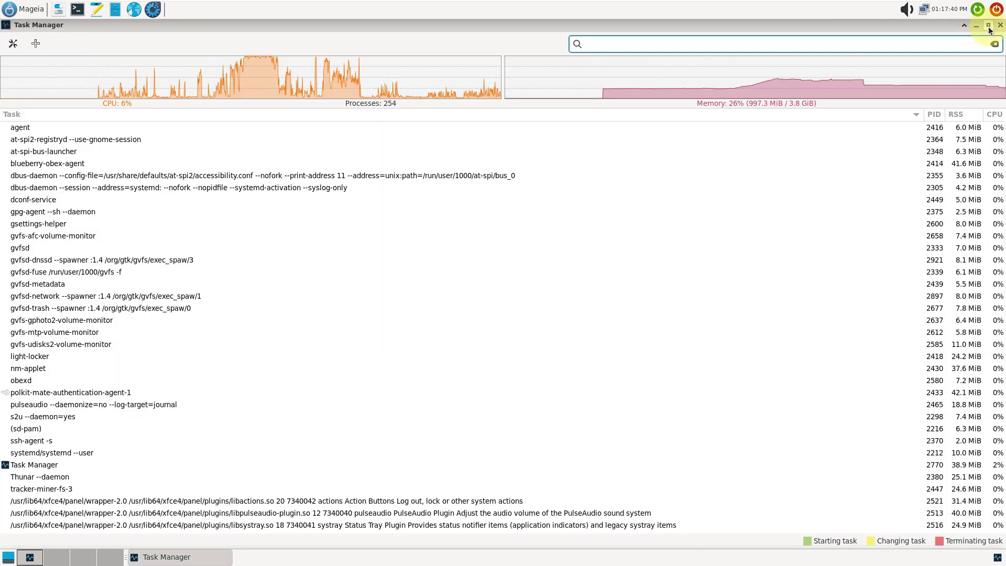
scroll(577, 224, down, 5)
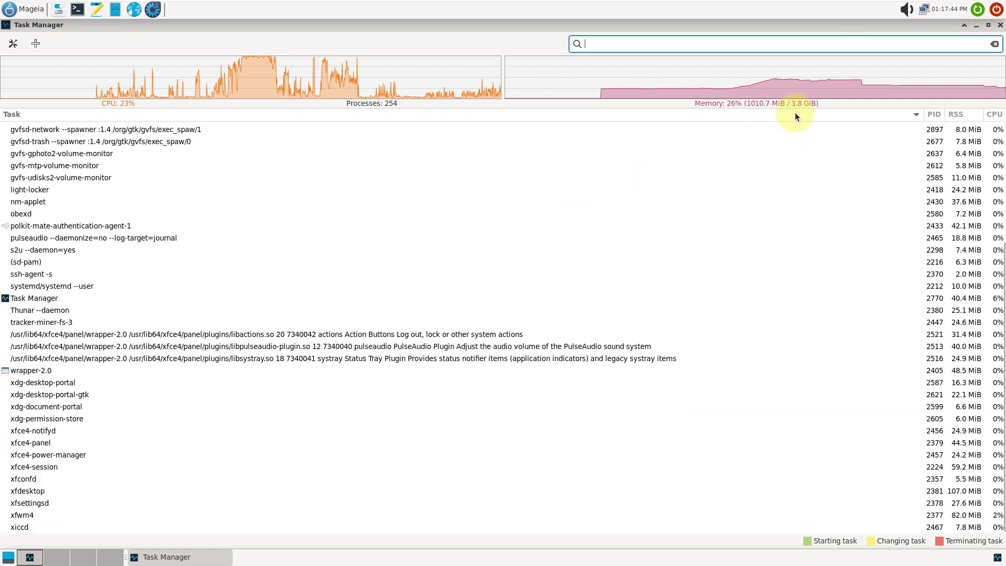
click(998, 26)
Check the restart prompt without restarting, and view the volume controls, network connections and calendar from the panel
click(970, 17)
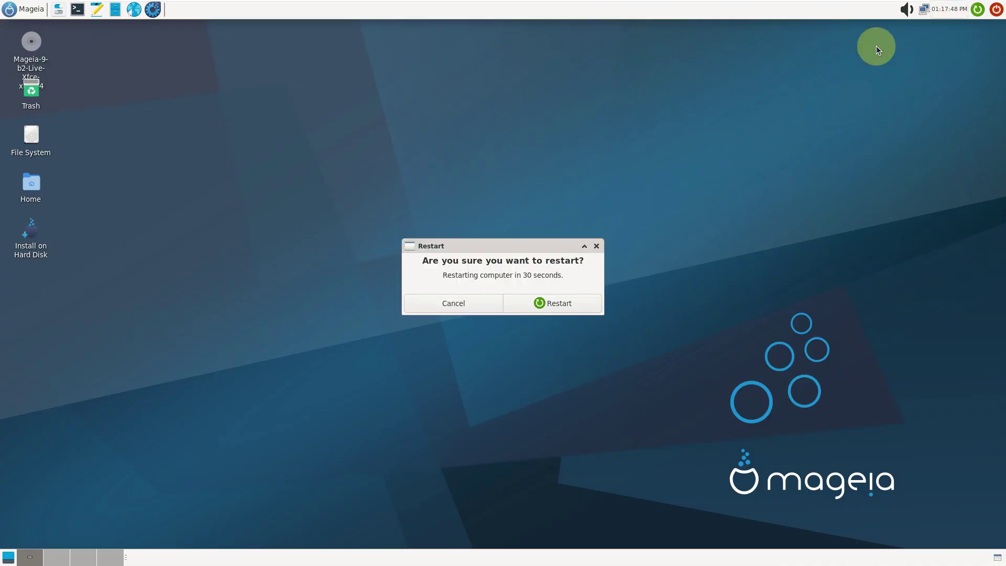
click(597, 246)
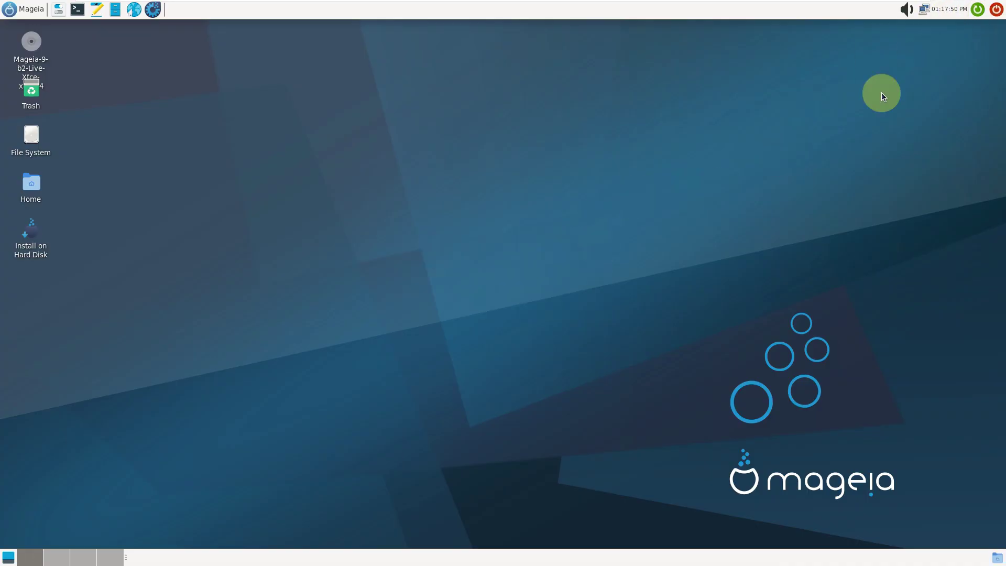
click(907, 10)
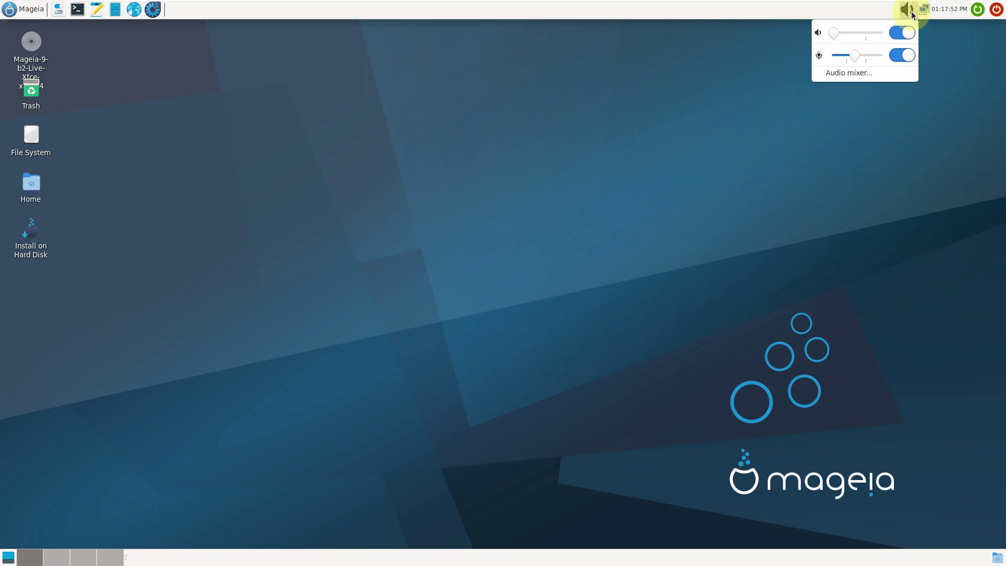
click(931, 12)
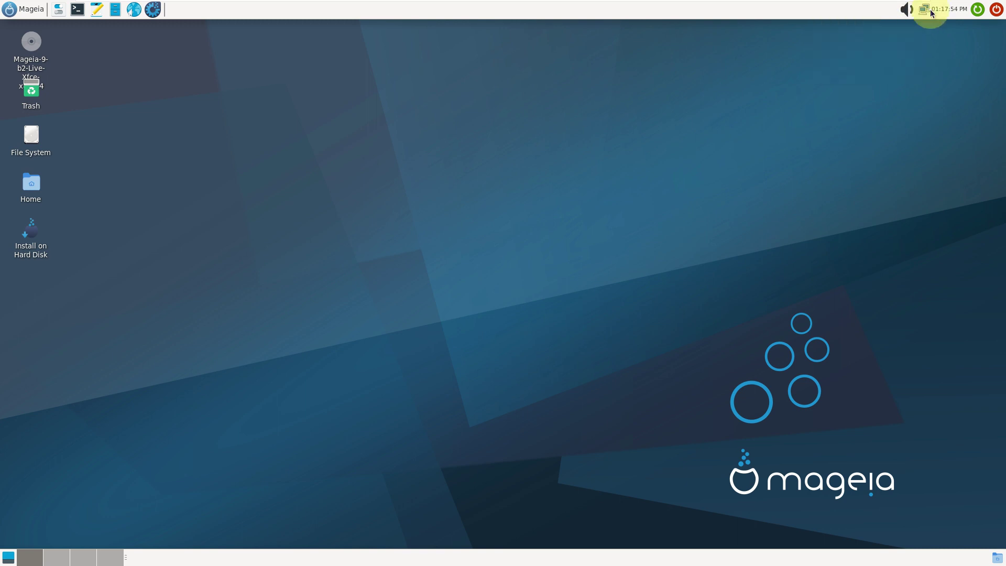
click(928, 10)
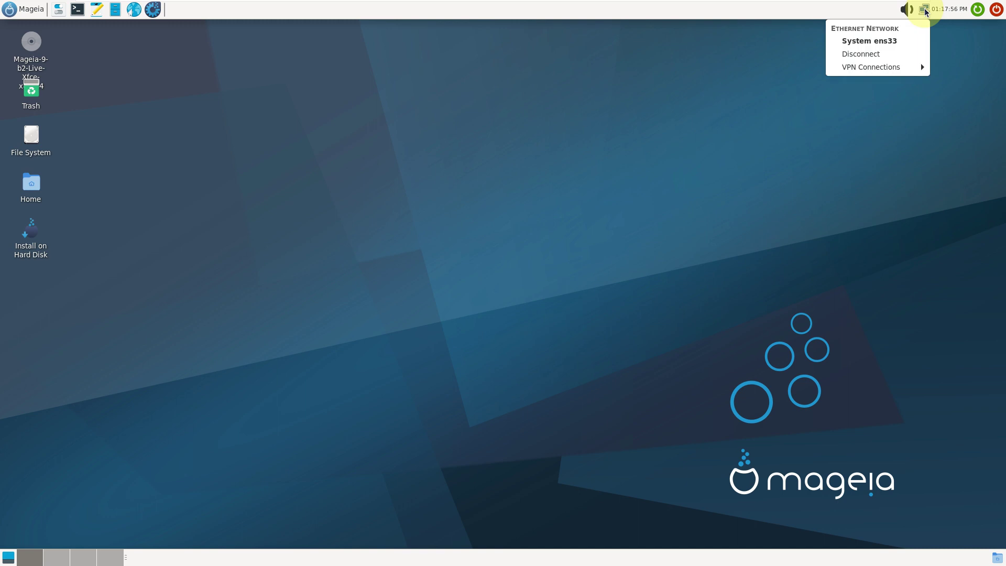
click(944, 12)
click(945, 12)
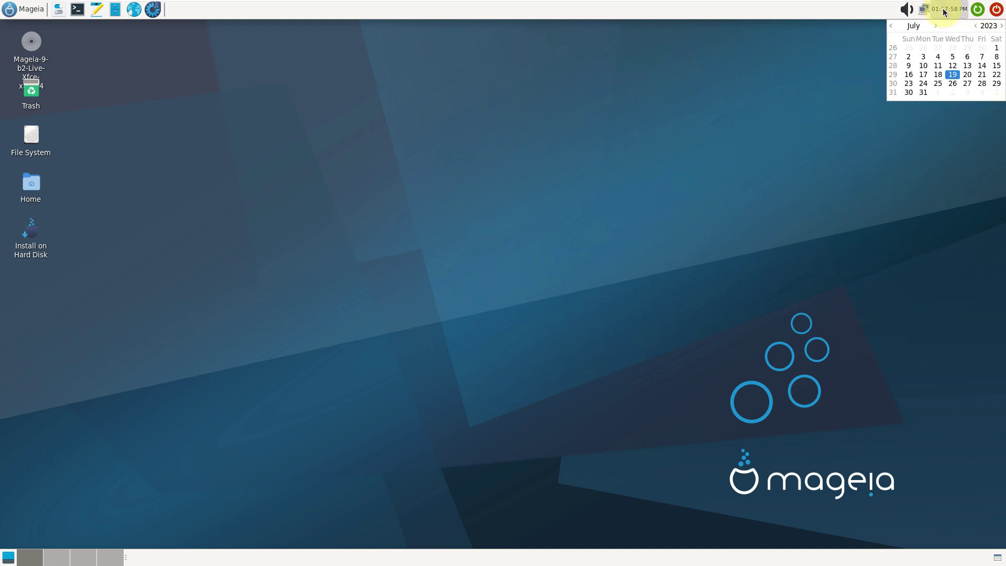
click(801, 12)
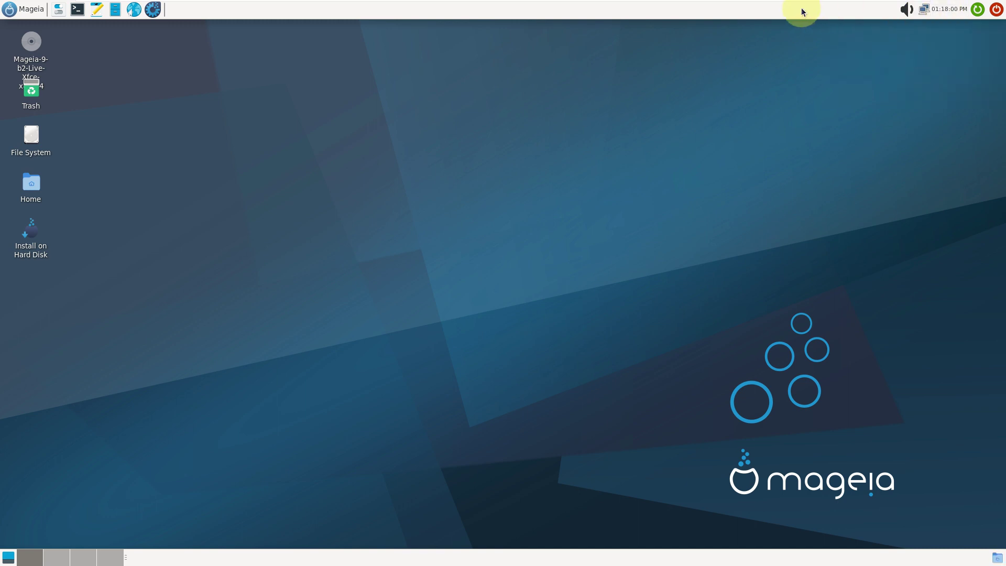
Check the Xfce panel's version in its About dialog and close the dialog
right_click(802, 12)
mouse_move(821, 81)
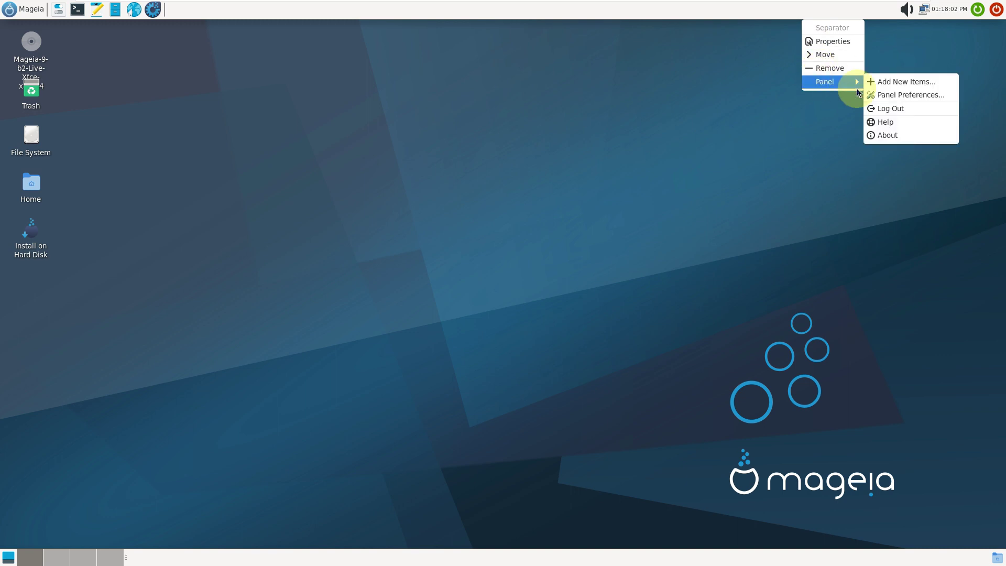
click(890, 141)
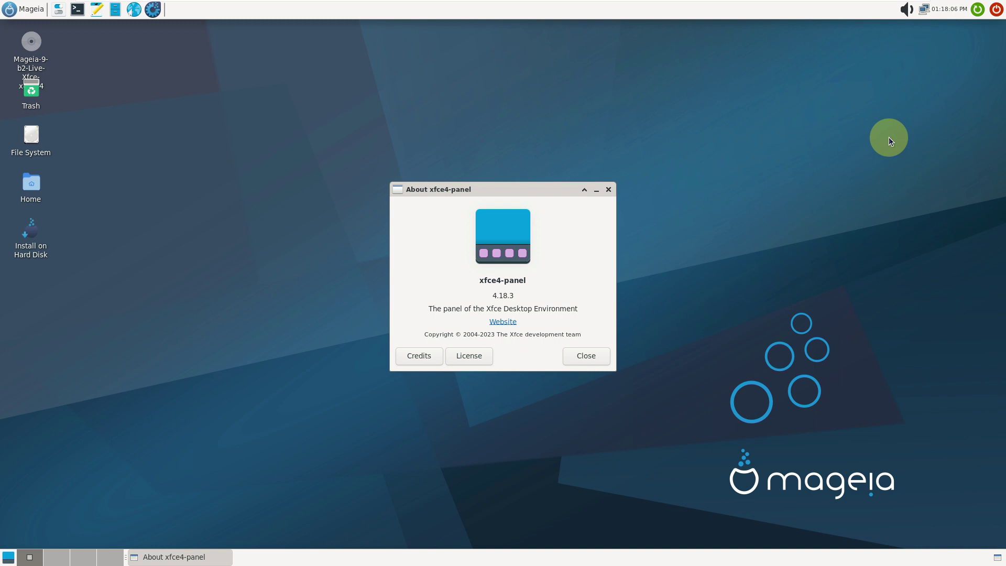
click(609, 190)
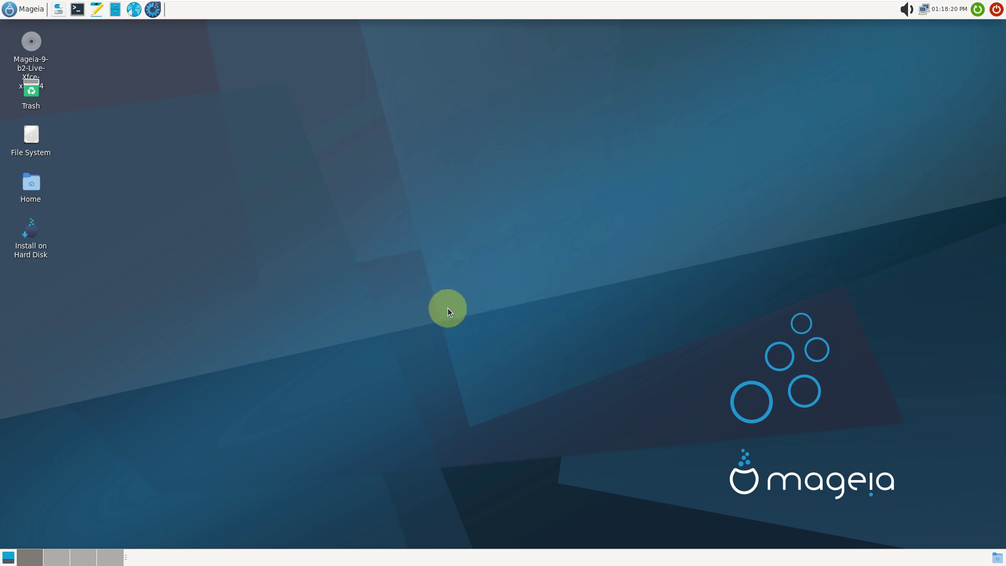
Set the desktop wallpaper to the blue petal-pattern image with the small white mouse in Desktop Settings
right_click(256, 210)
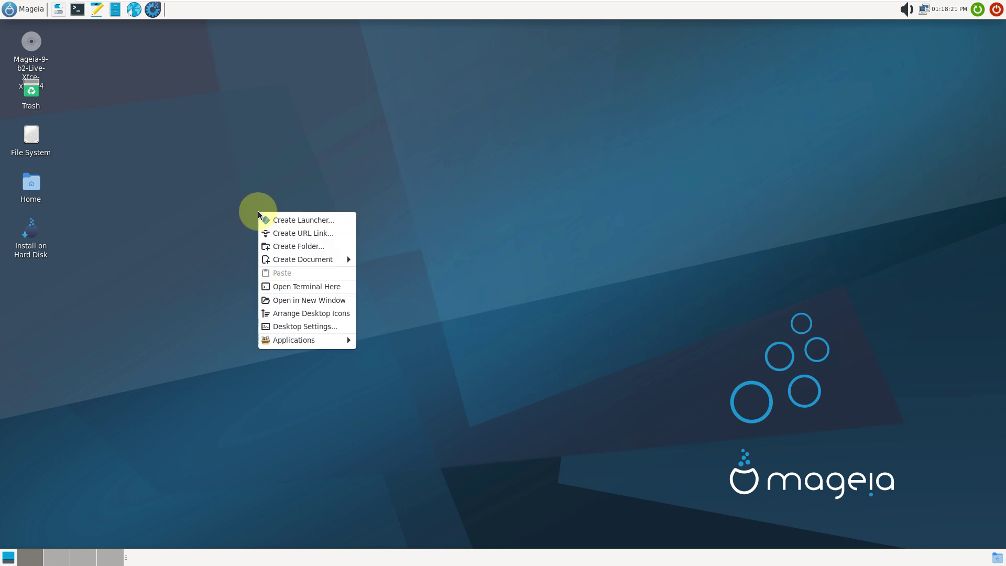
click(312, 327)
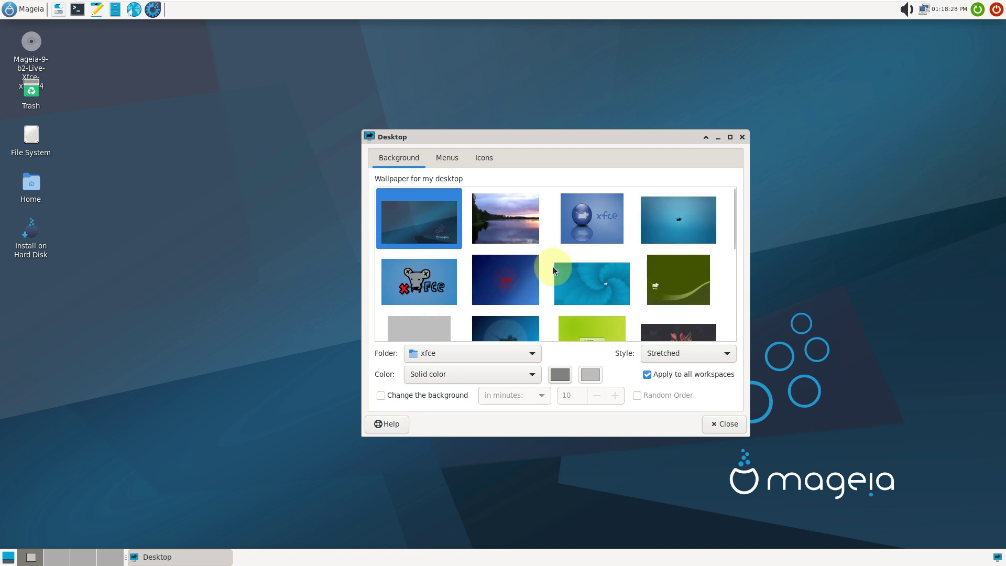
click(592, 288)
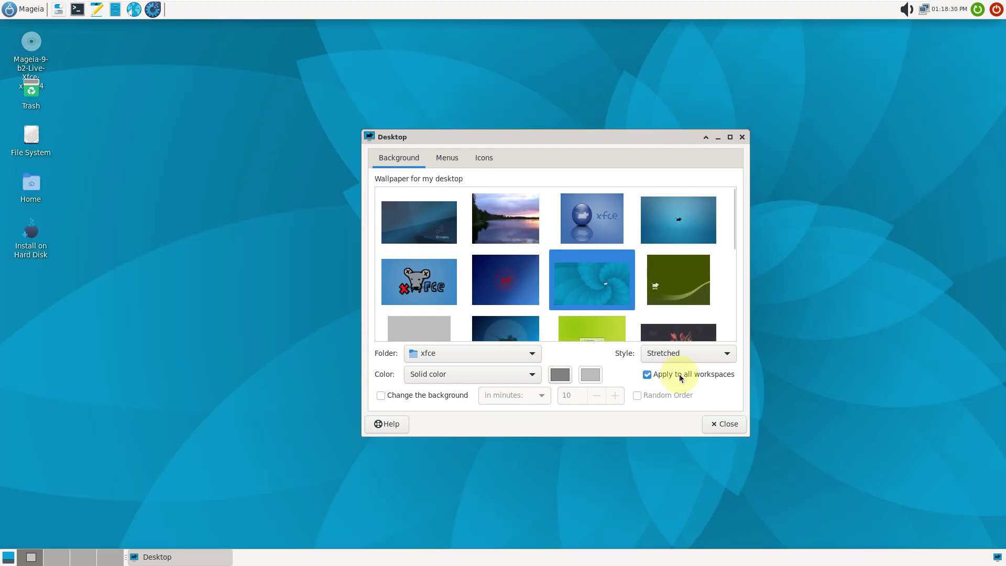
Review the Menus and Icons pages of the desktop settings and close the window
click(451, 160)
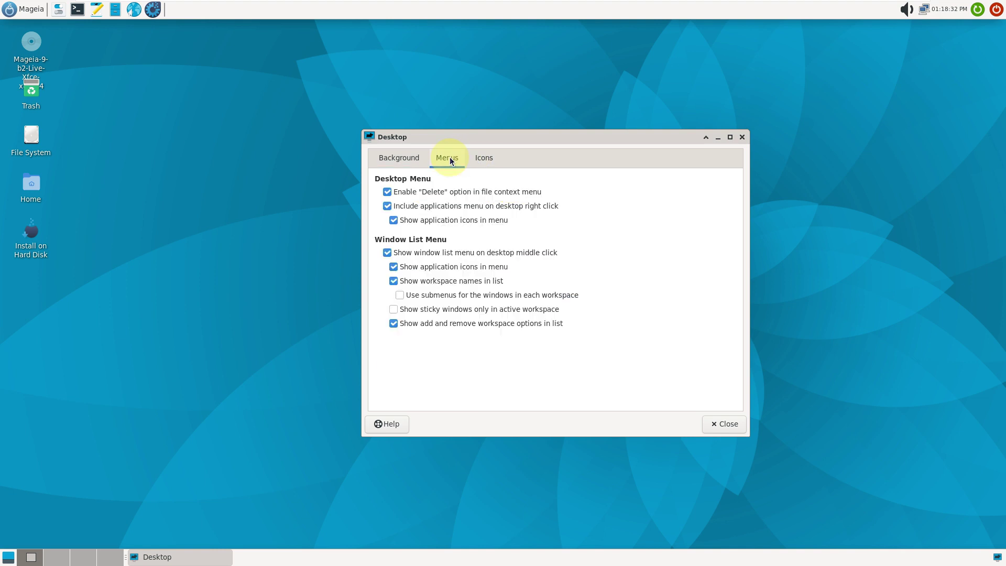
click(477, 159)
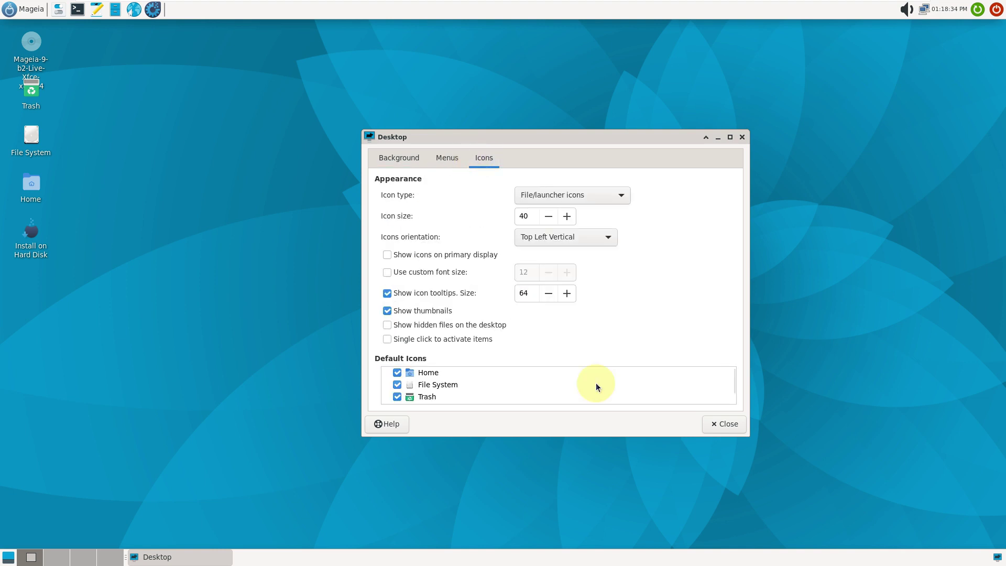
click(720, 424)
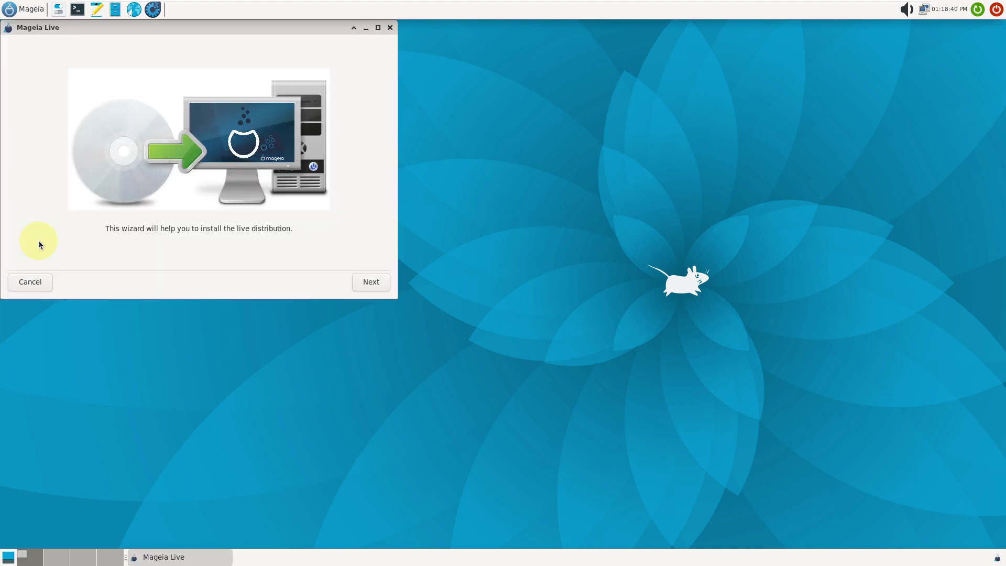
Advance the Mageia Live installation wizard to disk partitioning, examine its drive list and partitioning options, and close the wizard without installing
drag(158, 25, 471, 111)
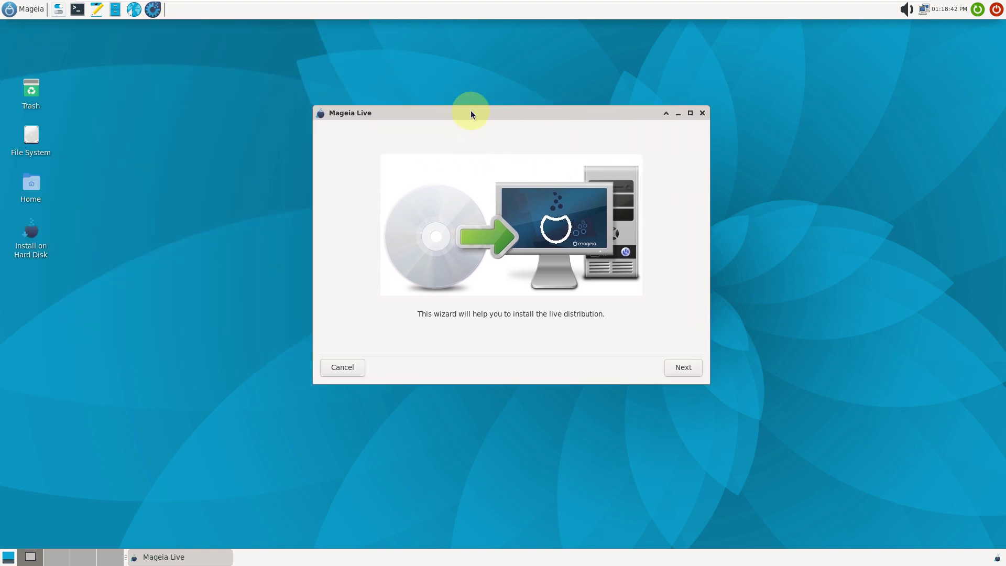
click(683, 367)
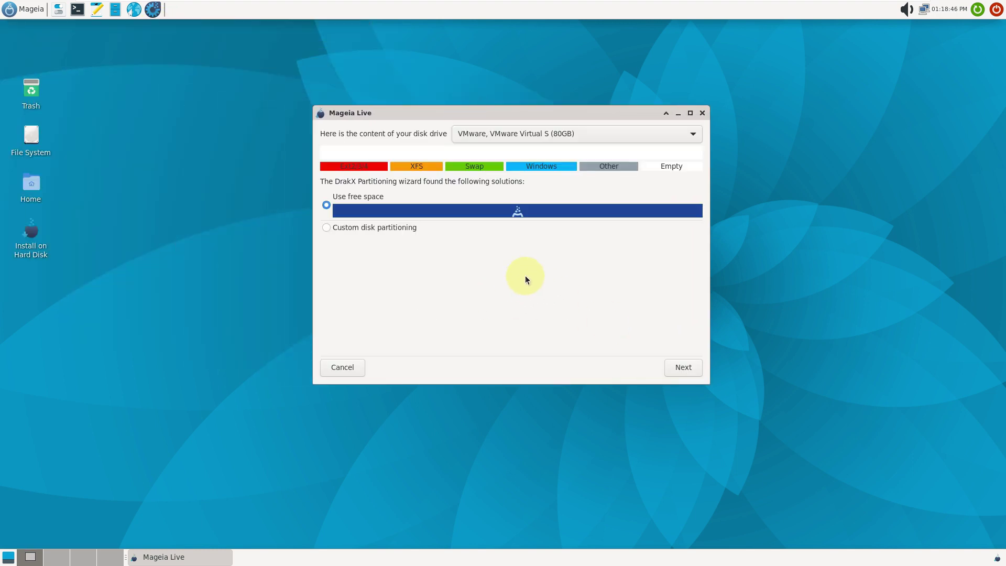
click(607, 137)
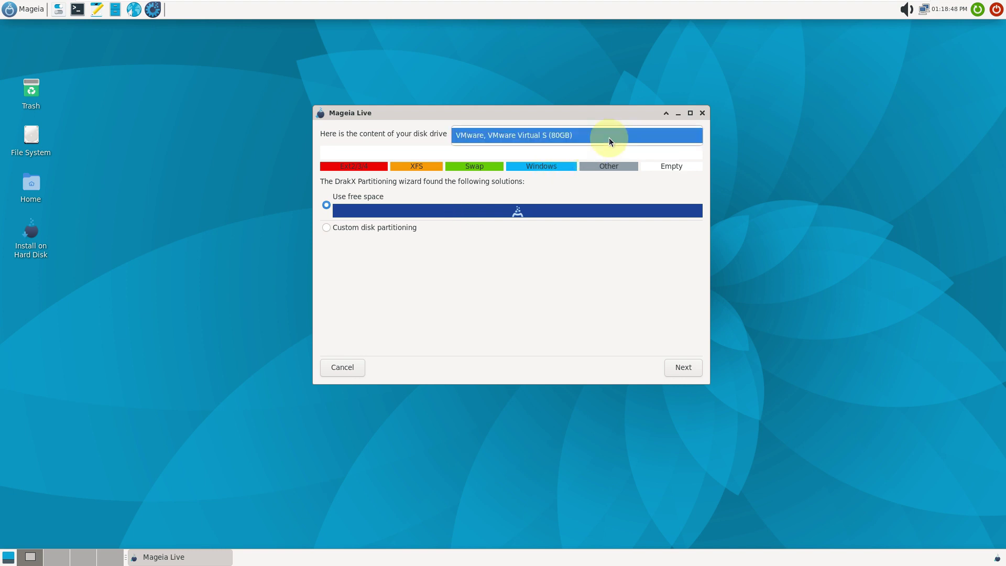
click(350, 228)
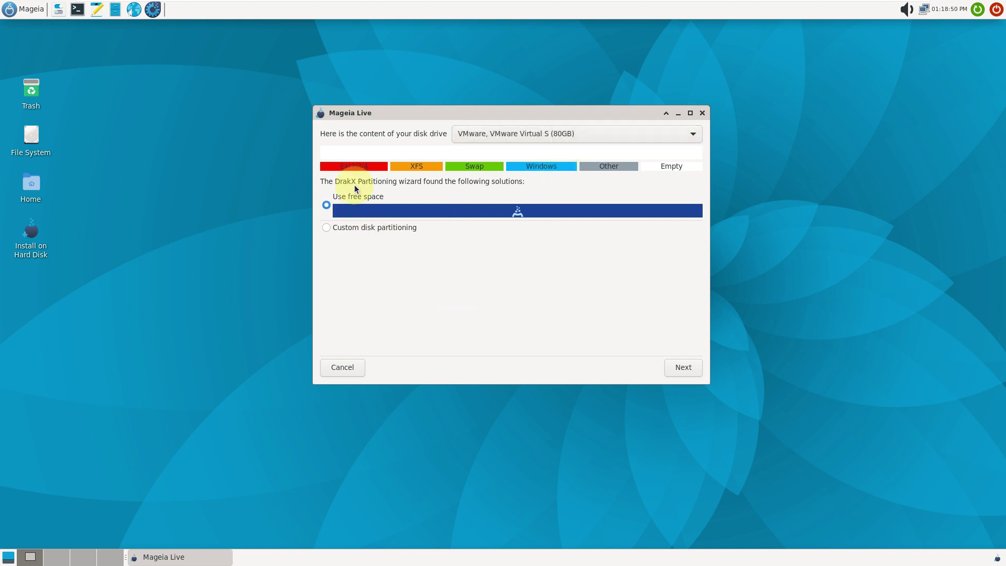
click(702, 113)
click(674, 286)
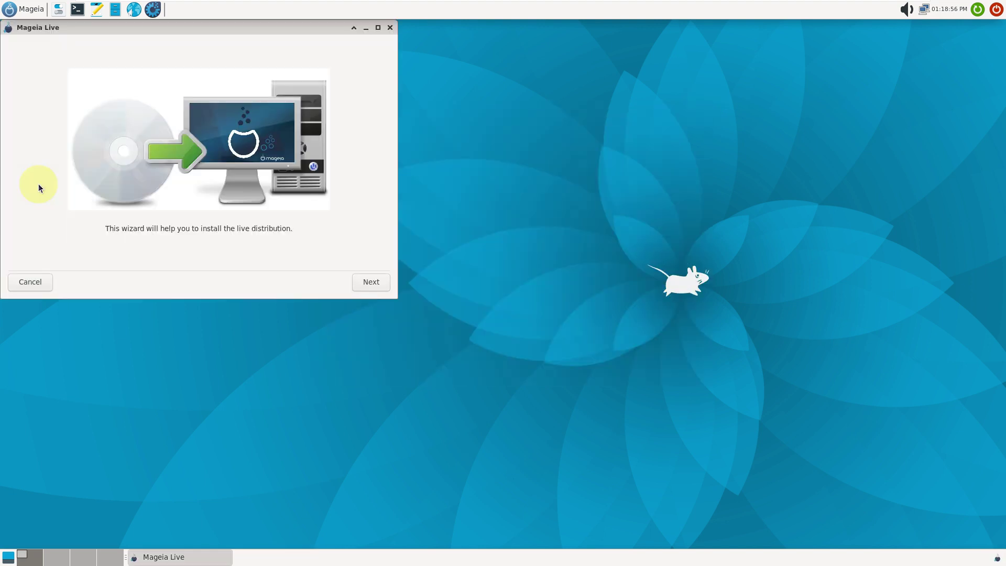
Quit the Mageia Live installation wizard from its welcome page and confirm the exit
click(391, 29)
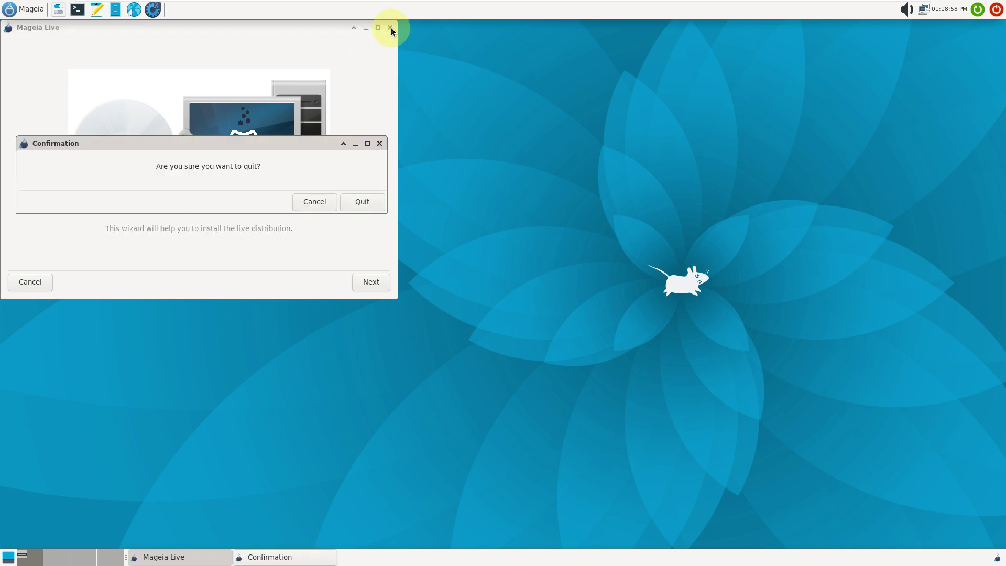
click(355, 200)
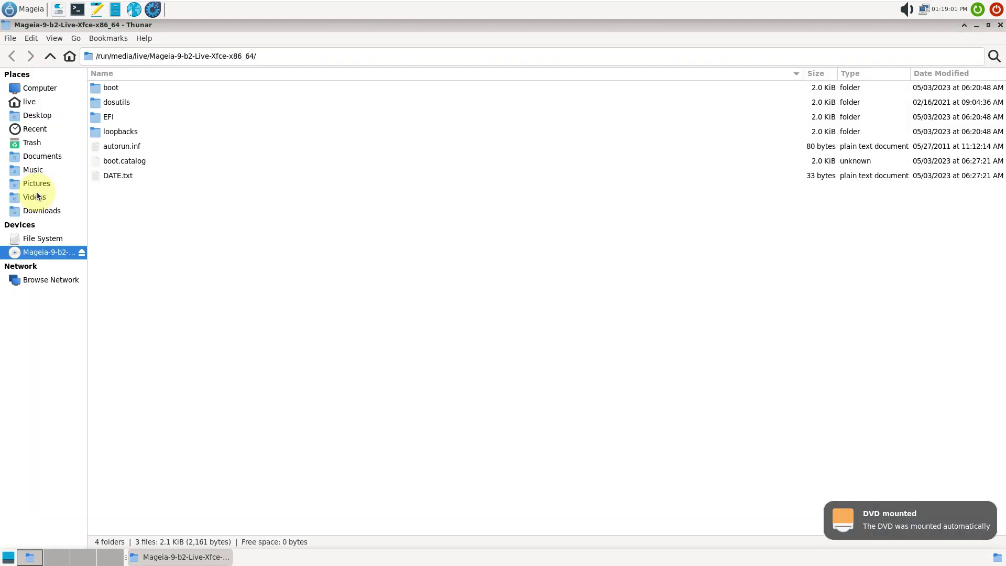
Open the Videos folder in the file manager, check Thunar's version in its About dialog, and close the dialog and the file manager
click(34, 196)
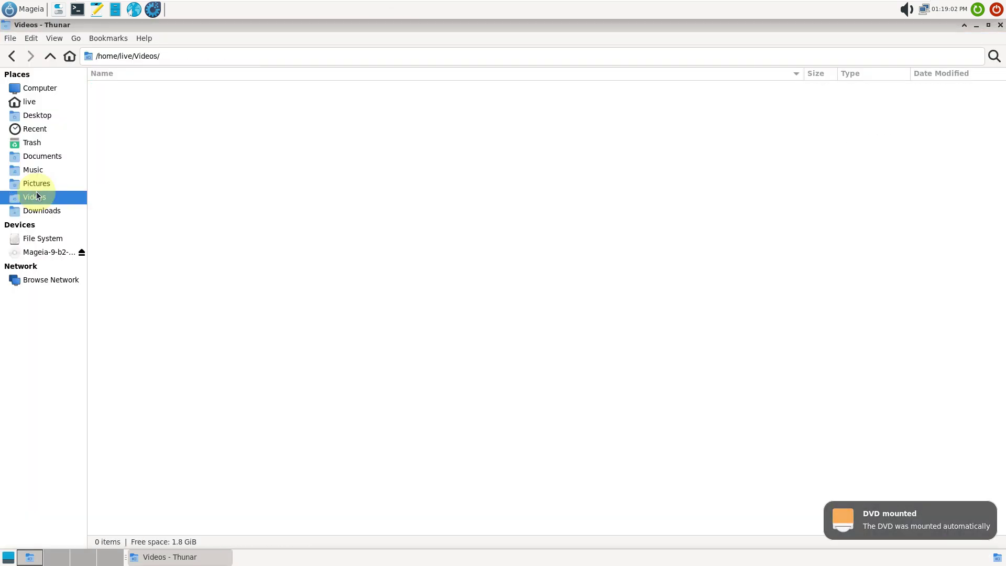
click(145, 38)
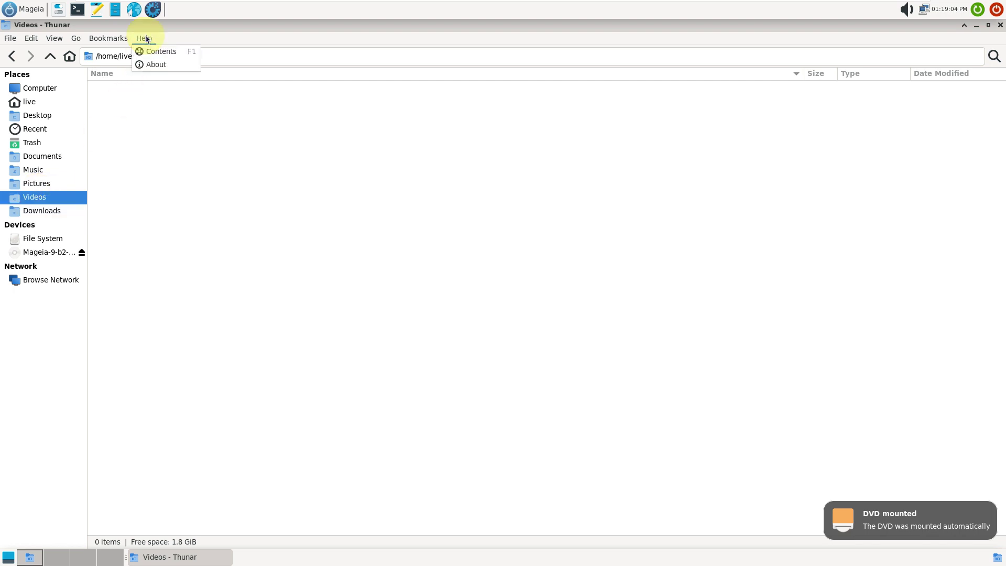
click(152, 64)
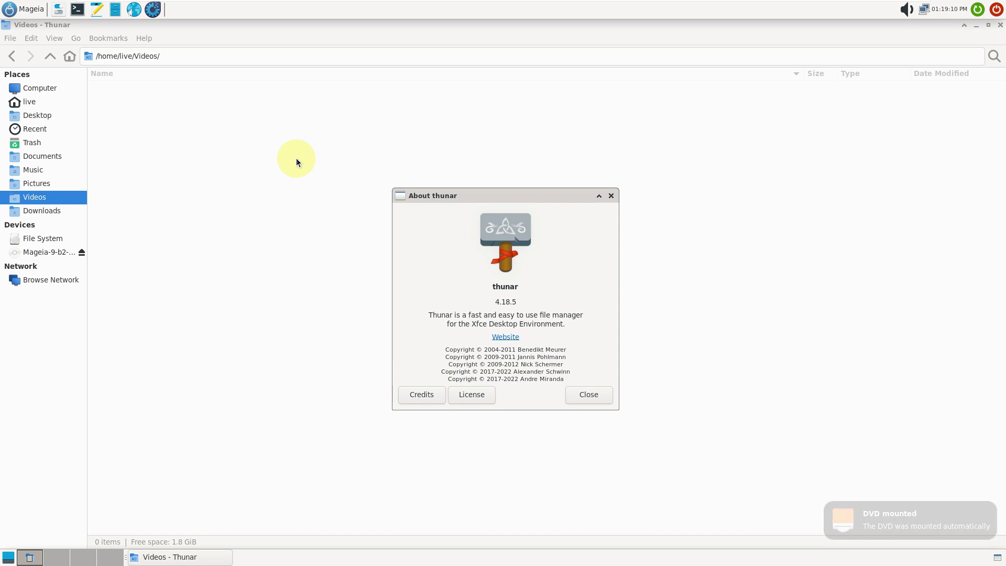
click(611, 195)
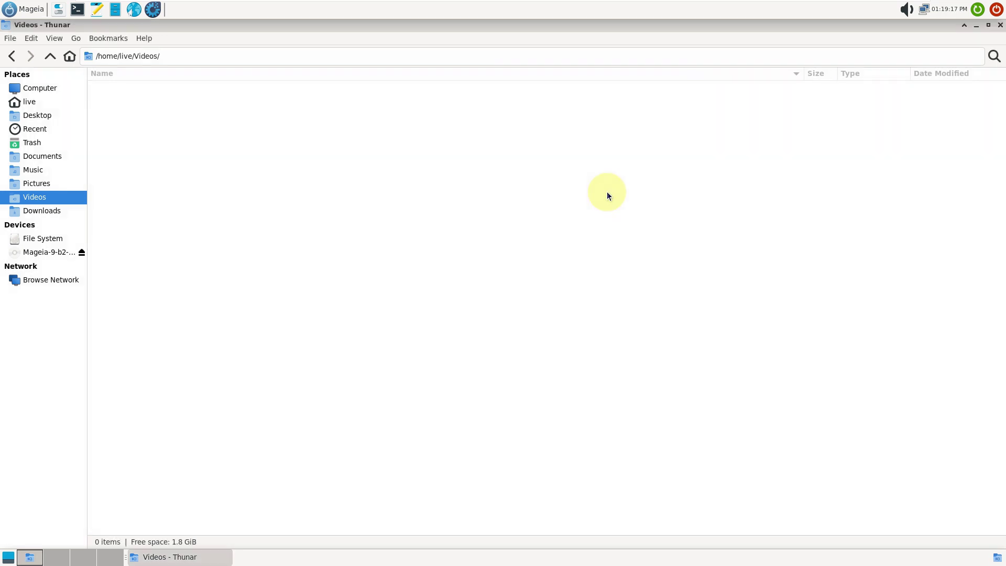
click(998, 26)
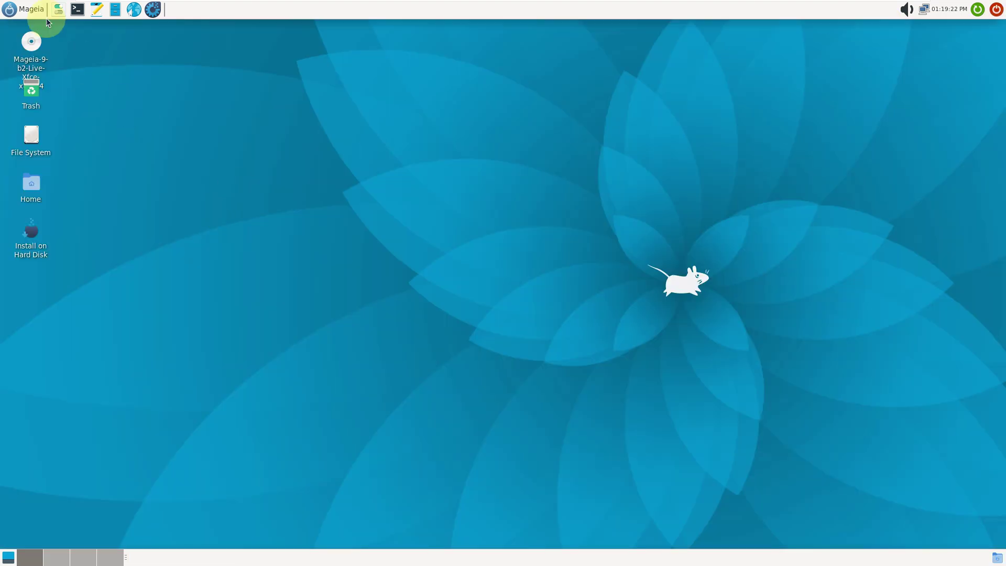
Browse the All Applications list in the Mageia application menu through to its end and close the menu
click(31, 9)
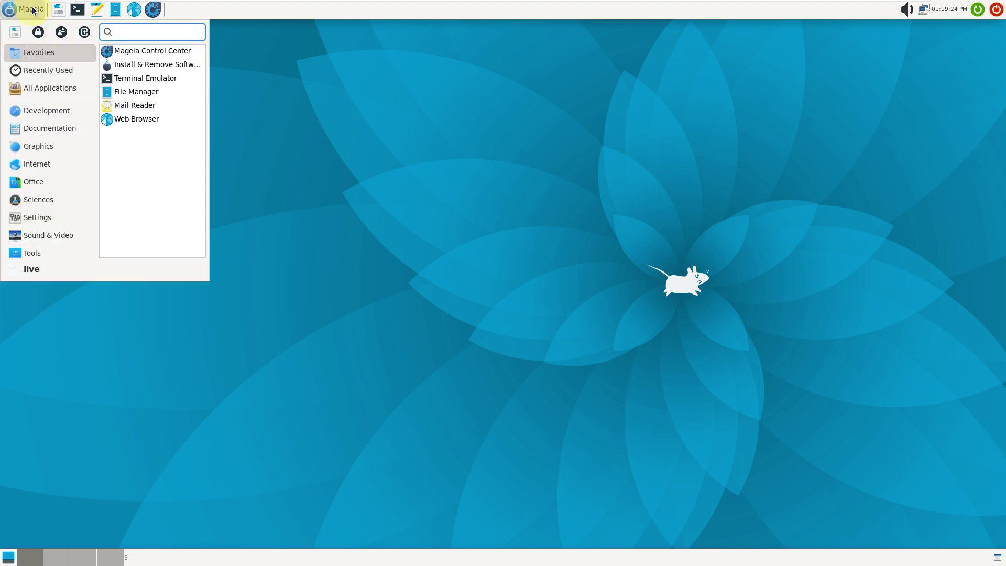
click(76, 89)
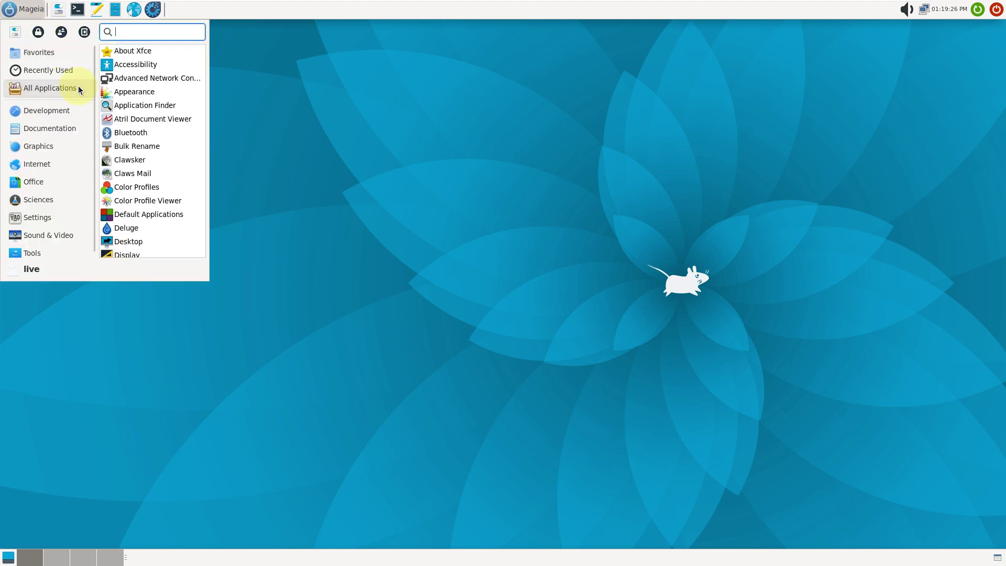
scroll(144, 135, down, 15)
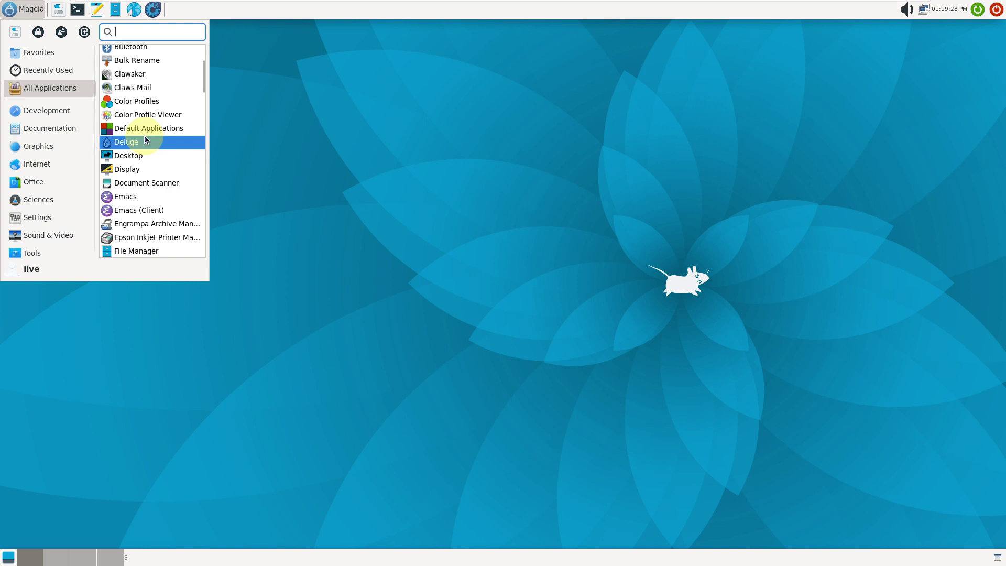
scroll(145, 139, down, 20)
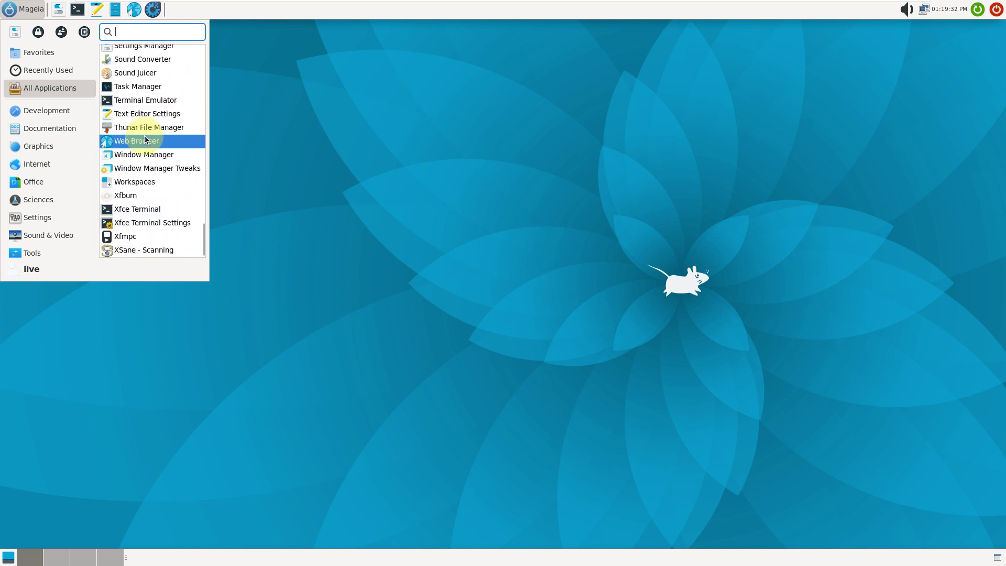
click(342, 185)
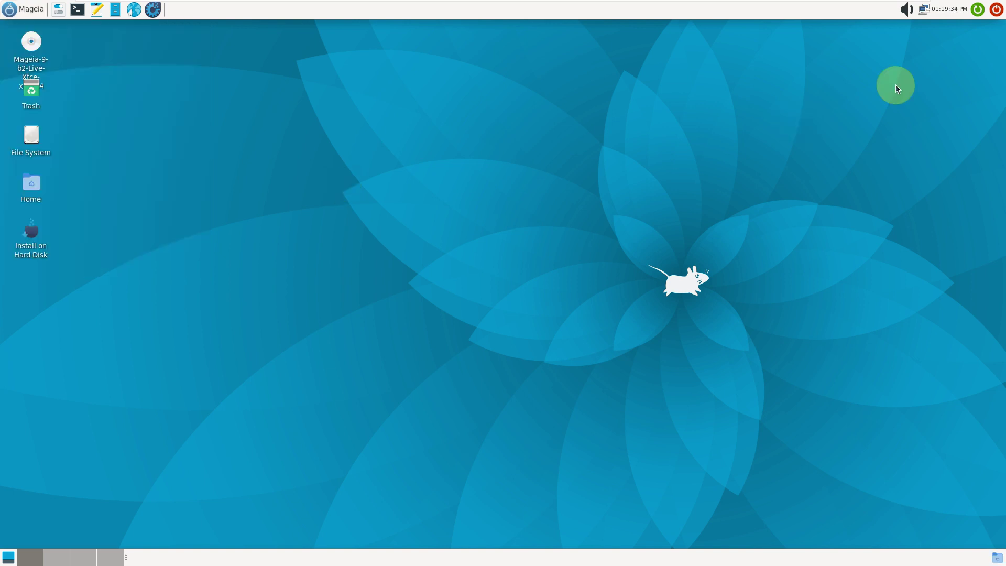
Shut down the live system and confirm the shutdown
click(996, 11)
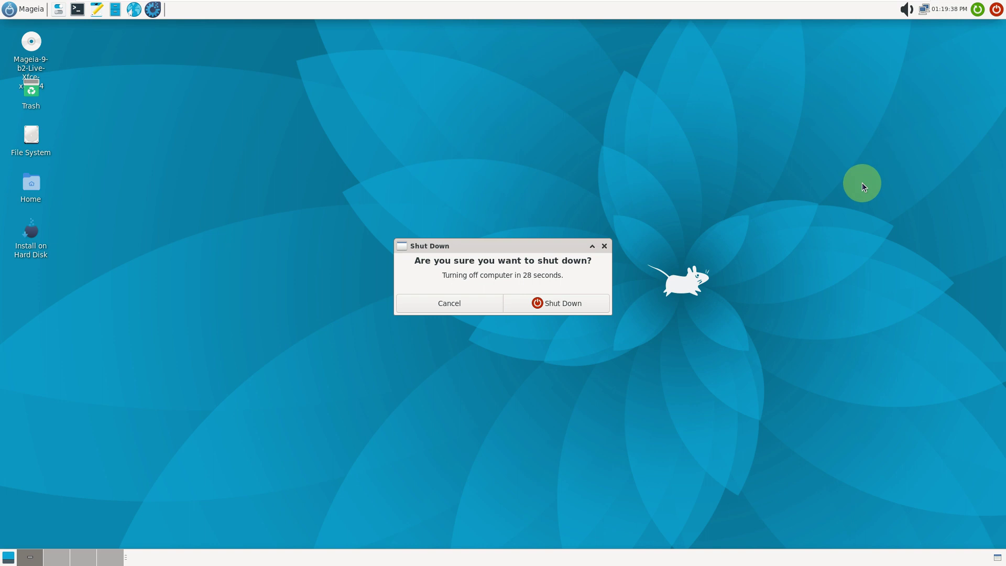
click(574, 302)
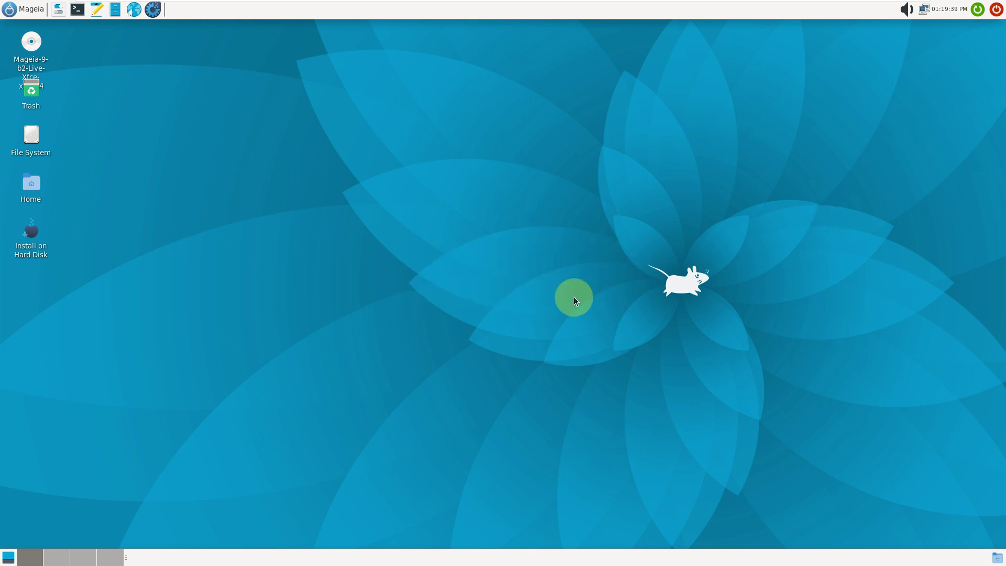